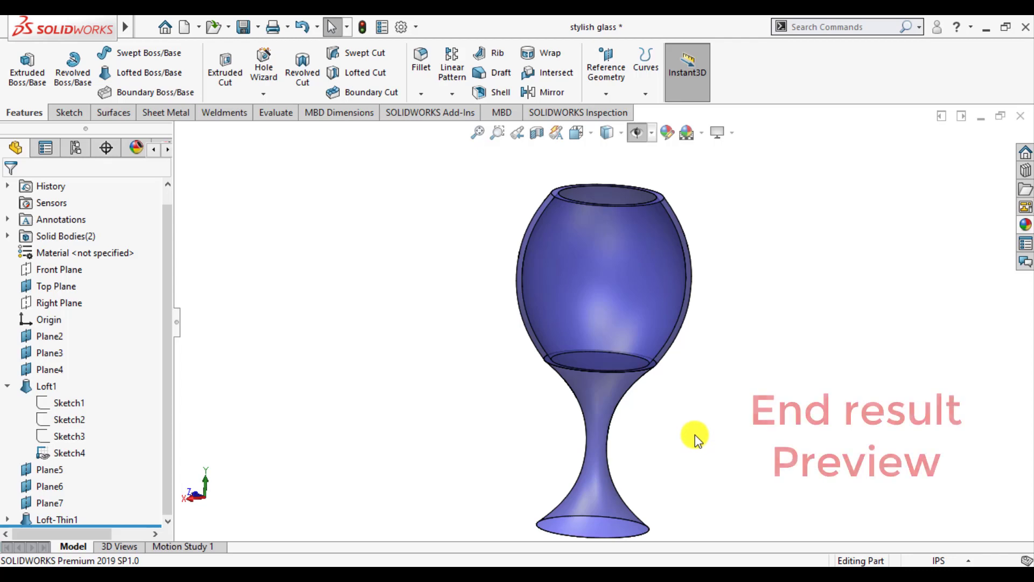
- Orbit the finished blue wine glass to preview it from a tilted angle
mouse_move(695, 434)
middle_down()
mouse_move(670, 388)
mouse_move(654, 312)
mouse_move(728, 279)
middle_up()
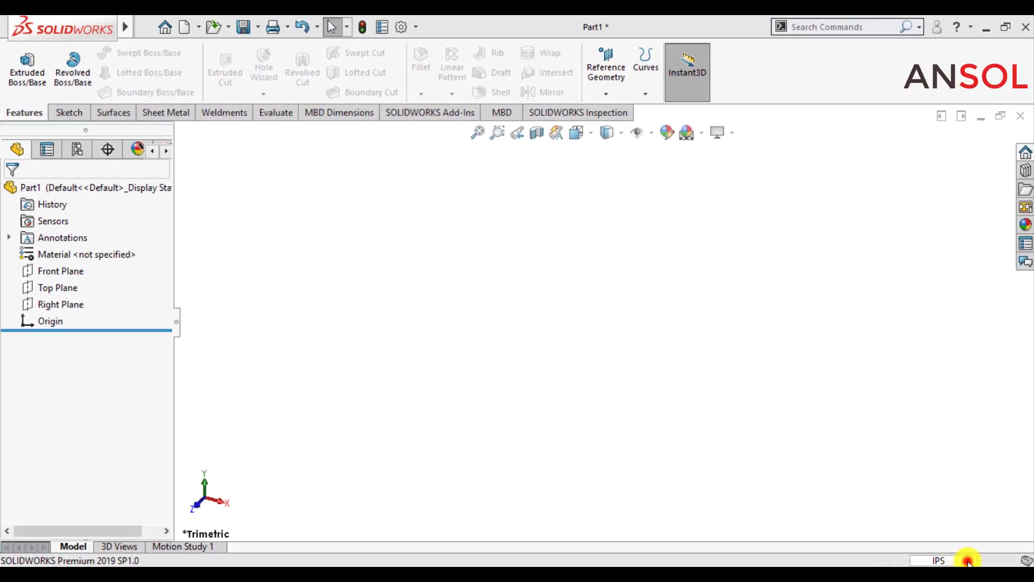
- Check the unit system, then add Plane2 offset 1.00in above the Top Plane
click(964, 561)
click(729, 459)
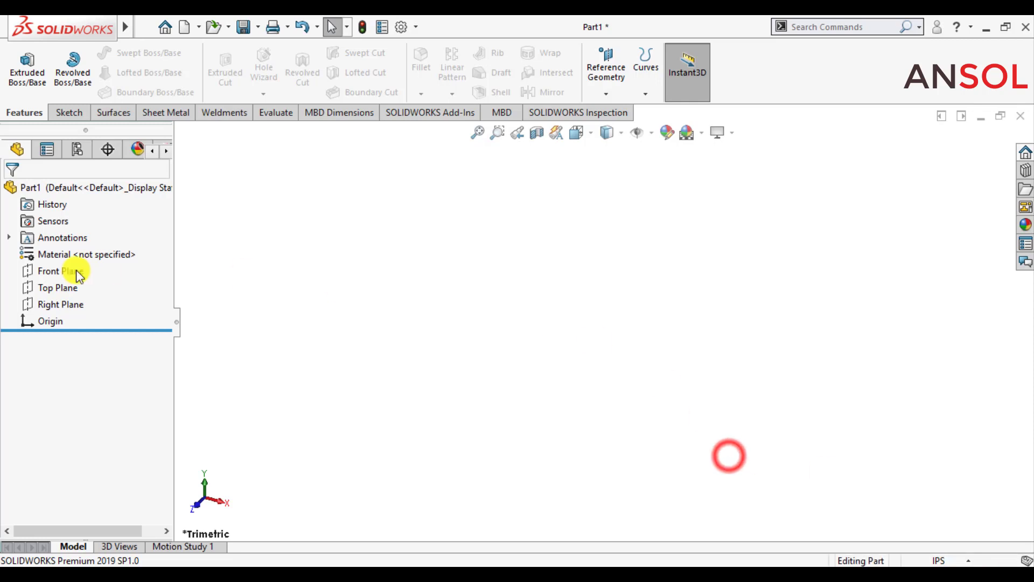
click(57, 288)
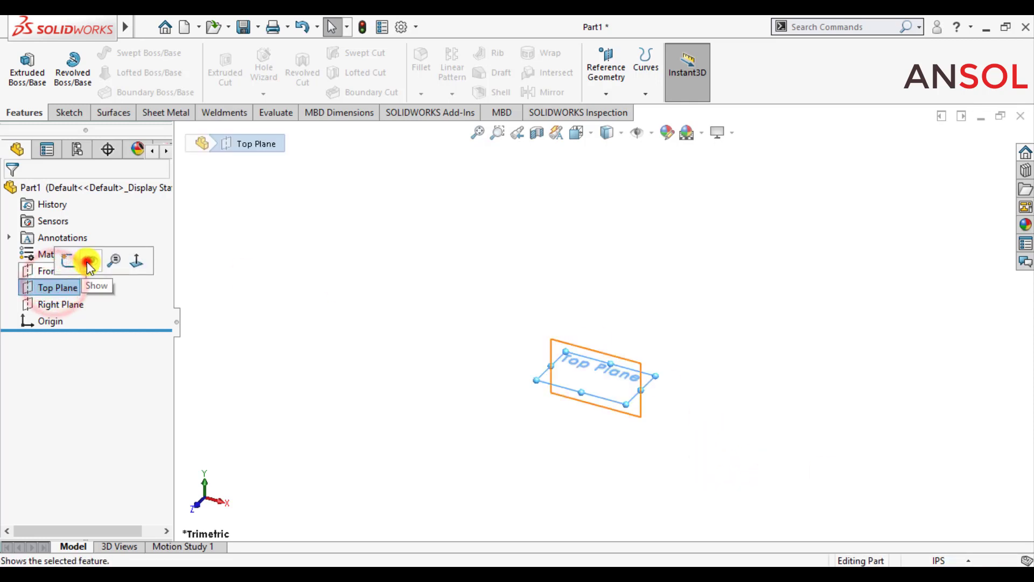
click(47, 286)
click(602, 80)
text(1)
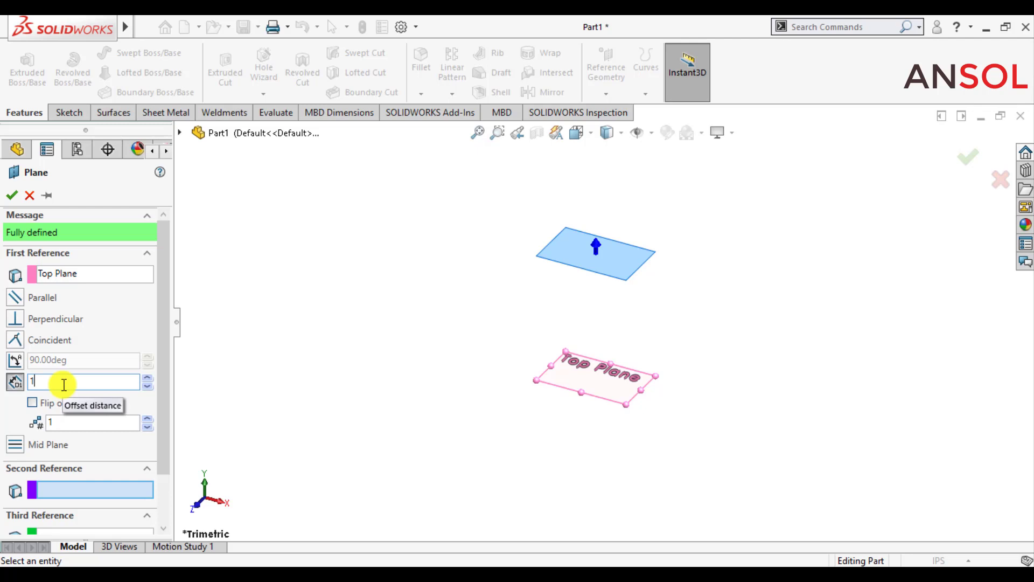
key(Return)
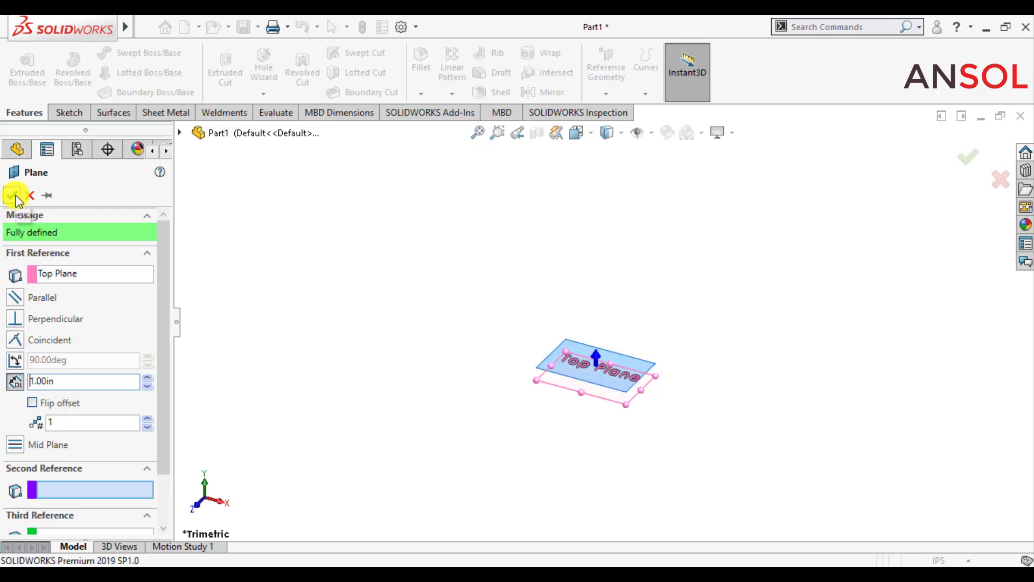
click(13, 195)
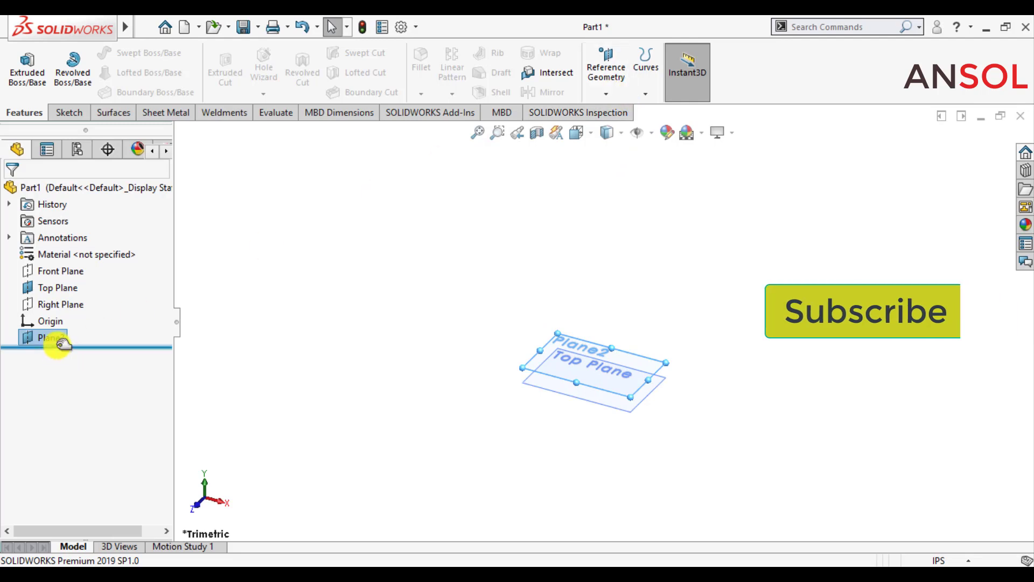
- Add Plane3 and Plane4, each 1.00in above the previous plane, and orbit to view the stack
click(600, 67)
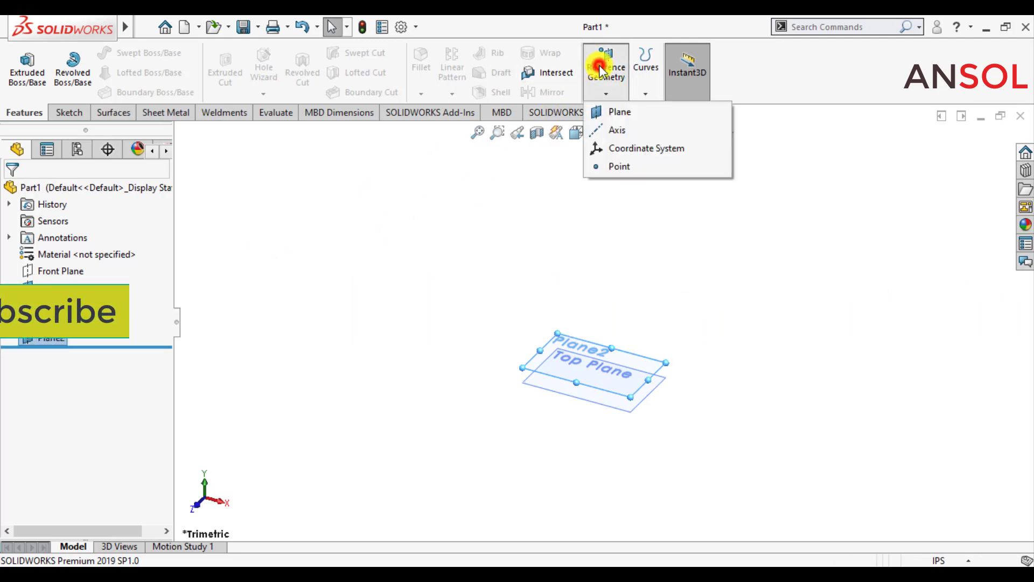
click(597, 110)
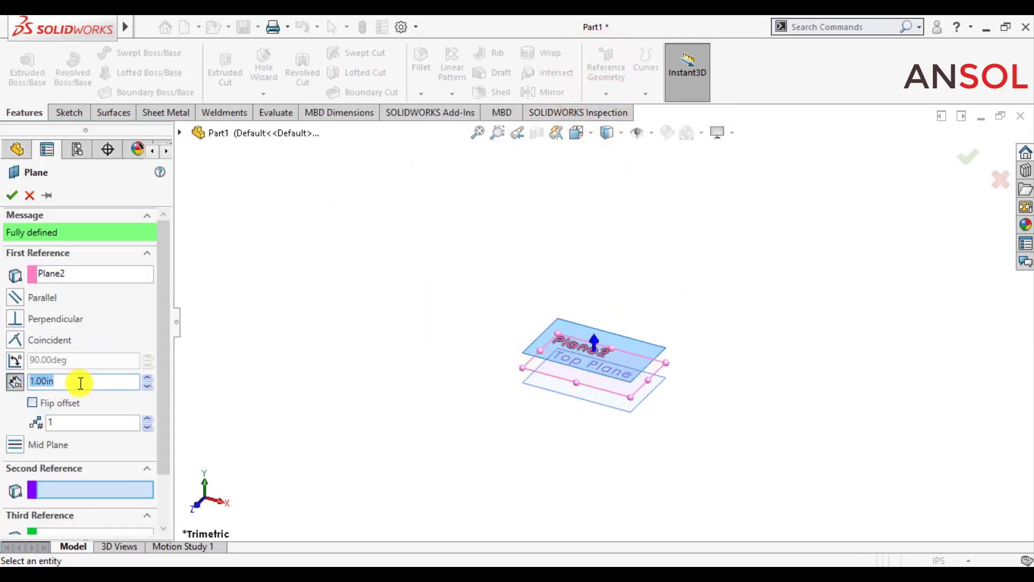
click(14, 196)
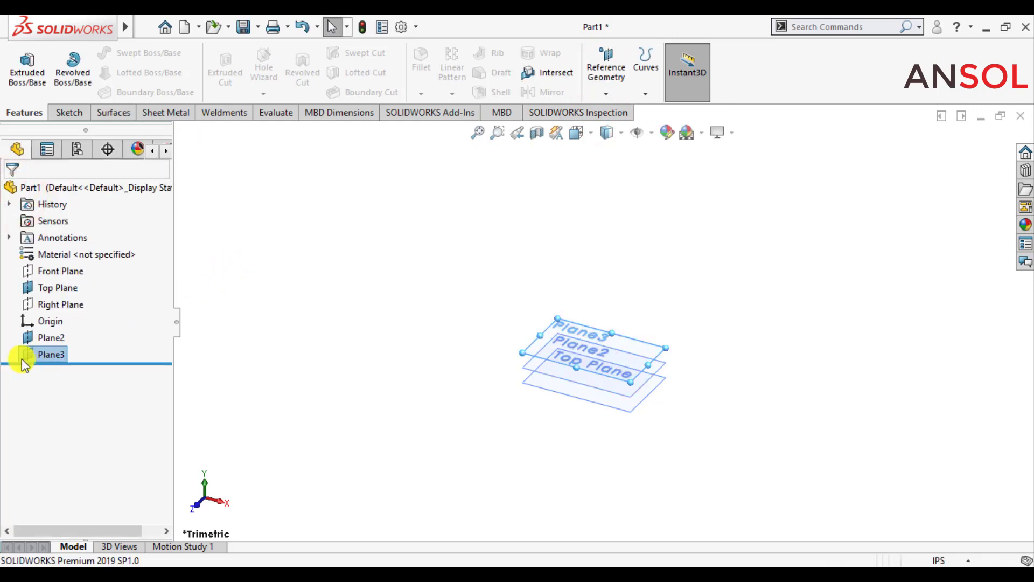
click(611, 75)
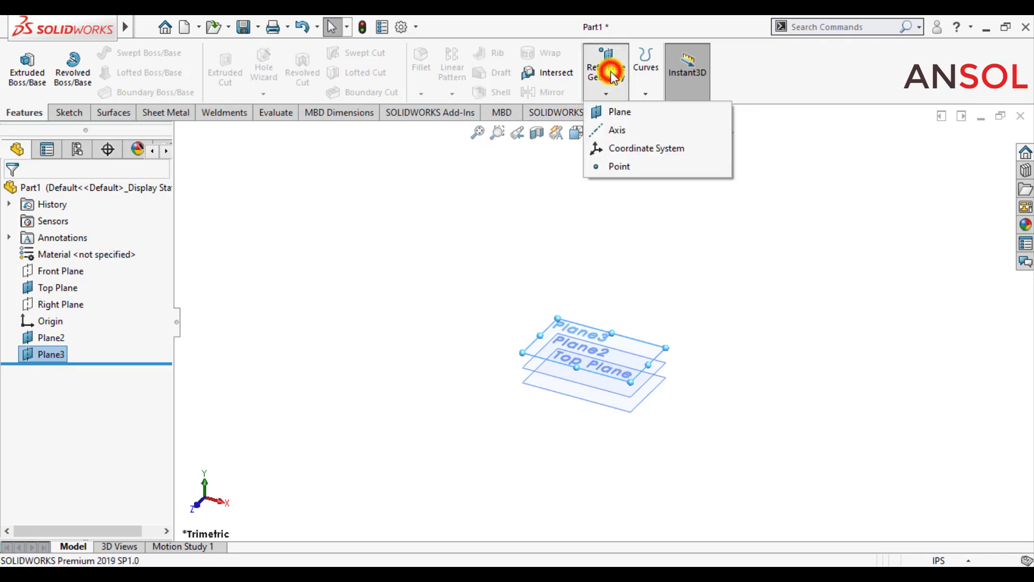
click(609, 113)
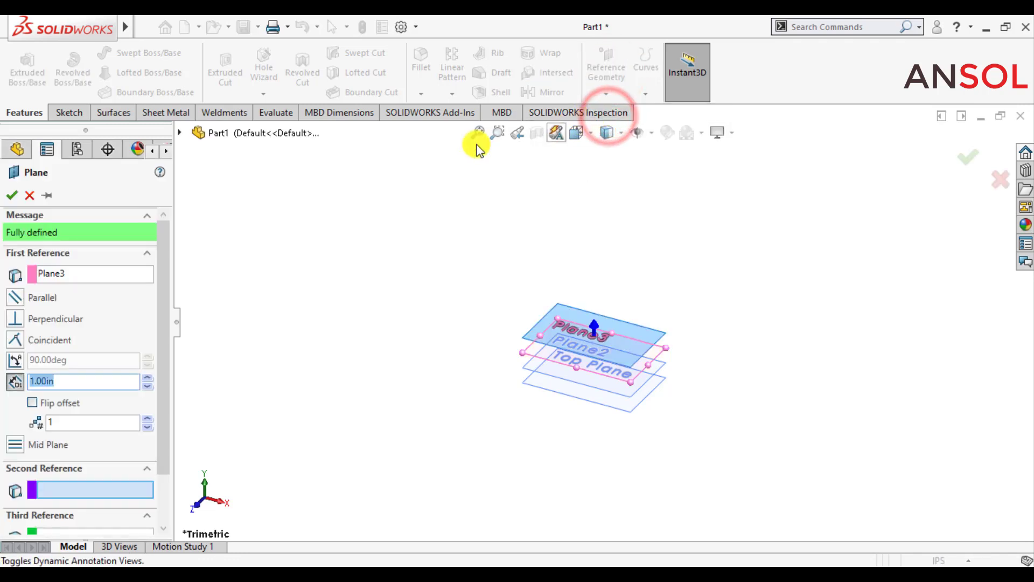
click(13, 196)
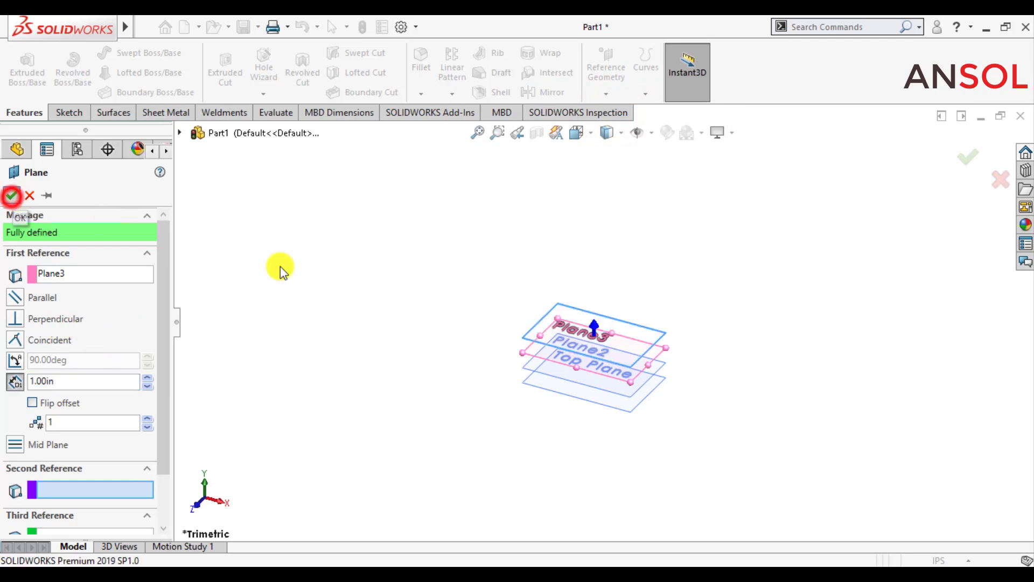
click(408, 297)
middle_drag(424, 426, 456, 331)
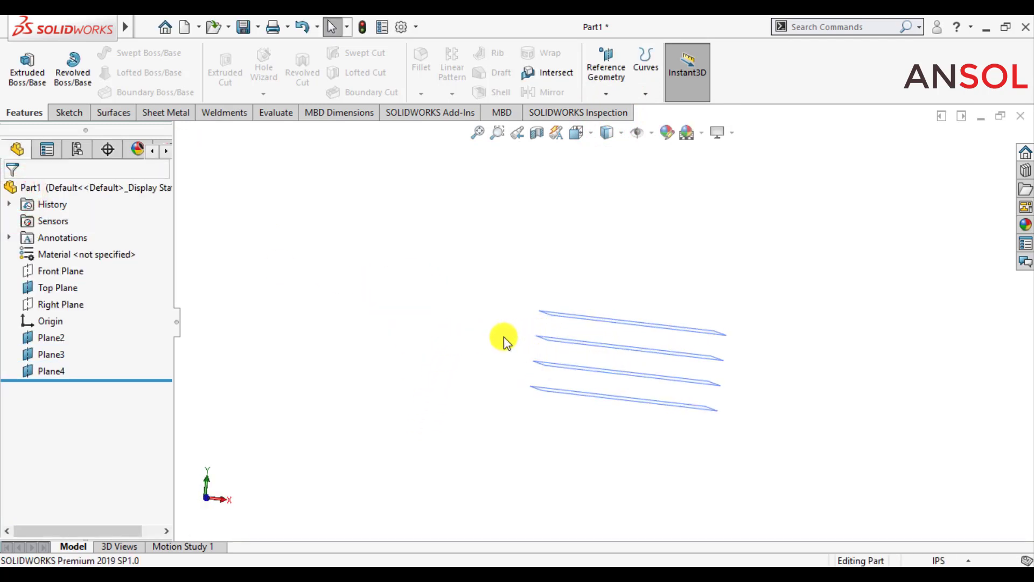
mouse_move(470, 342)
middle_down()
mouse_move(462, 362)
mouse_move(375, 349)
middle_up()
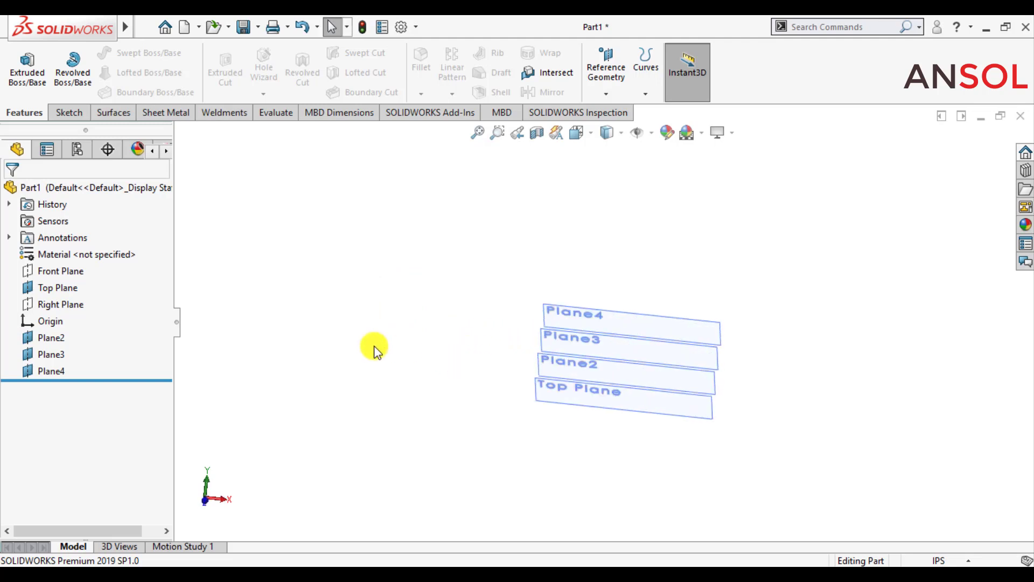
- Sketch a circle centred on the origin on the Top Plane, viewed face-on
click(49, 287)
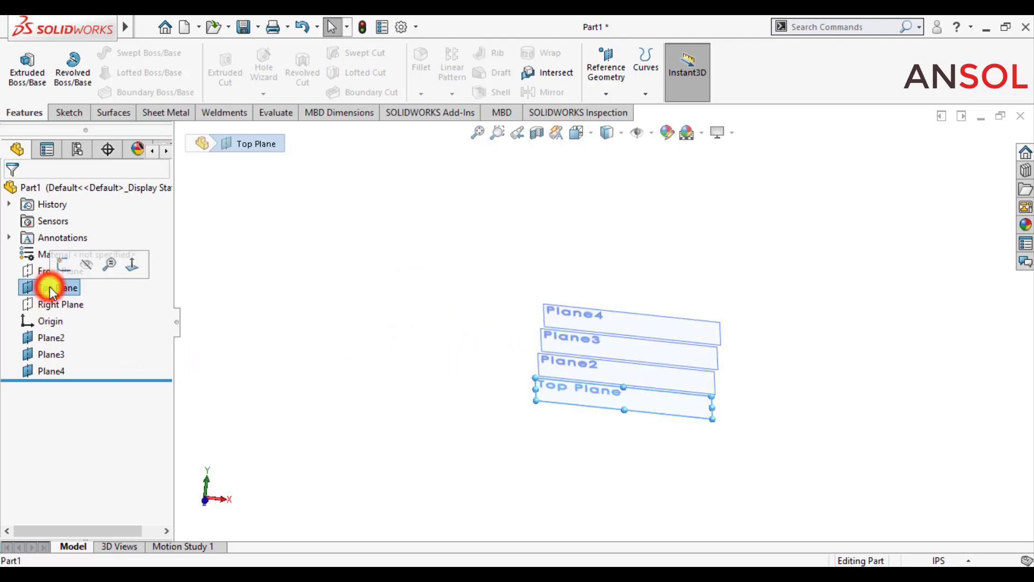
click(124, 264)
click(282, 317)
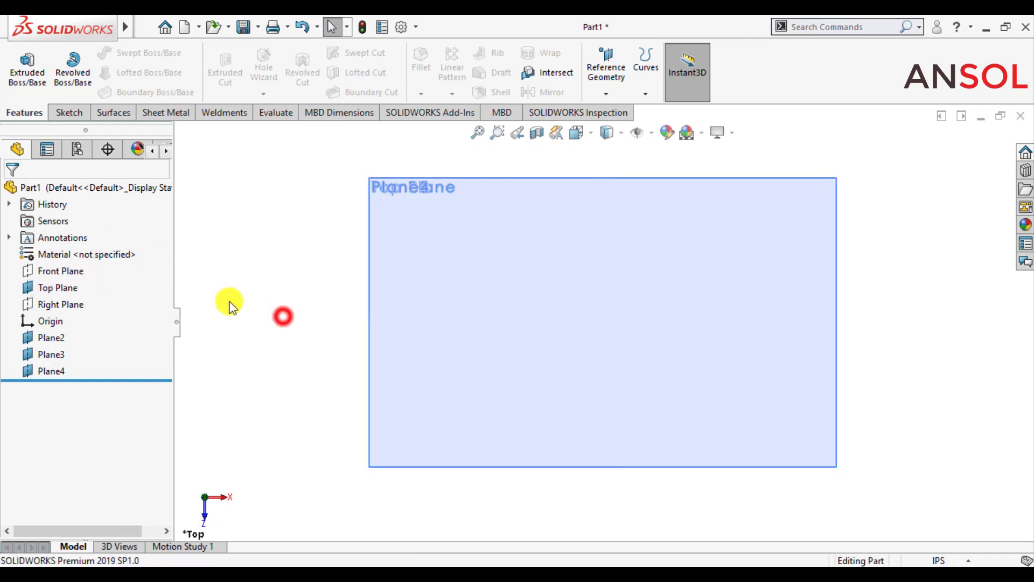
click(57, 288)
click(75, 266)
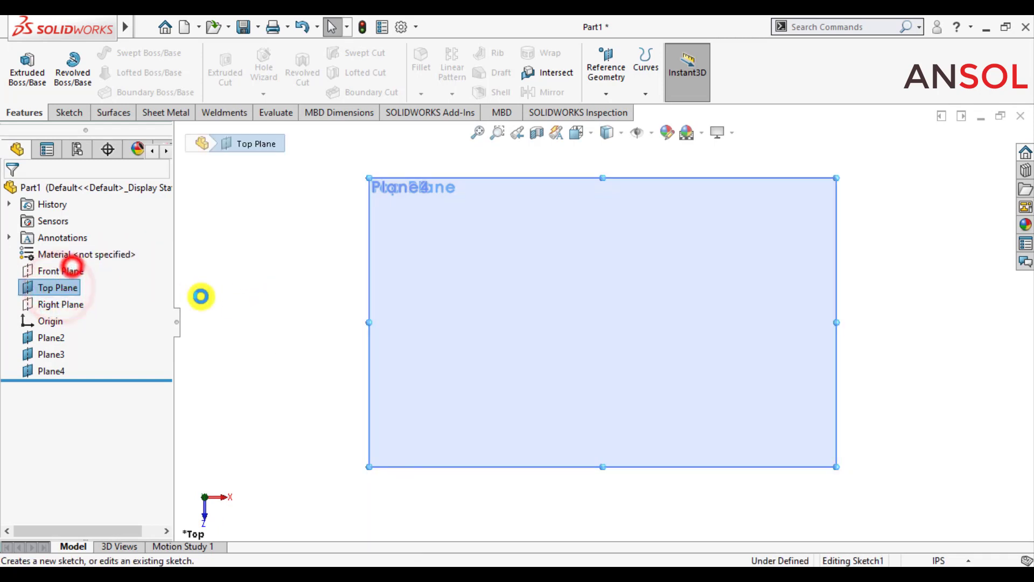
click(291, 328)
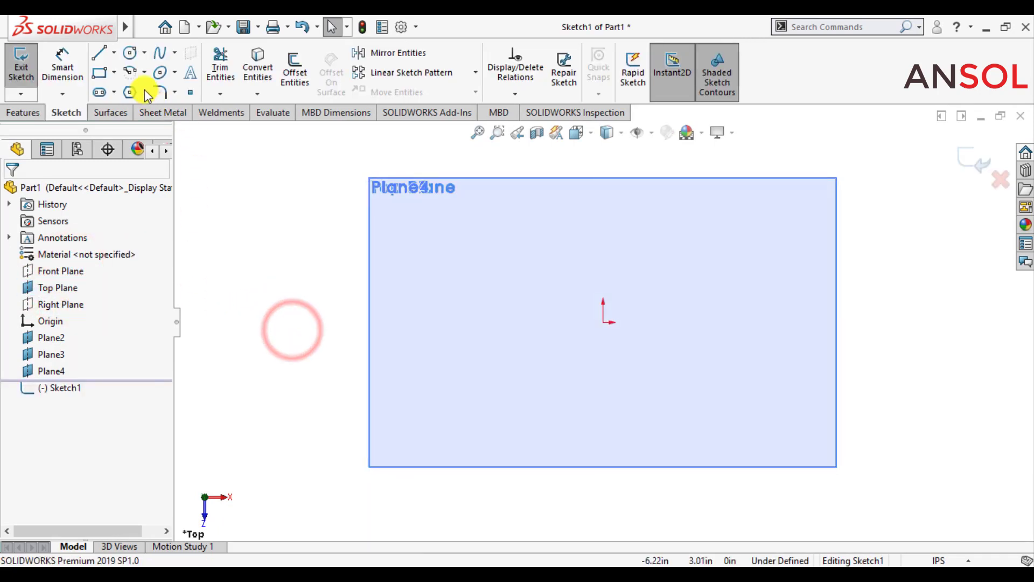
click(129, 53)
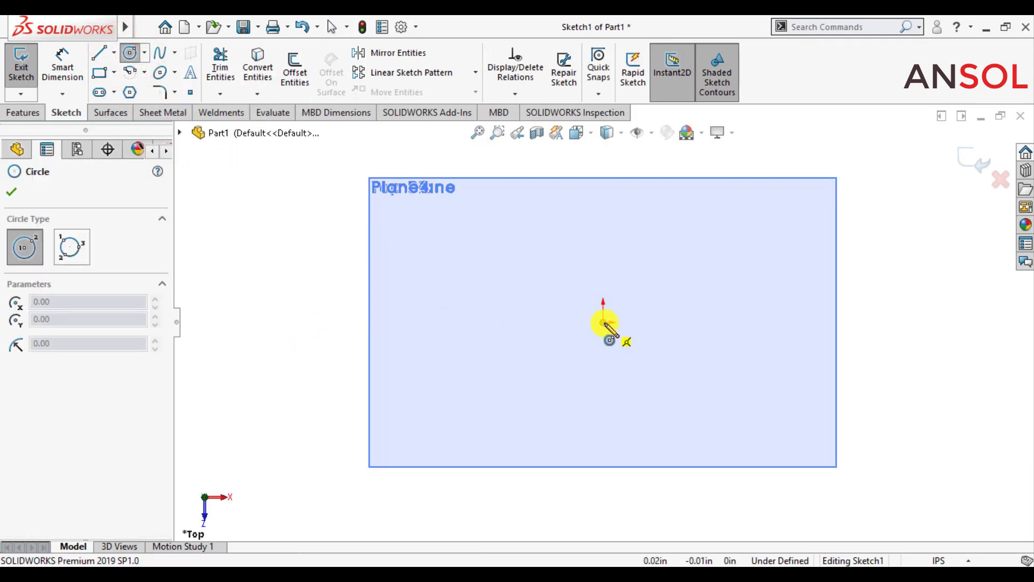
drag(604, 324, 575, 382)
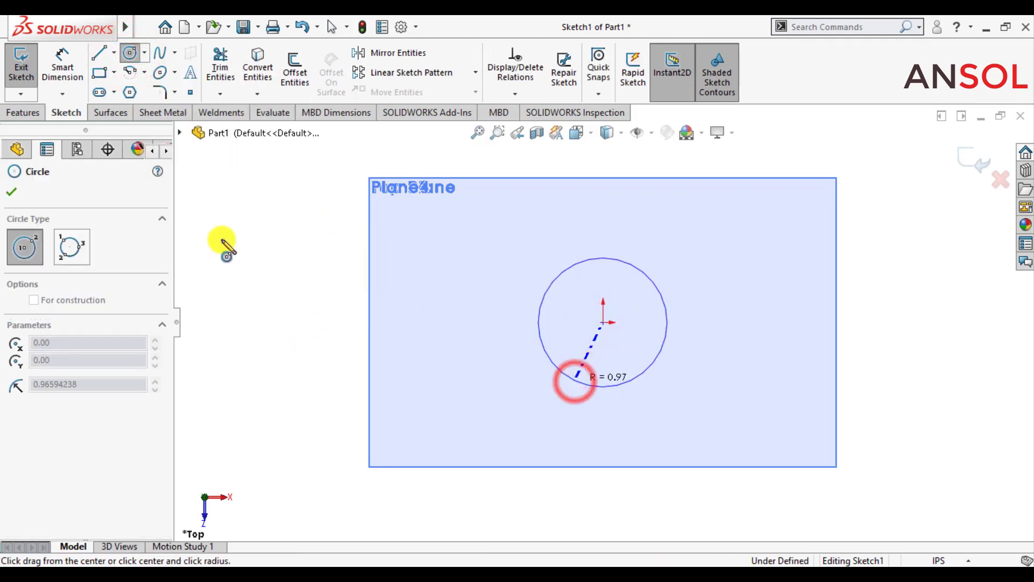
click(12, 193)
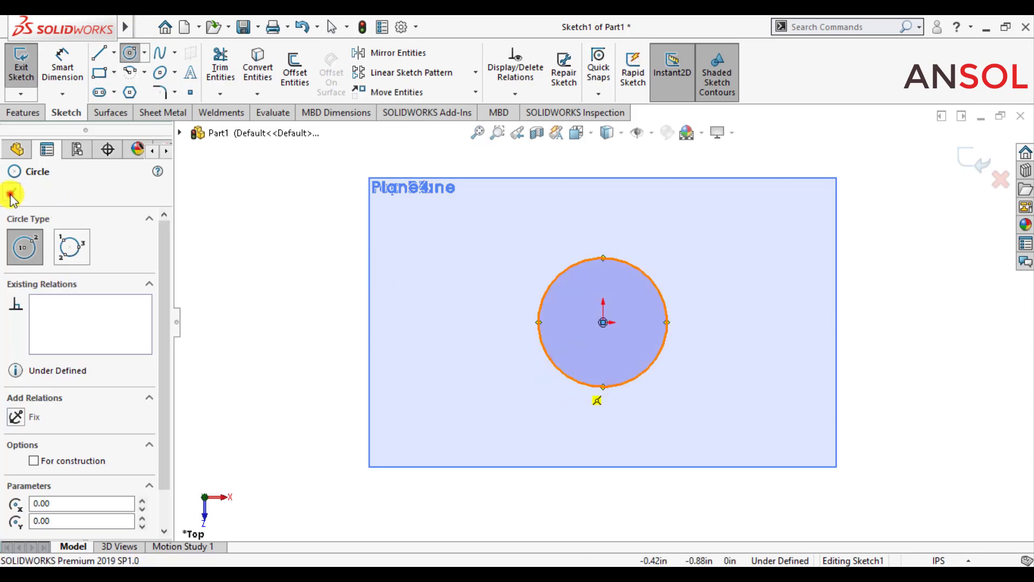
- Dimension the circle to a 2.00in diameter and exit Sketch1
click(62, 53)
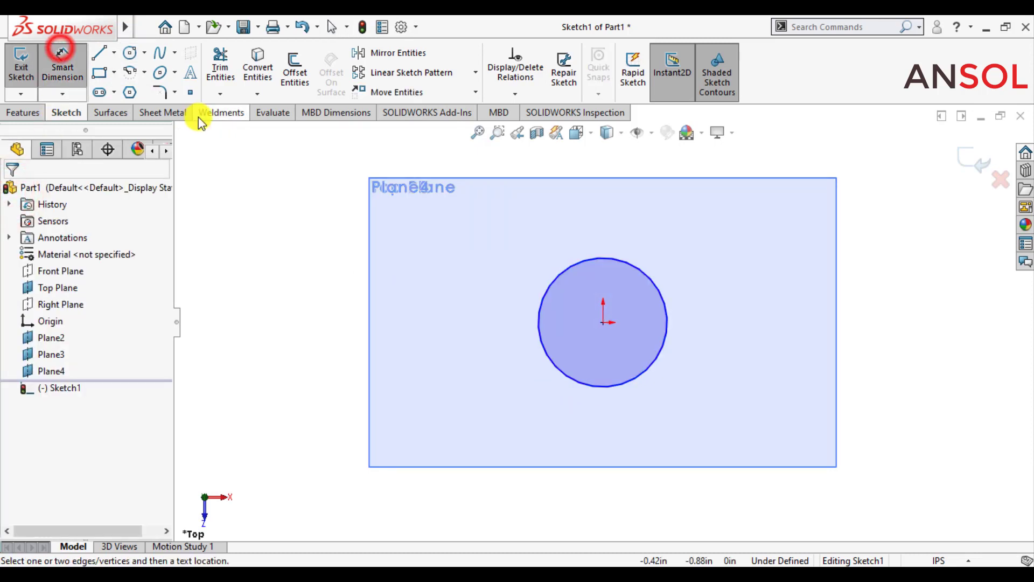
click(641, 274)
click(708, 231)
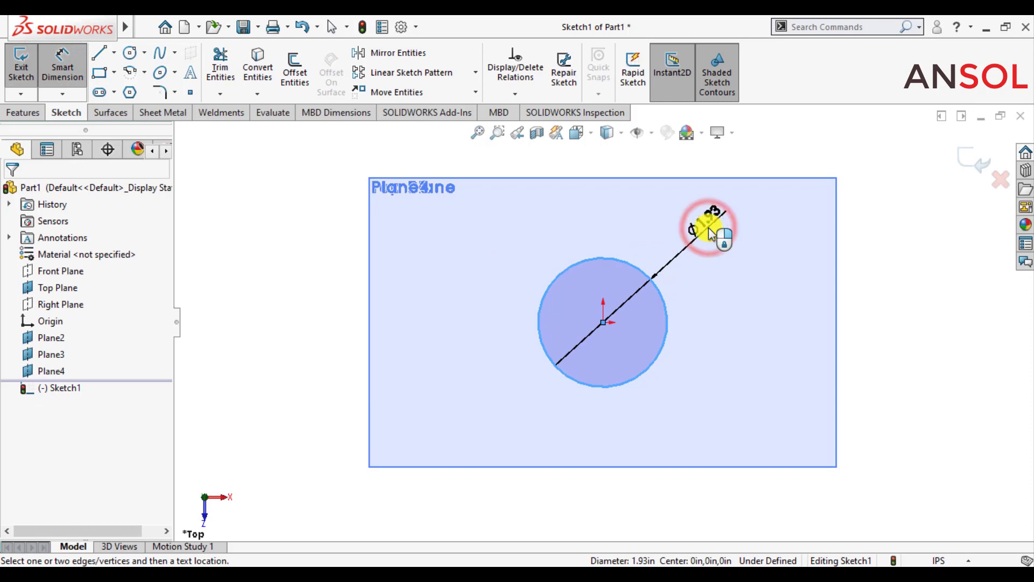
click(699, 233)
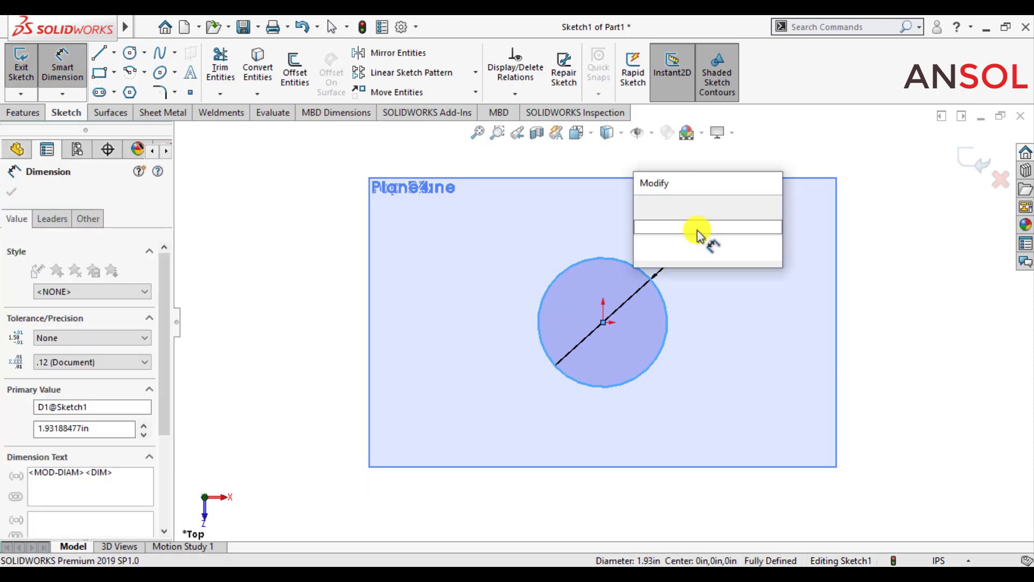
text(2)
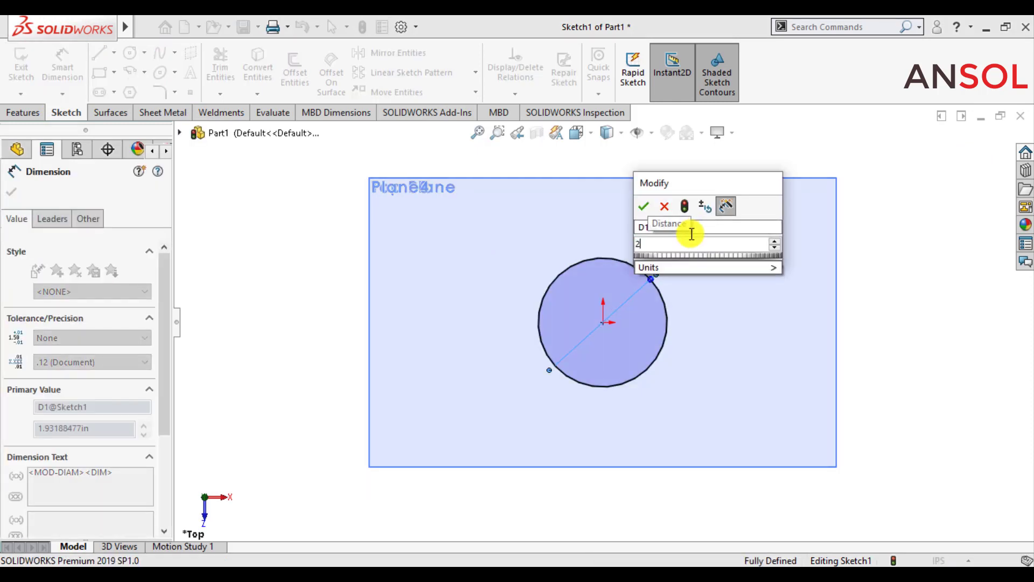
key(Return)
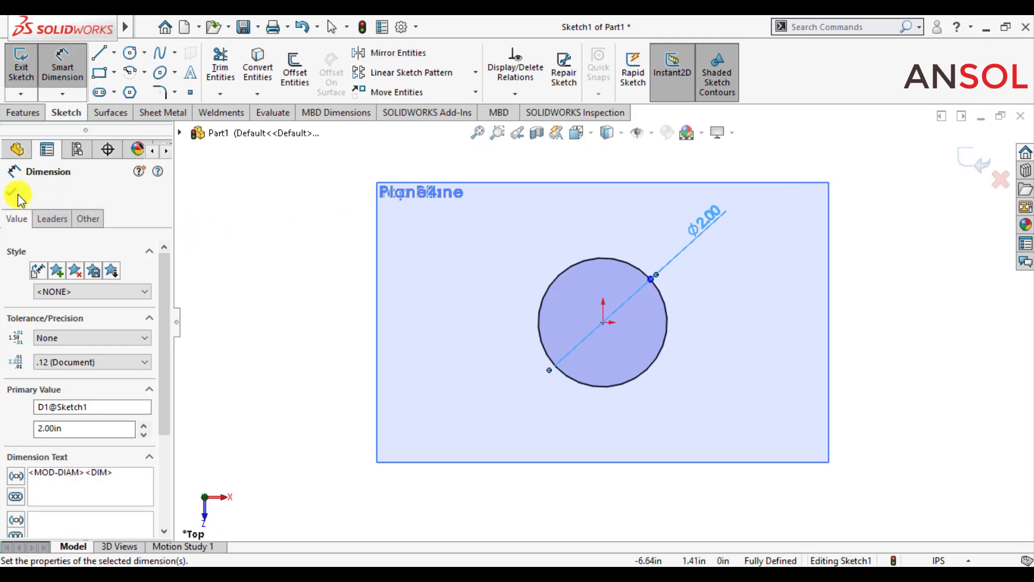
click(11, 193)
click(974, 160)
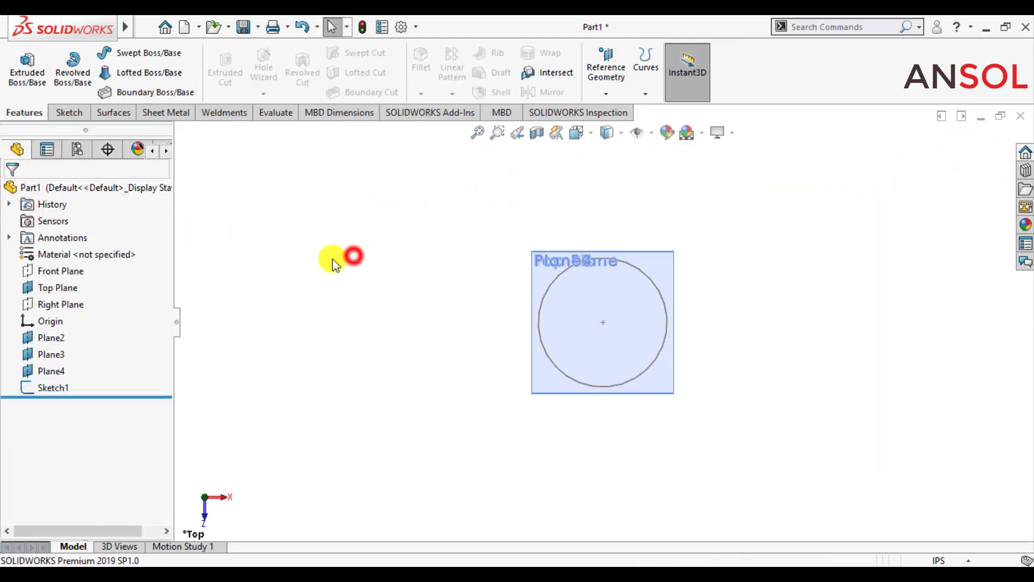
- Start a sketch on Plane2 and draw a small circle centred on the origin
click(50, 337)
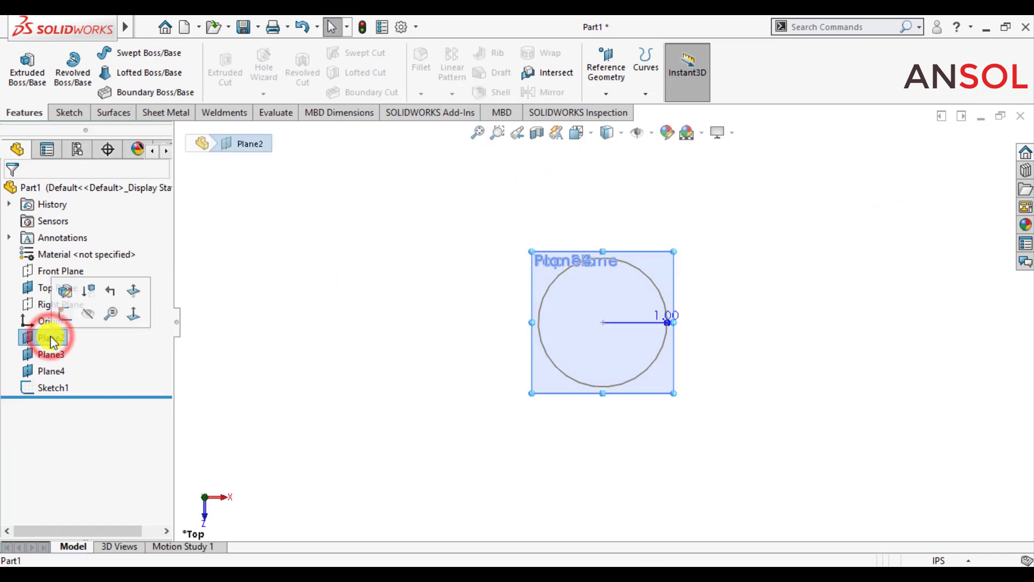
click(64, 317)
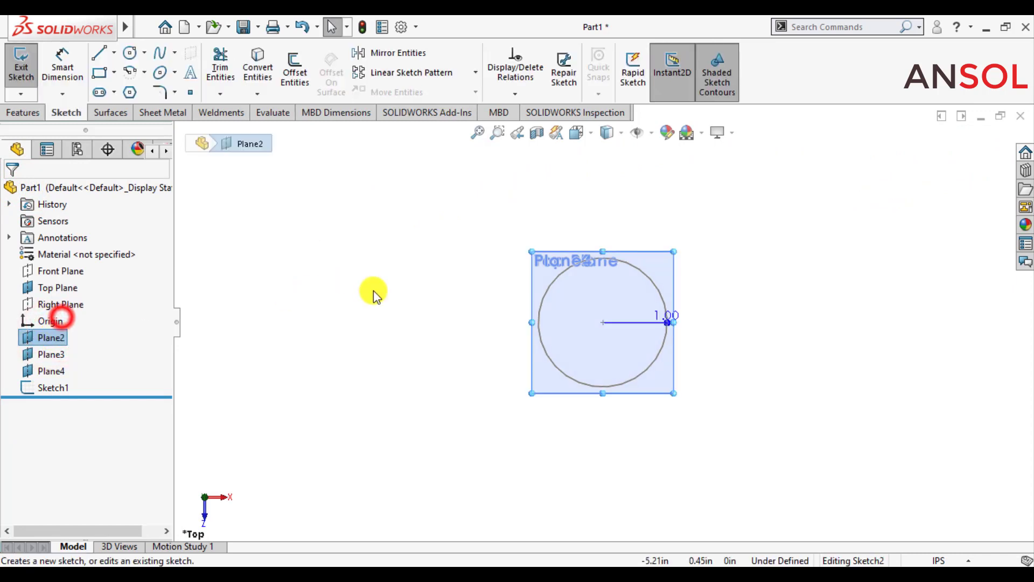
click(397, 292)
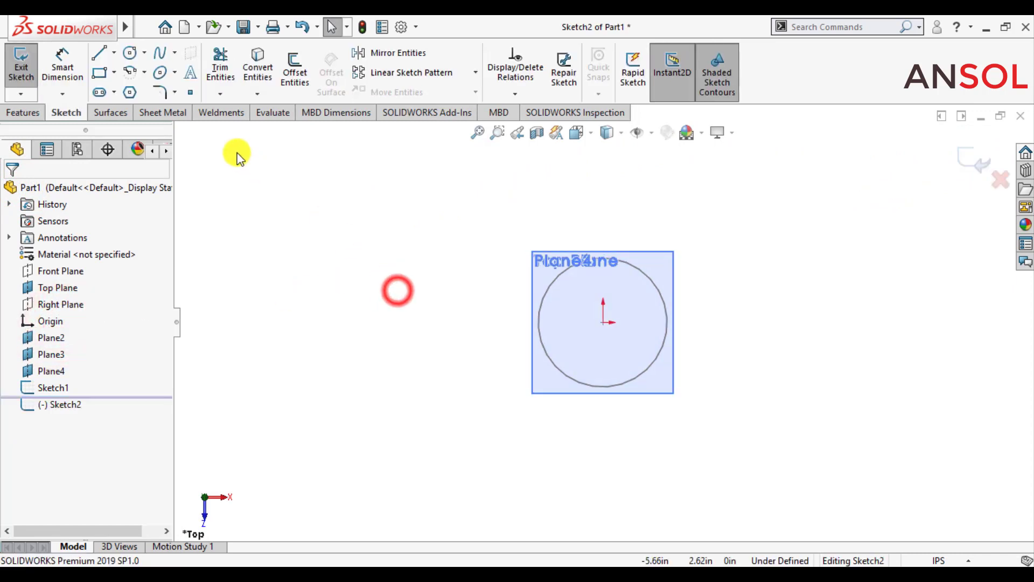
click(130, 52)
click(604, 322)
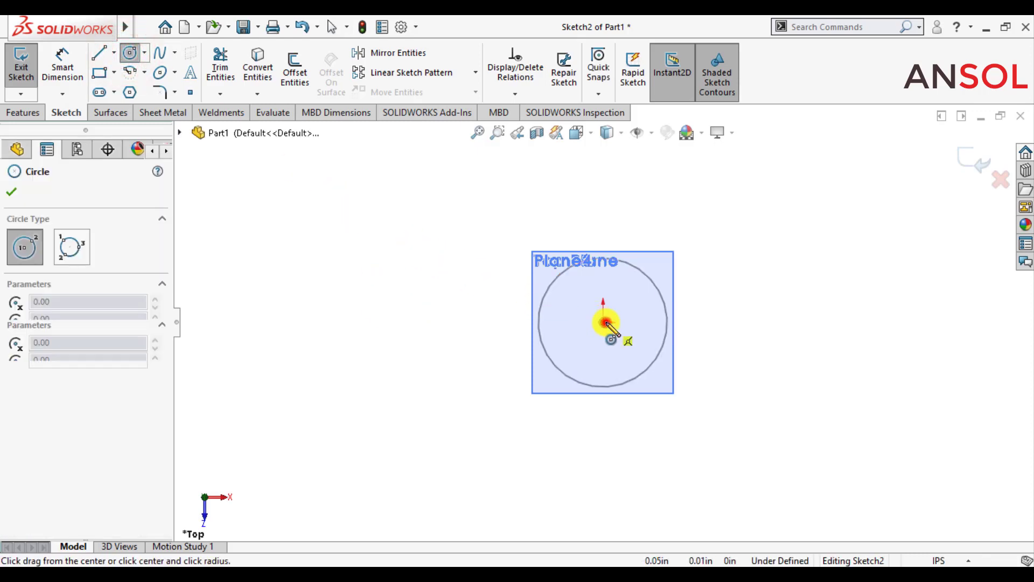
click(618, 355)
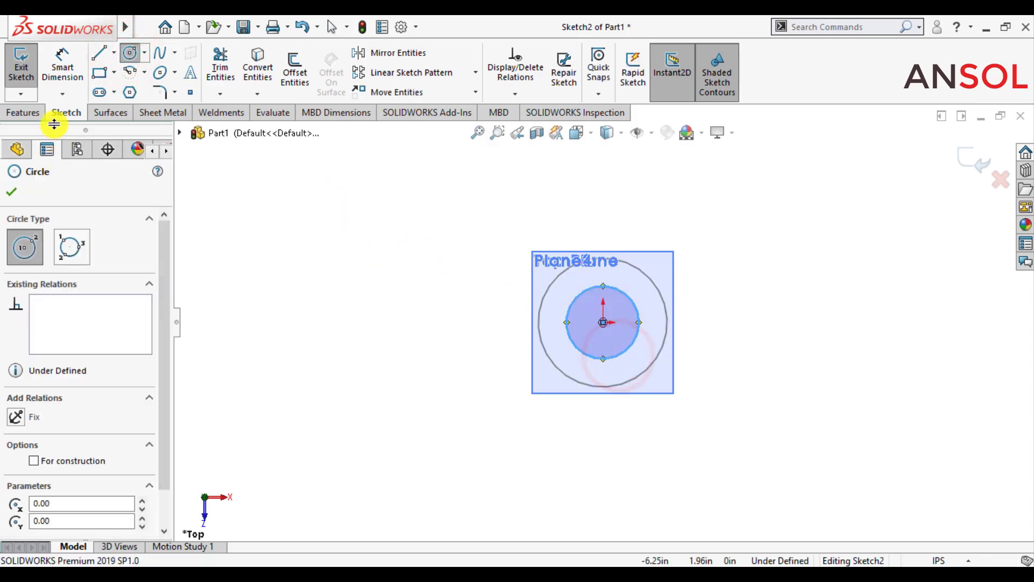
- Dimension the small circle to a 0.50in diameter and exit Sketch2
click(62, 64)
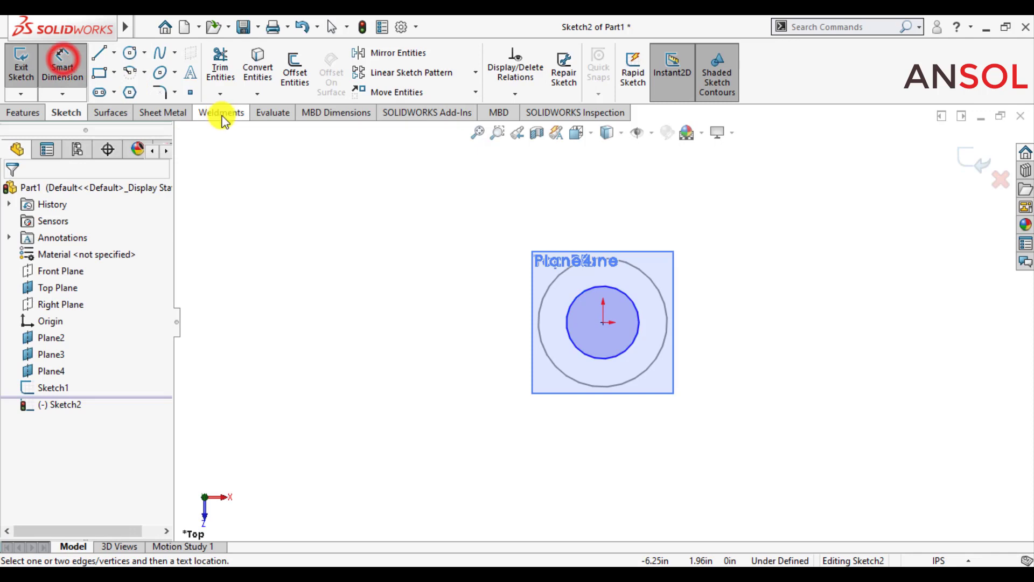
click(617, 294)
click(721, 227)
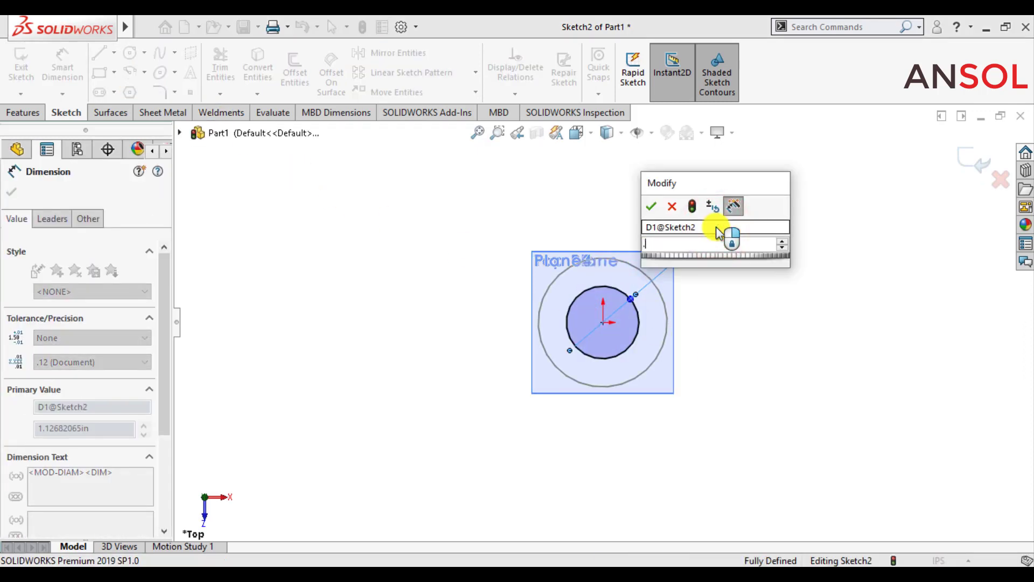
text(64mm)
key(Return)
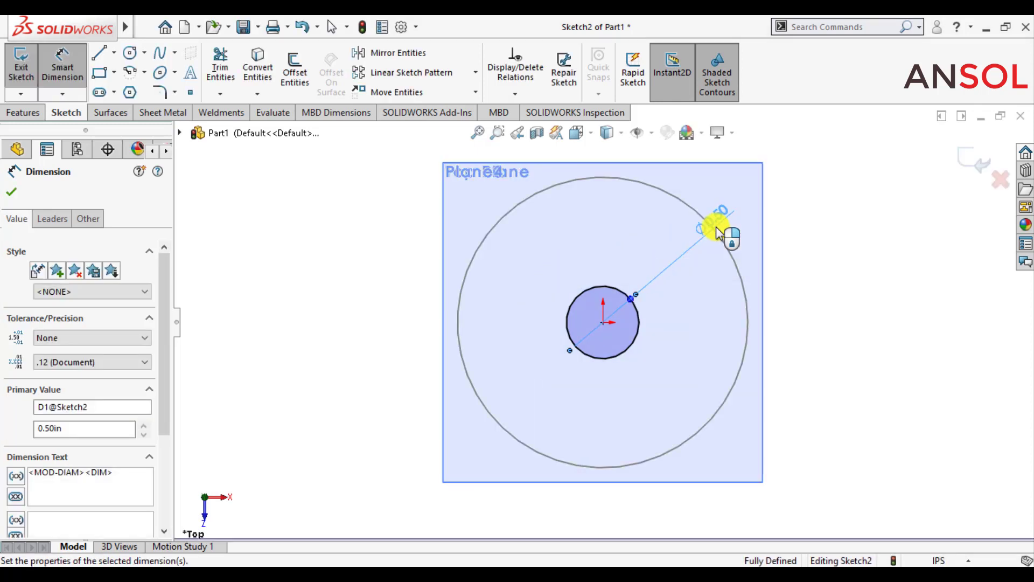
click(11, 191)
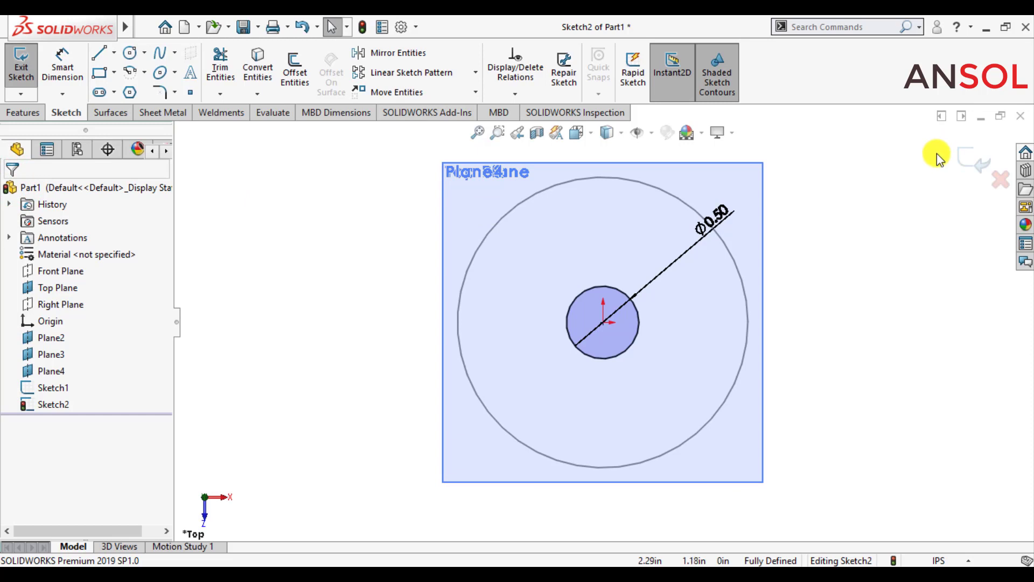
click(970, 162)
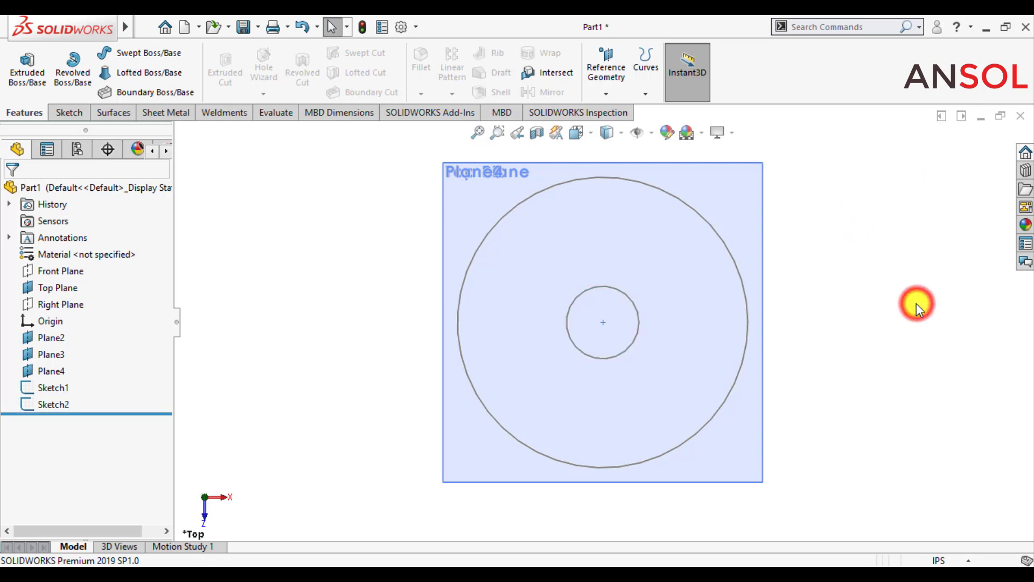
- On Plane3, convert Sketch2's 0.50in circle into Sketch3 and exit the sketch
click(46, 358)
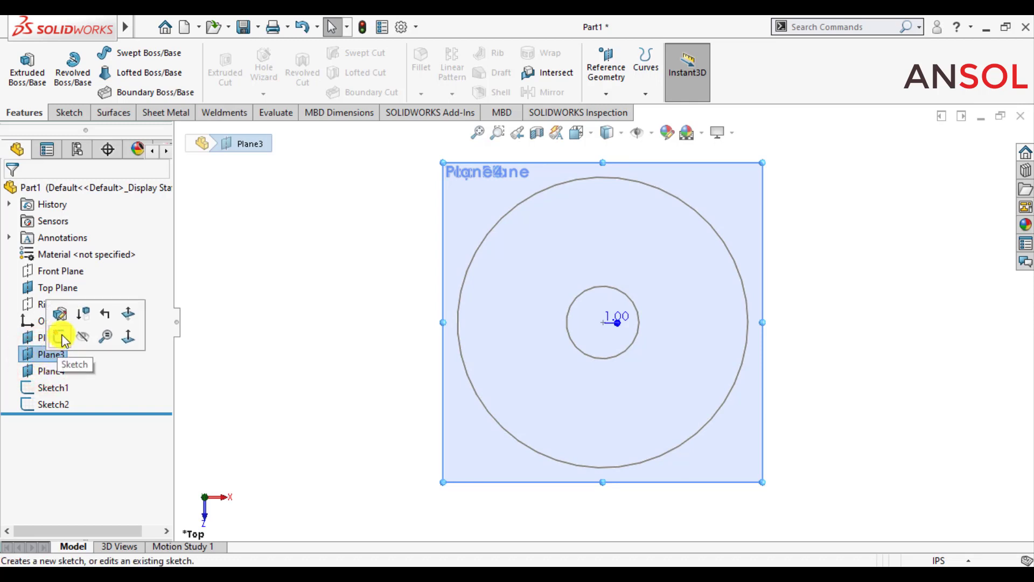
click(62, 337)
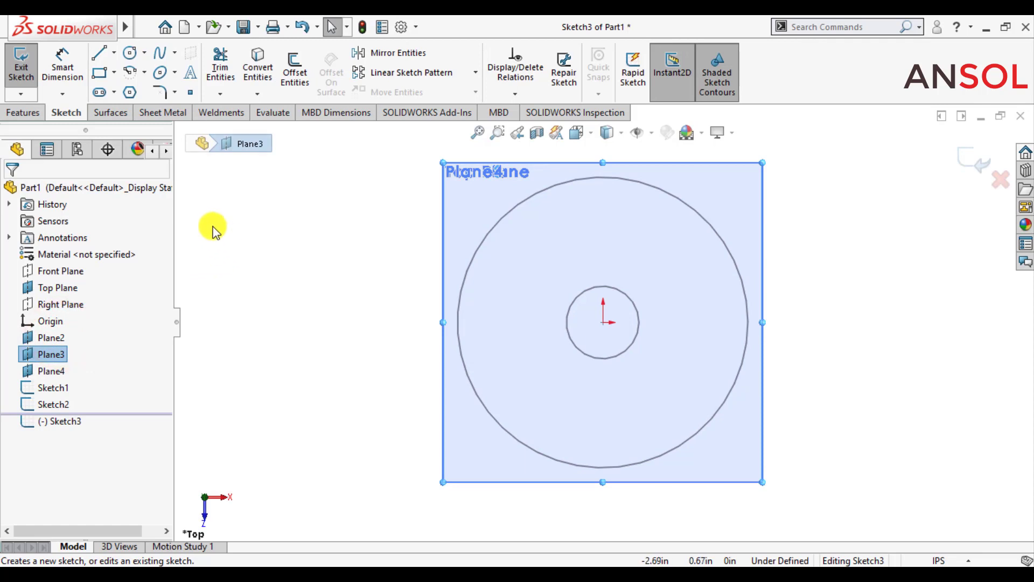
click(259, 65)
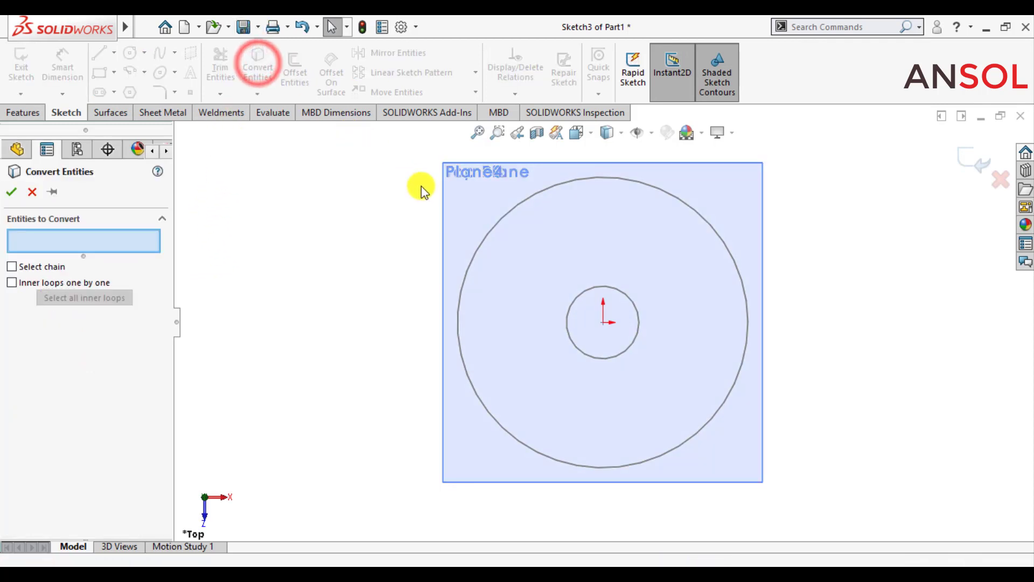
click(589, 295)
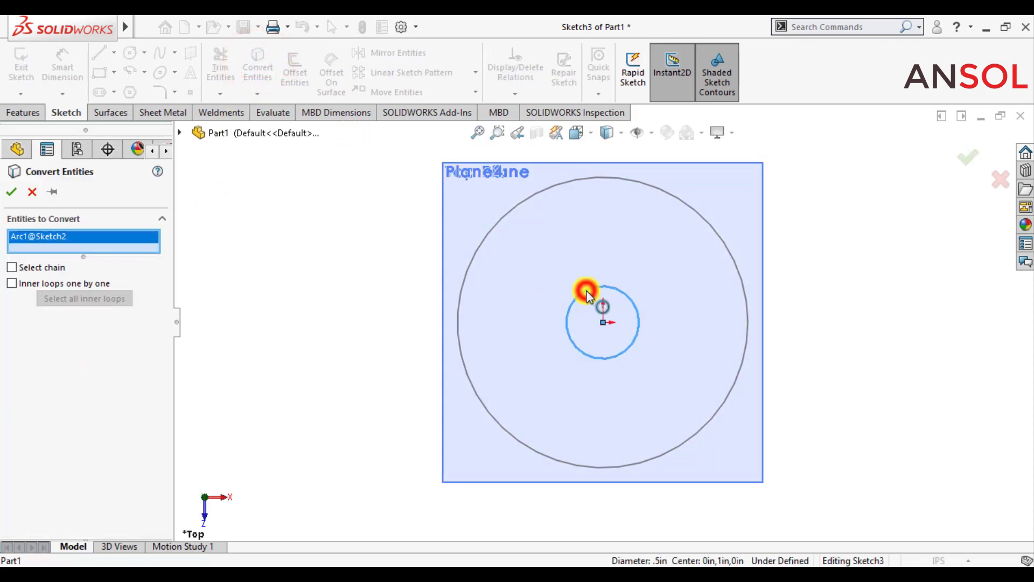
click(13, 197)
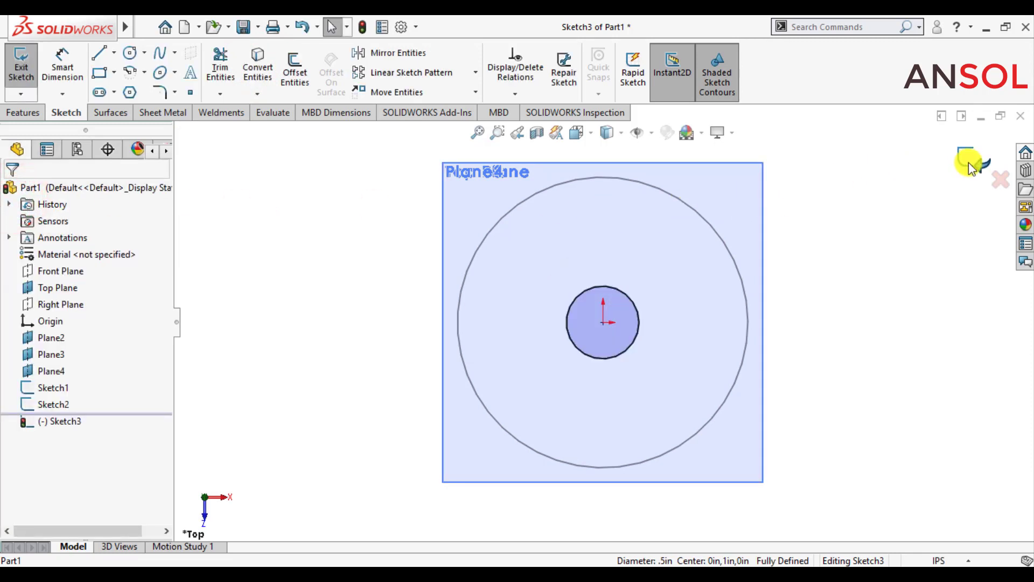
click(967, 158)
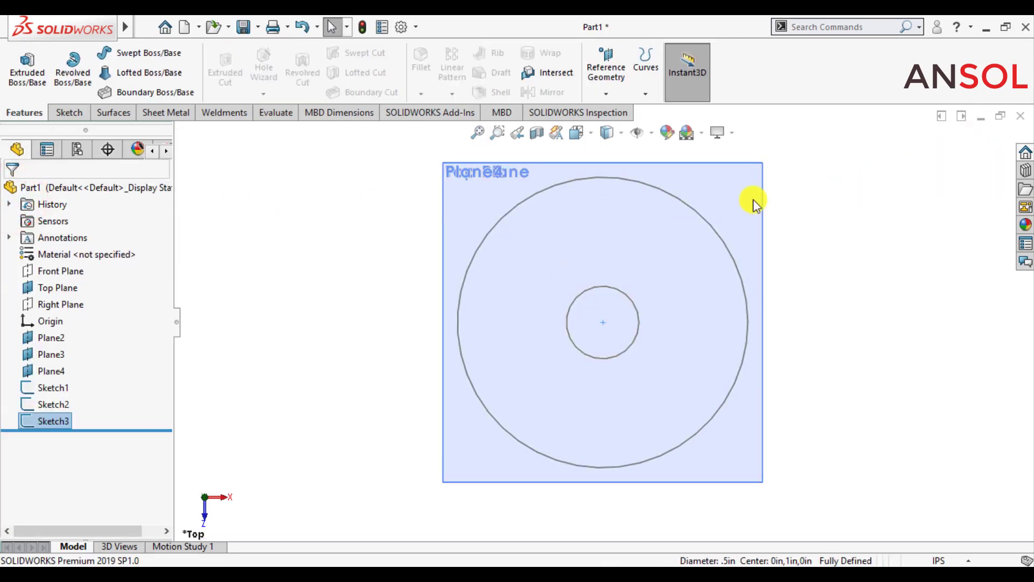
- On Plane4, convert Sketch1's 2in outer circle into Sketch4 and exit the sketch
click(51, 371)
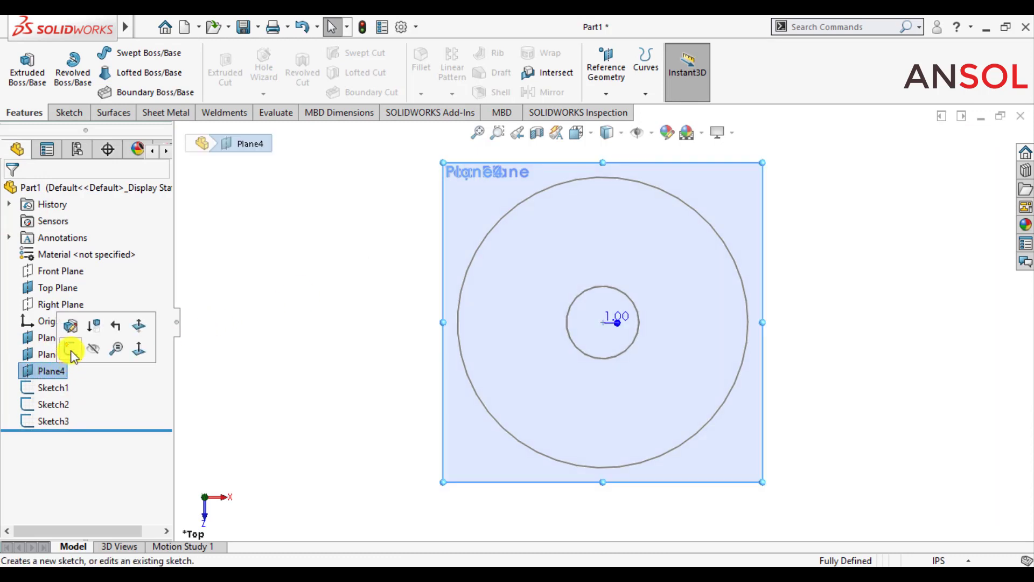
click(70, 347)
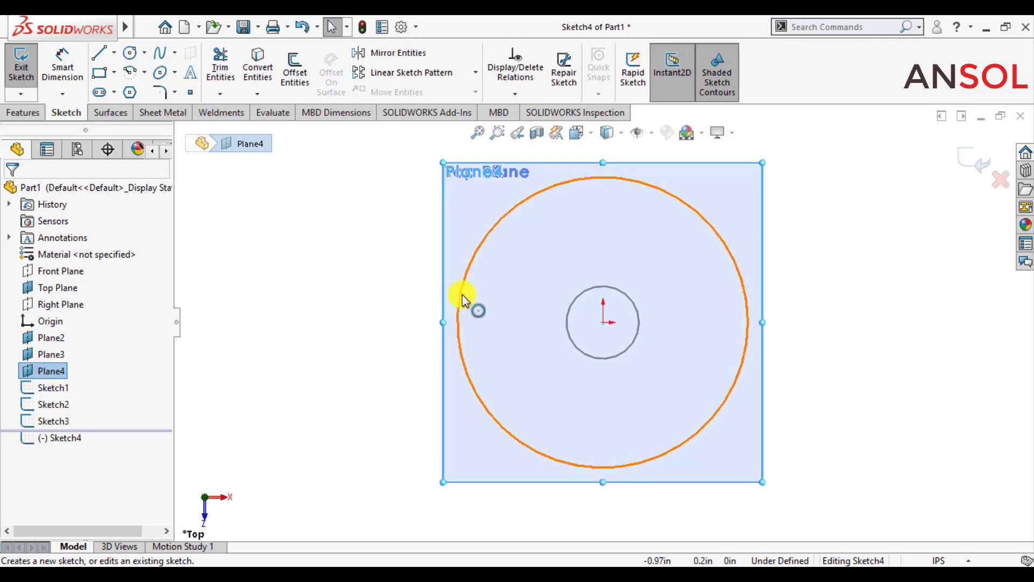
click(312, 280)
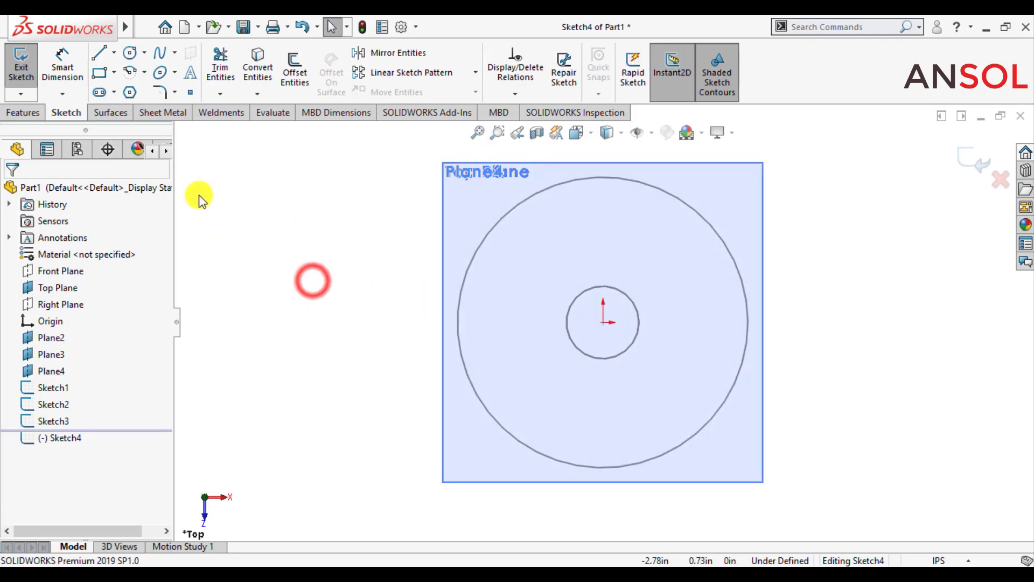
click(251, 61)
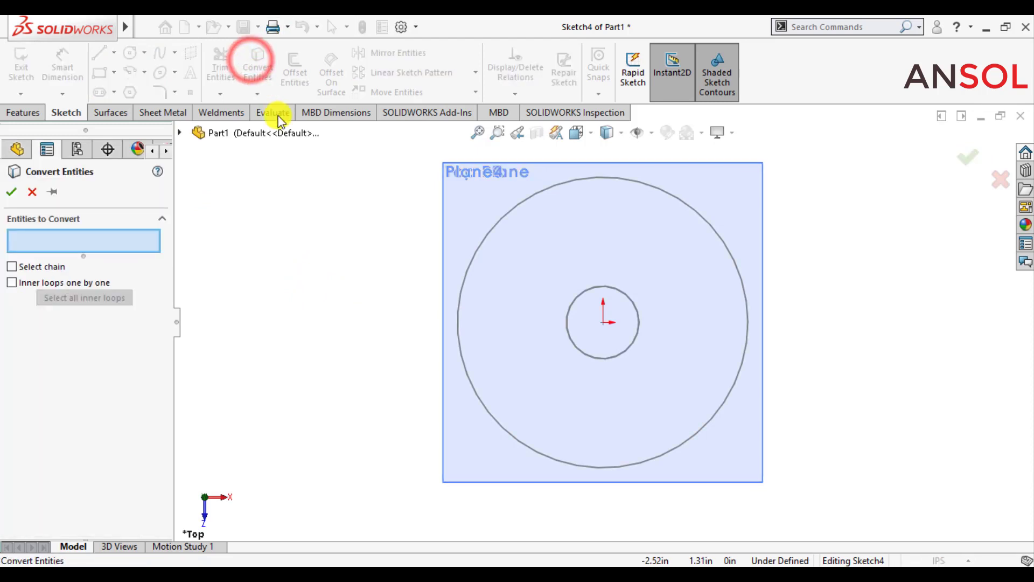
click(462, 283)
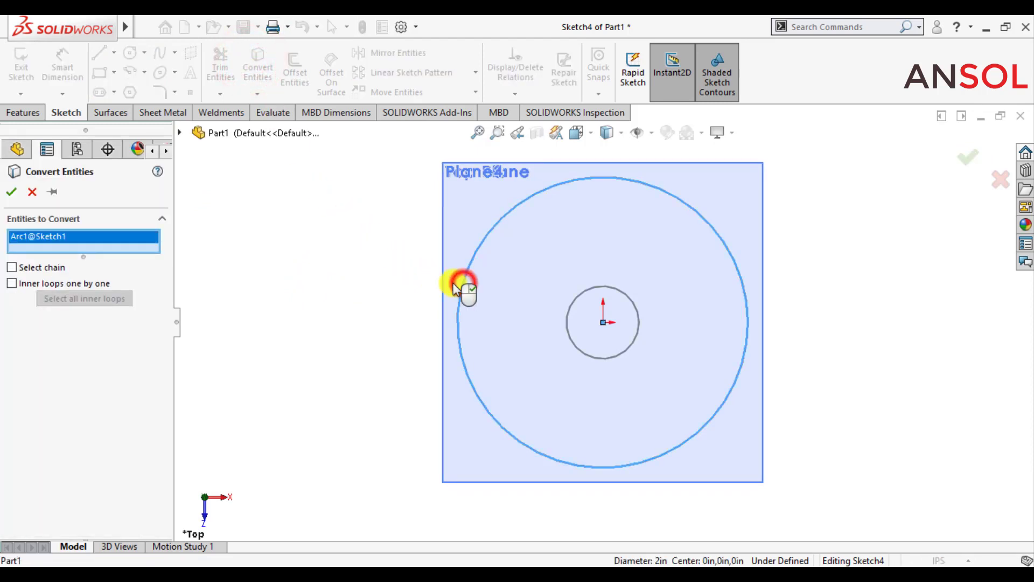
click(10, 193)
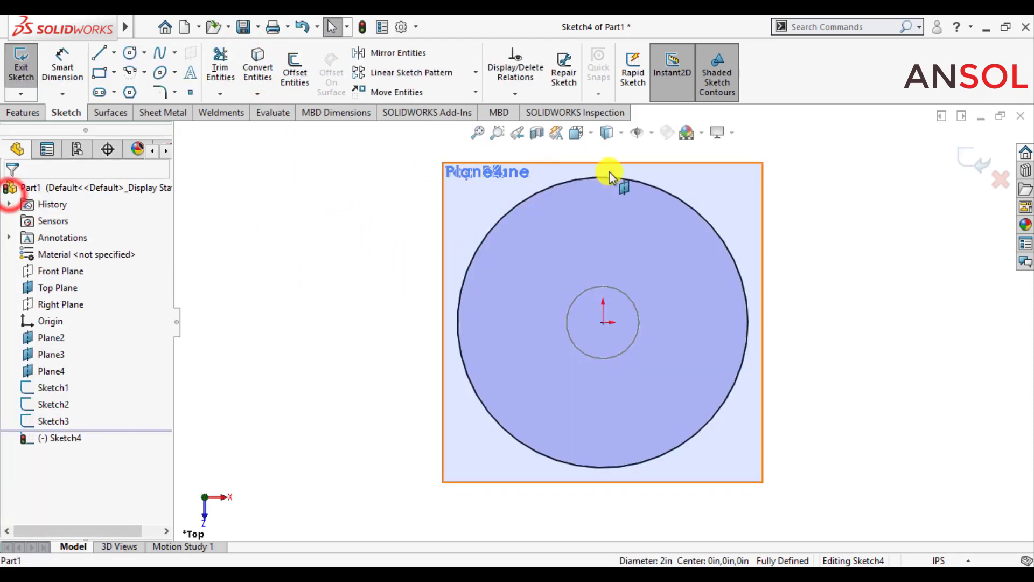
click(968, 156)
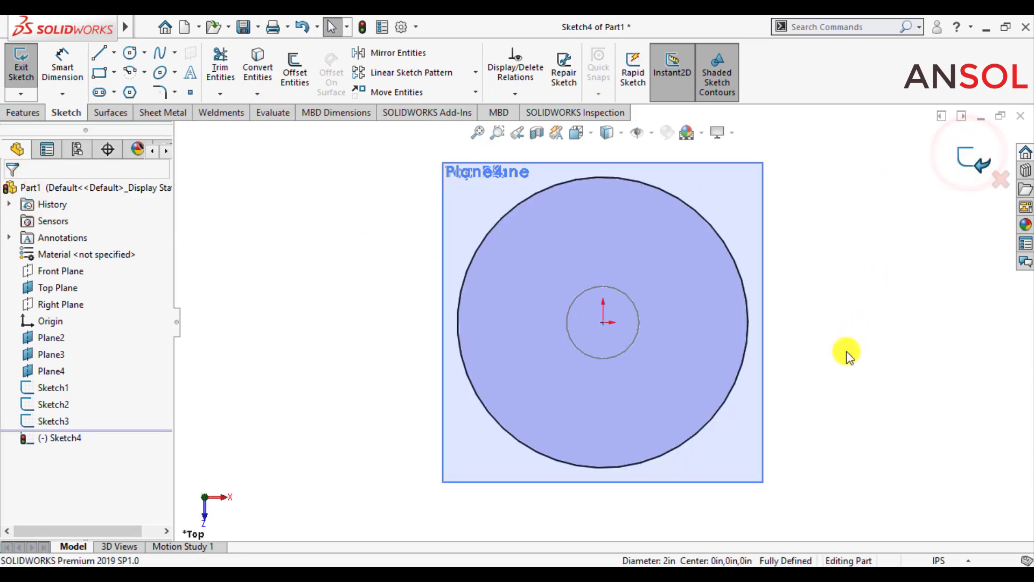
- Start a loft with planes hidden, picking Sketch1–Sketch4 as profiles from bottom to top
mouse_move(842, 353)
middle_down()
mouse_move(395, 353)
mouse_move(406, 318)
mouse_move(421, 345)
mouse_move(434, 273)
mouse_move(429, 288)
middle_up()
scroll(429, 289, down, 2)
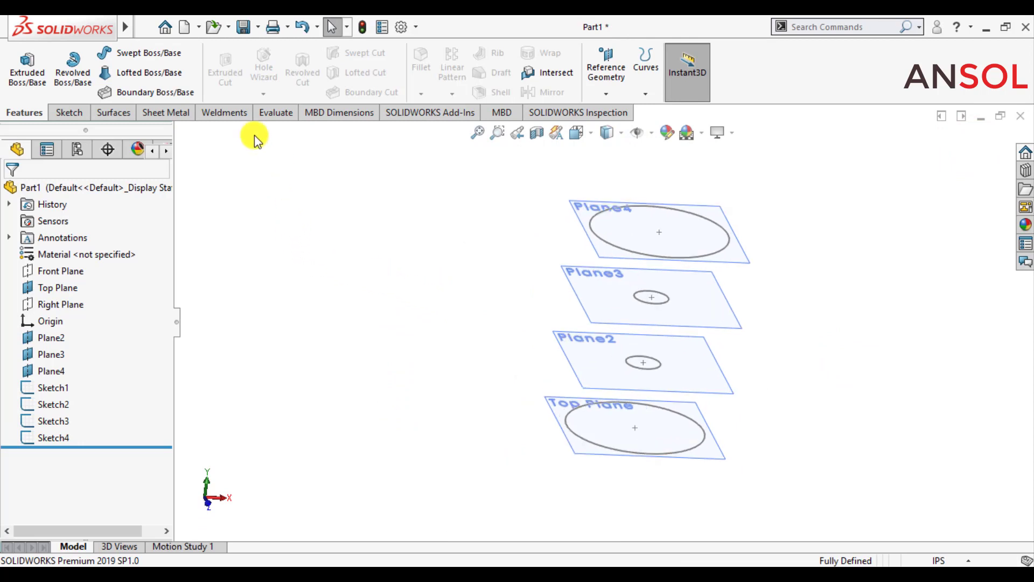
click(123, 82)
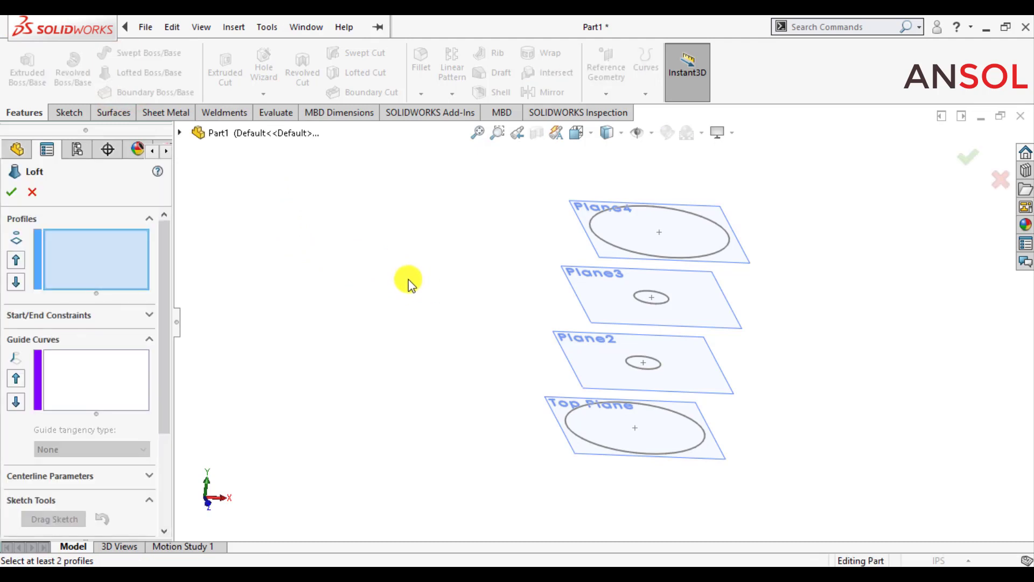
click(652, 144)
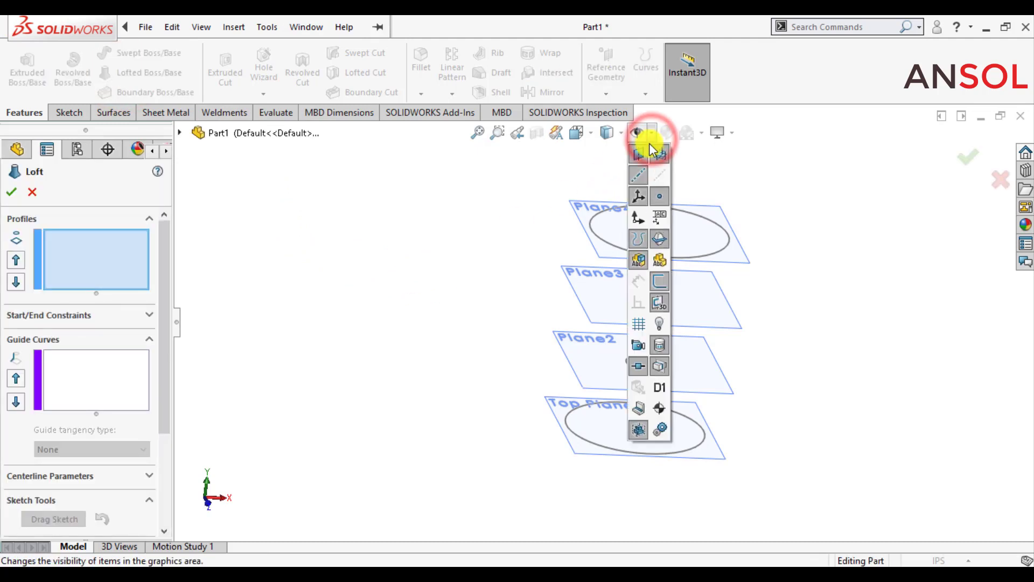
click(516, 234)
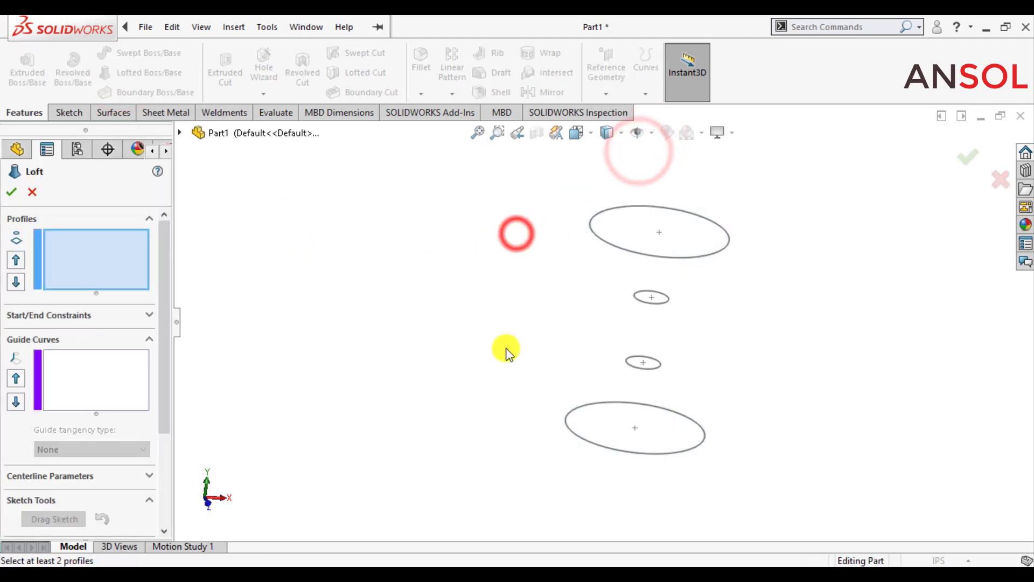
click(573, 431)
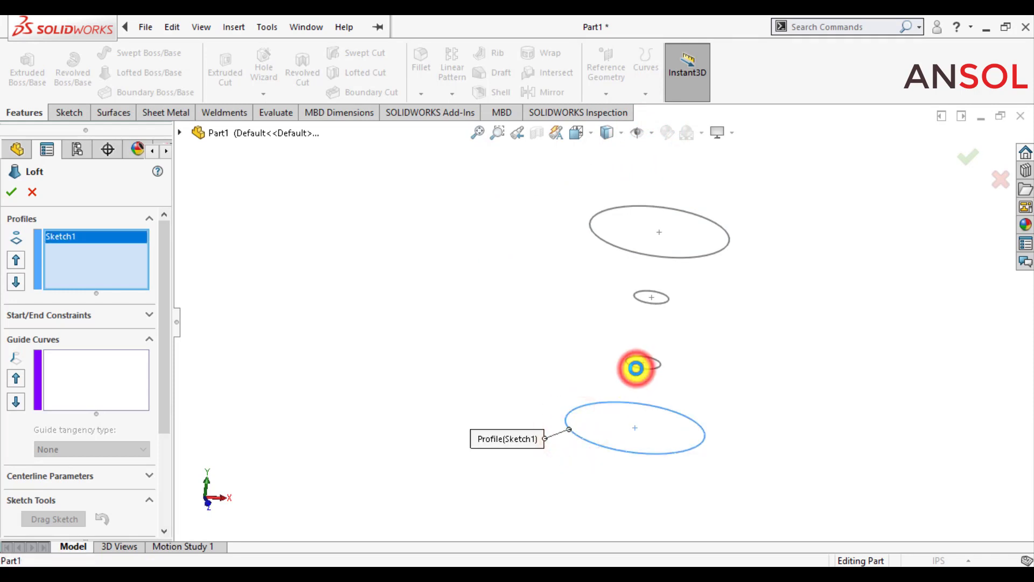
click(636, 368)
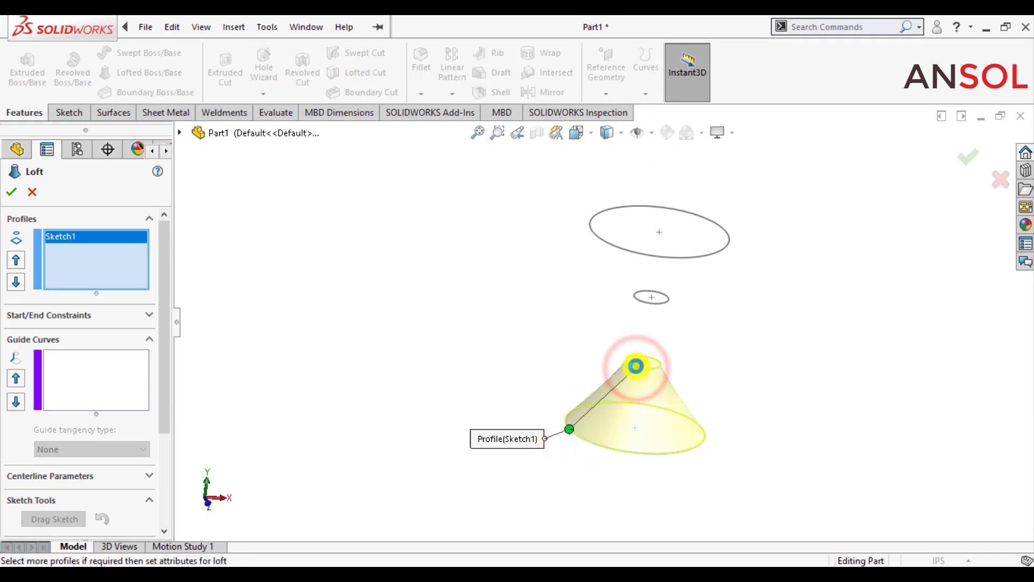
click(648, 301)
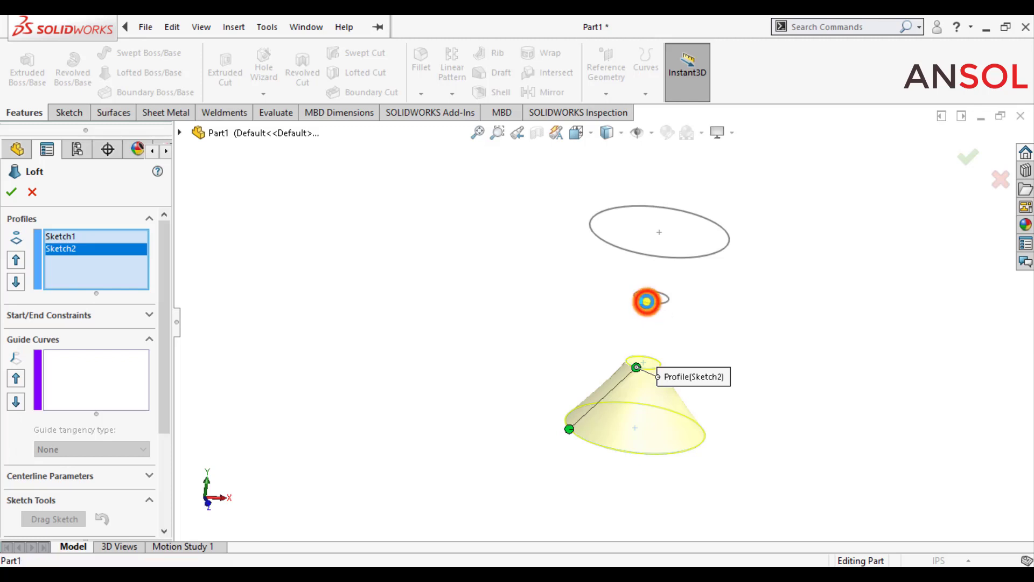
click(655, 262)
- Realign the loft connectors to straighten the blend and accept Loft1
scroll(701, 350, down, 1)
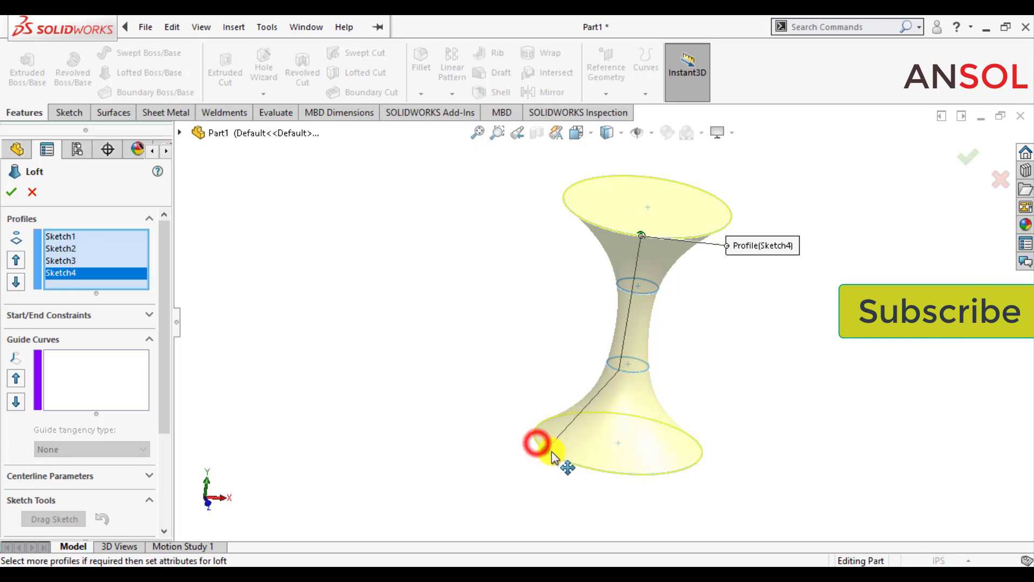
drag(538, 446, 582, 465)
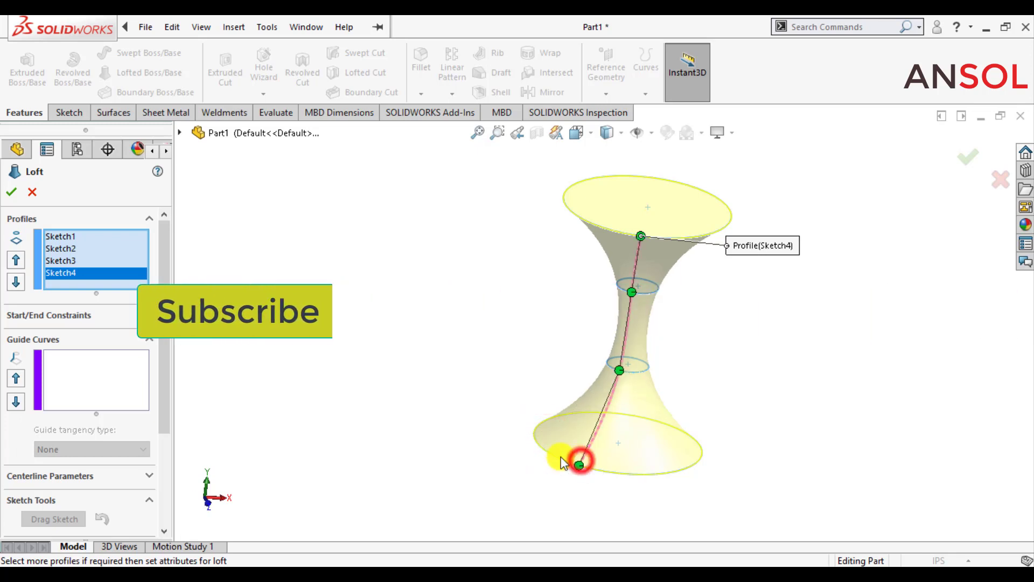
mouse_move(513, 432)
middle_down()
mouse_move(428, 387)
mouse_move(460, 404)
mouse_move(512, 399)
mouse_move(514, 415)
mouse_move(489, 411)
mouse_move(503, 369)
middle_up()
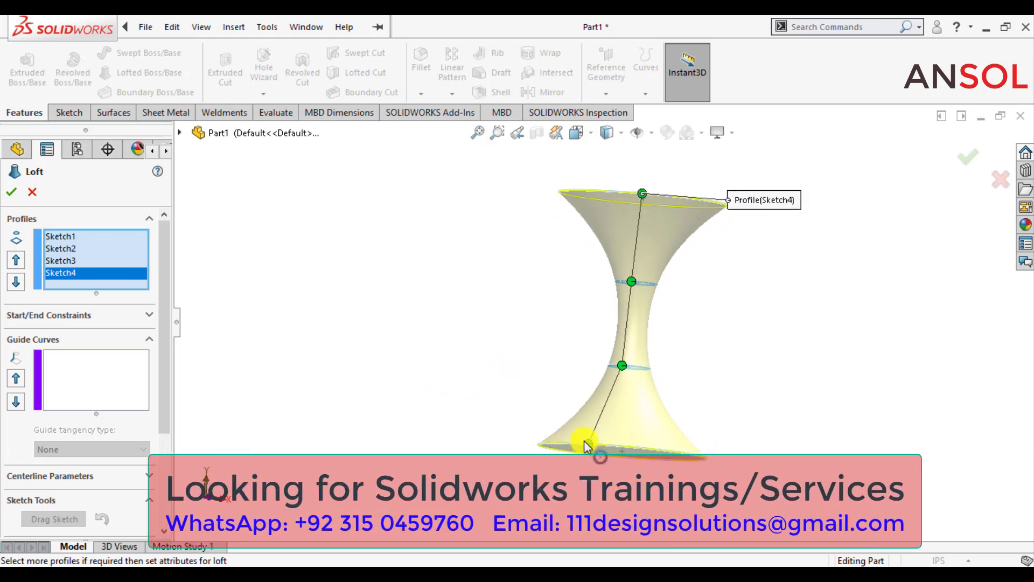
drag(590, 442, 609, 445)
mouse_move(505, 395)
middle_down()
mouse_move(469, 376)
mouse_move(383, 370)
mouse_move(497, 345)
mouse_move(545, 361)
mouse_move(480, 361)
mouse_move(536, 359)
mouse_move(503, 341)
mouse_move(517, 390)
mouse_move(510, 402)
mouse_move(460, 416)
mouse_move(541, 370)
middle_up()
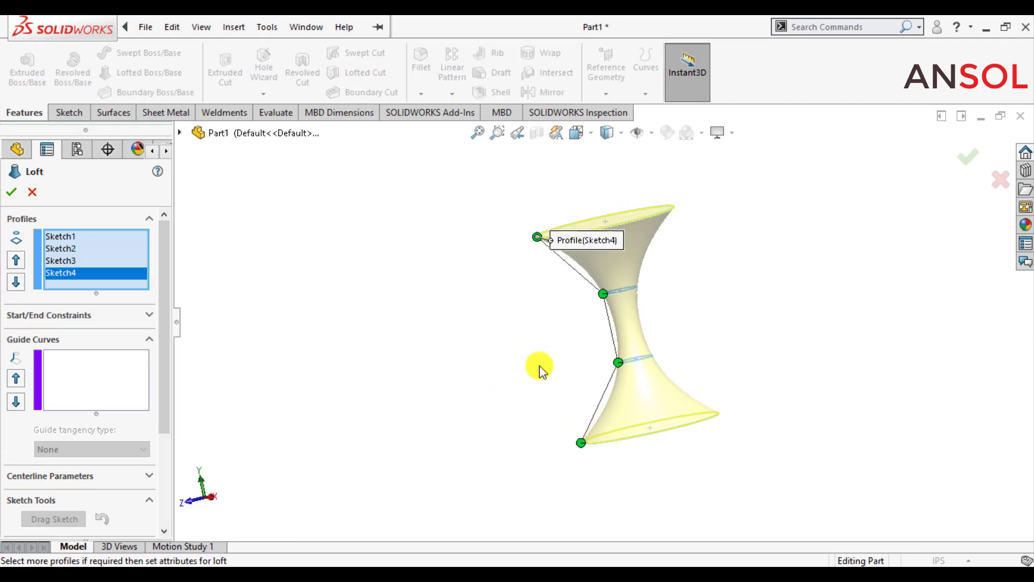
scroll(654, 295, down, 2)
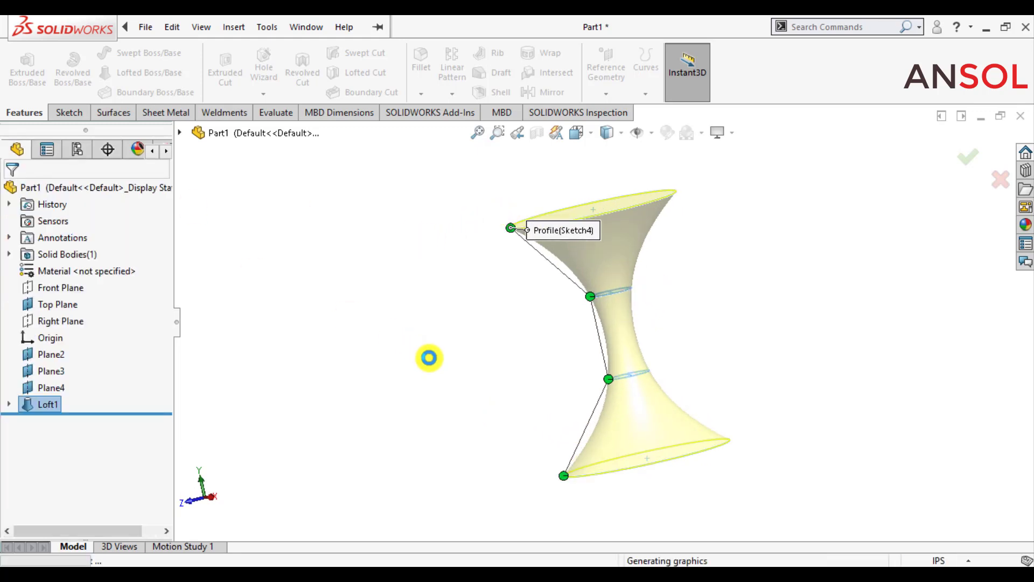
click(430, 358)
mouse_move(439, 369)
middle_down()
mouse_move(462, 339)
mouse_move(628, 309)
middle_up()
scroll(827, 249, down, 2)
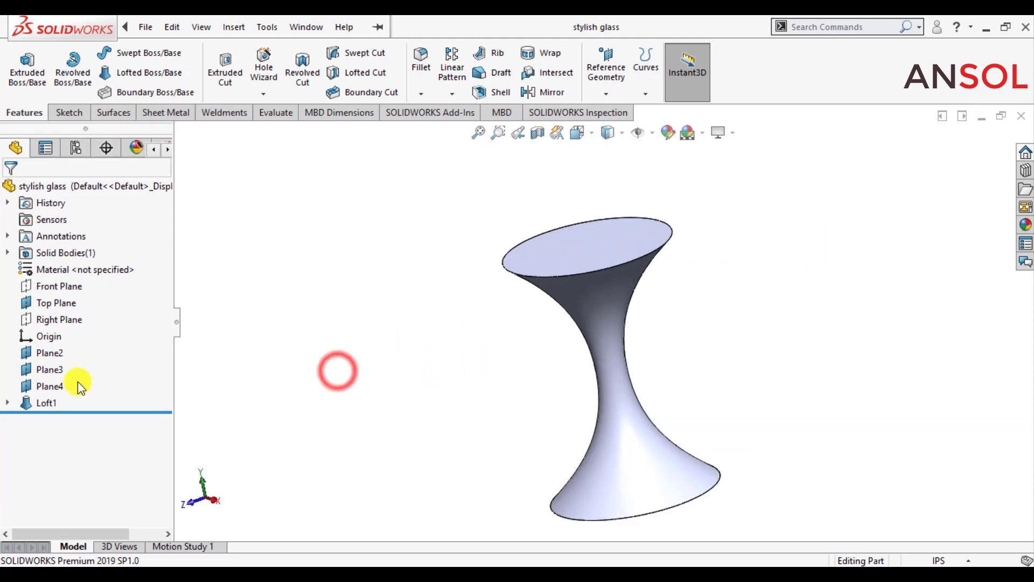
- Add Plane5 offset 1.00in above Plane4 and fit the glass in view
click(52, 385)
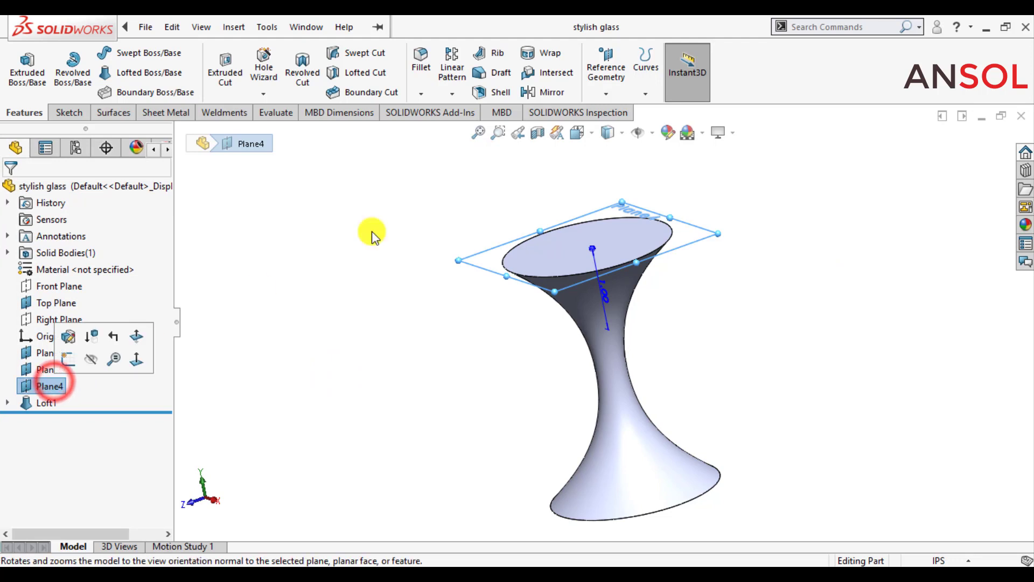
click(607, 95)
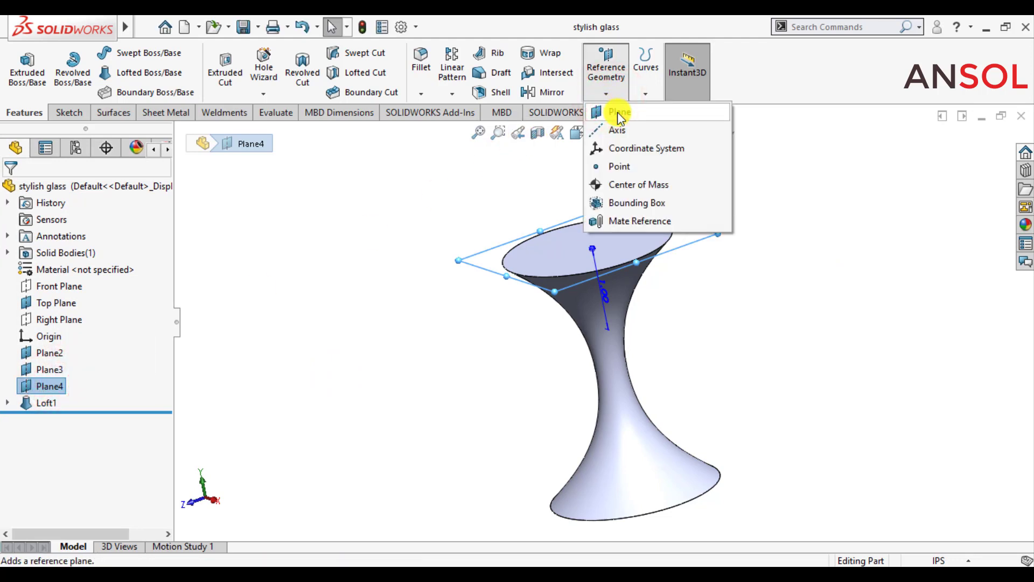
click(617, 112)
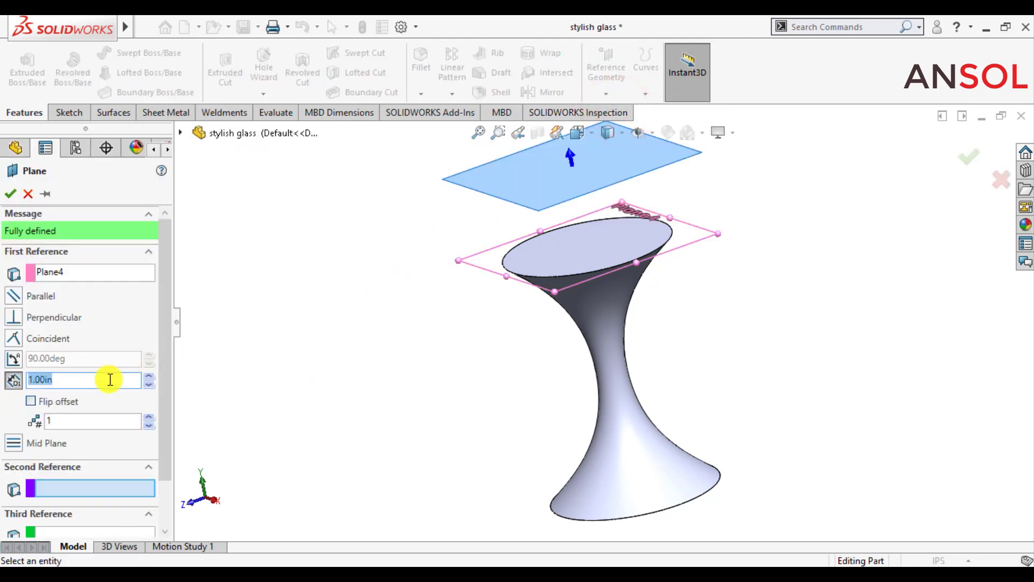
click(10, 201)
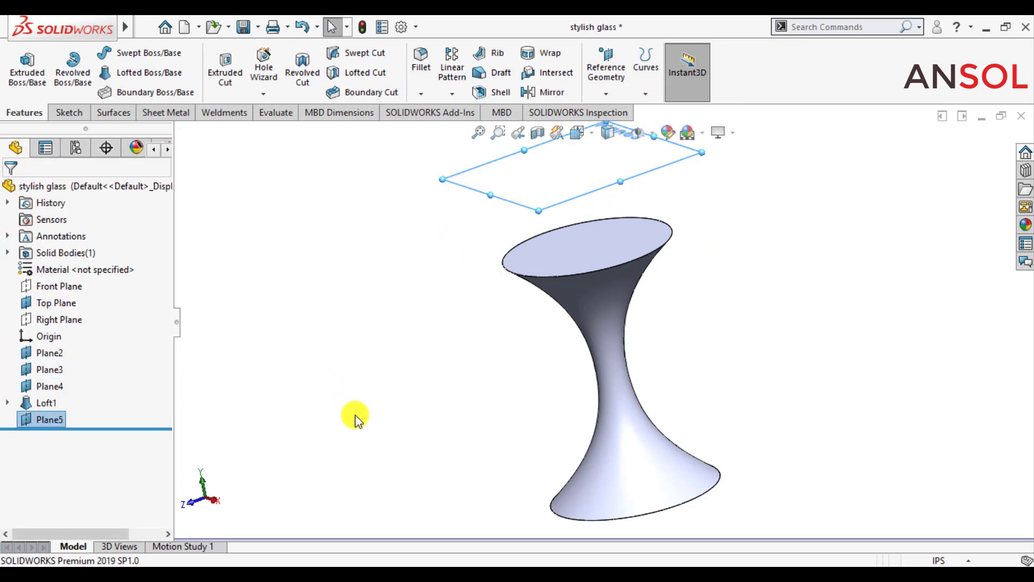
key(f)
scroll(597, 167, down, 2)
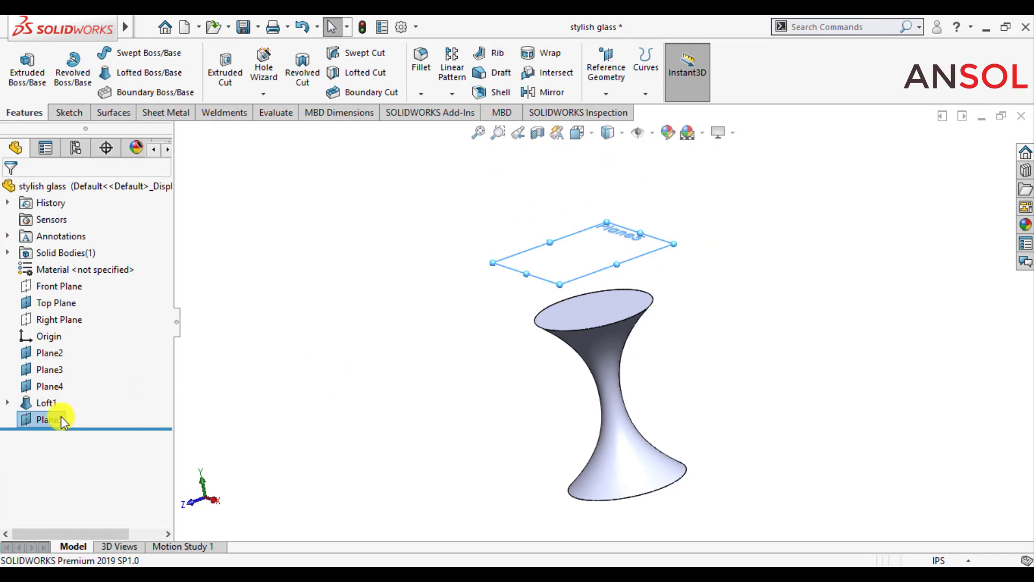
- Add Plane6 and Plane7, each offset 1.00in above the previous plane
click(646, 64)
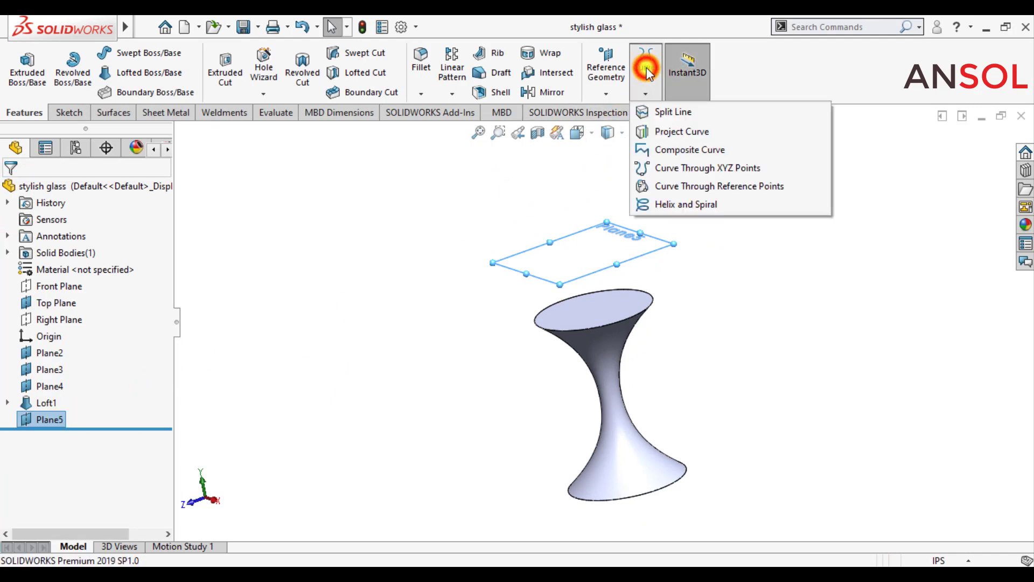
click(607, 81)
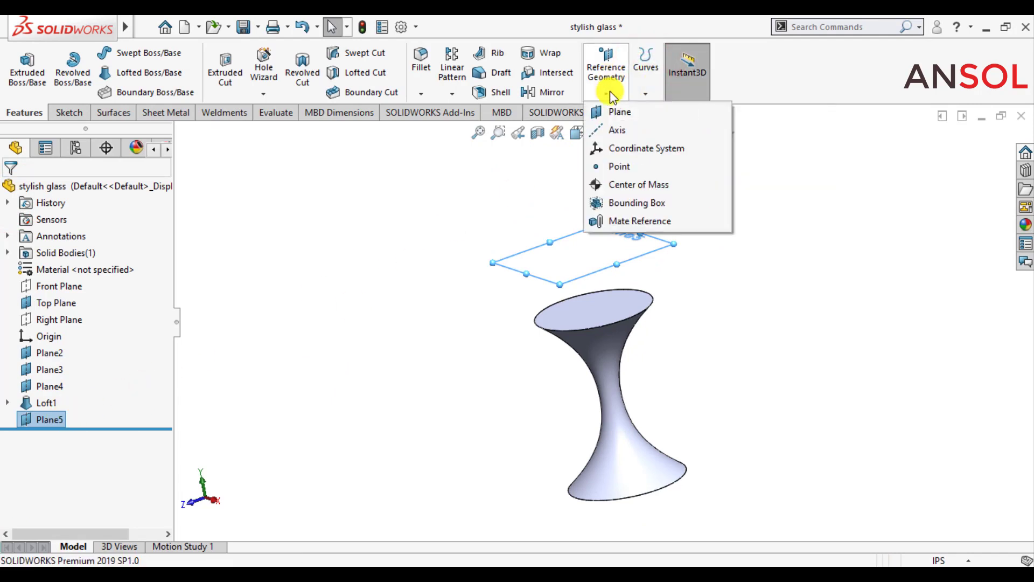
click(611, 114)
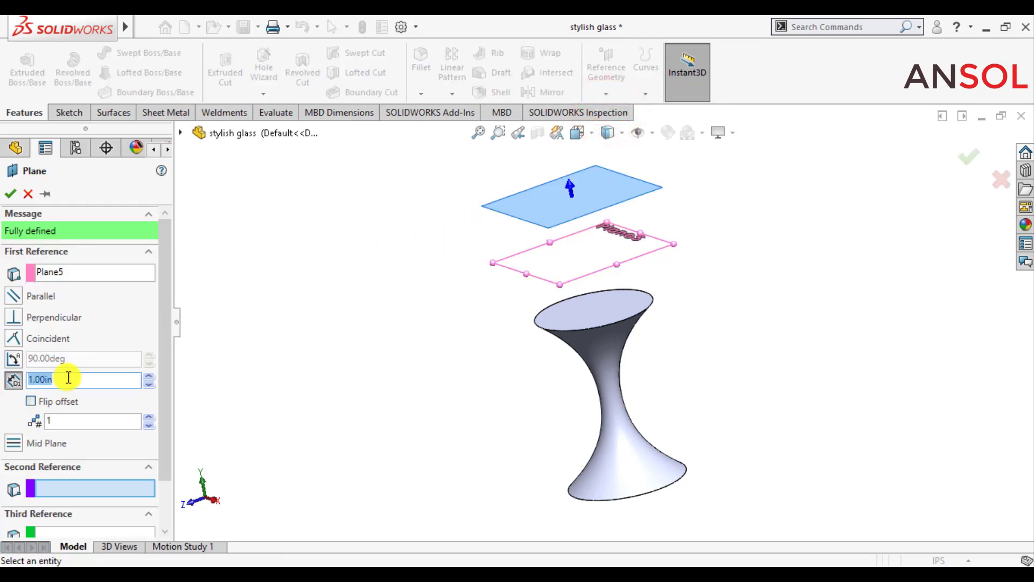
click(9, 194)
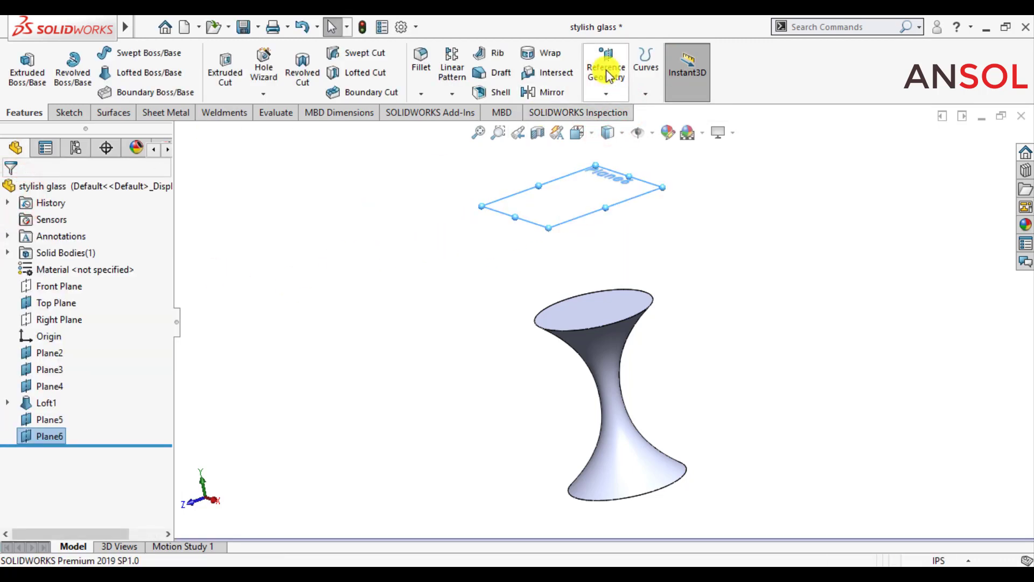
click(606, 70)
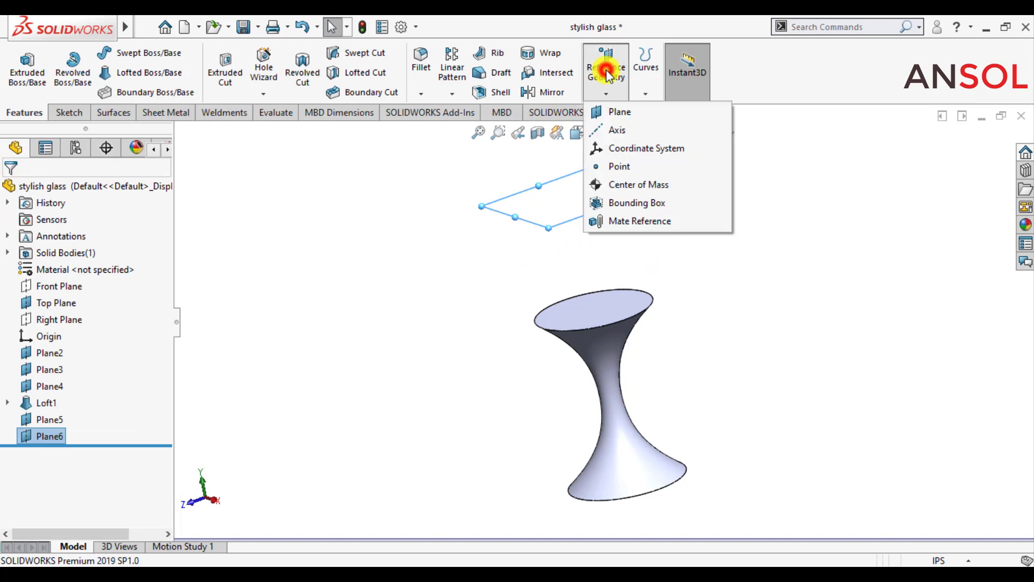
click(611, 113)
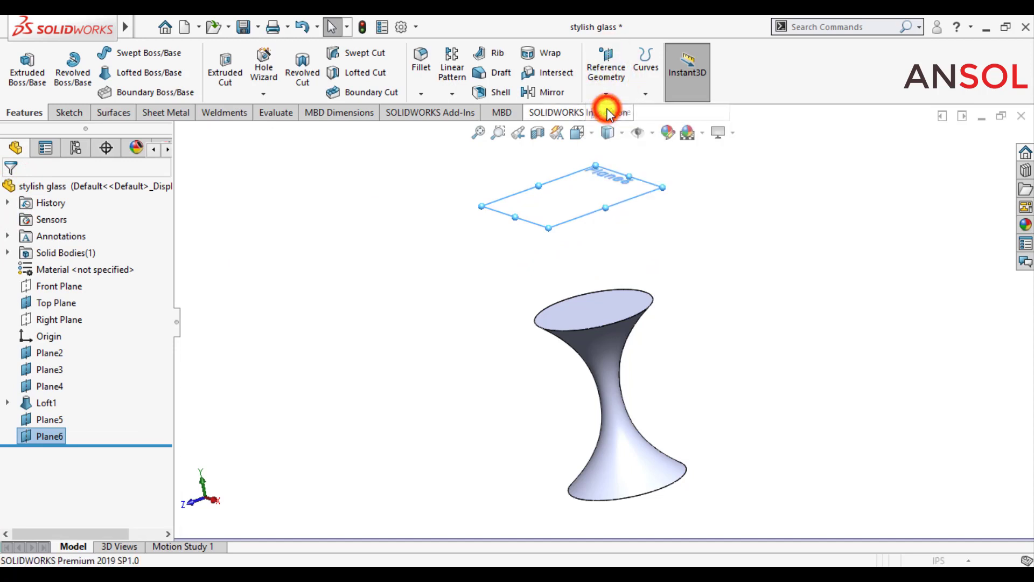
click(9, 196)
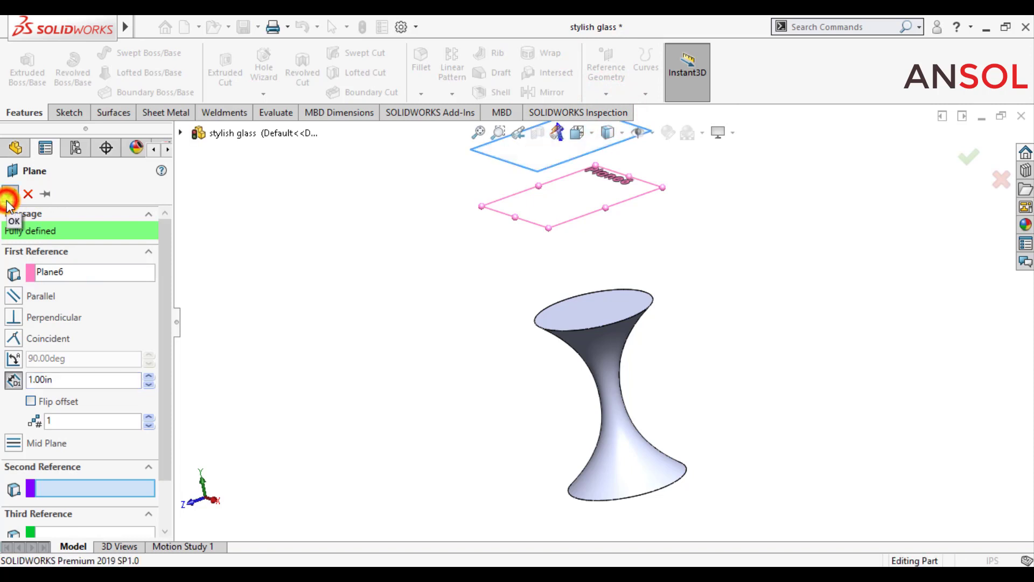
click(301, 338)
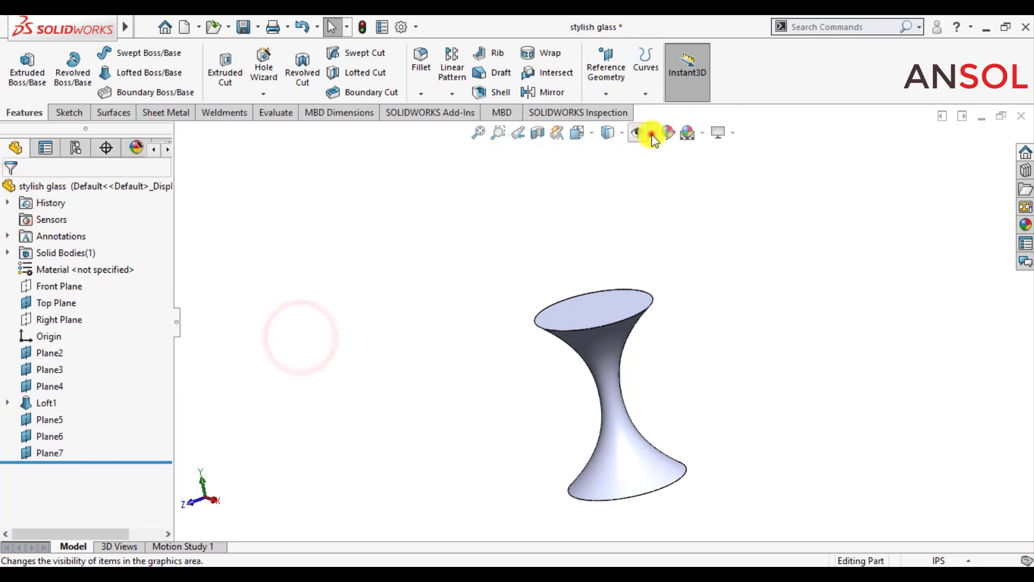
- Show all reference planes around the glass
click(652, 132)
click(640, 154)
click(409, 257)
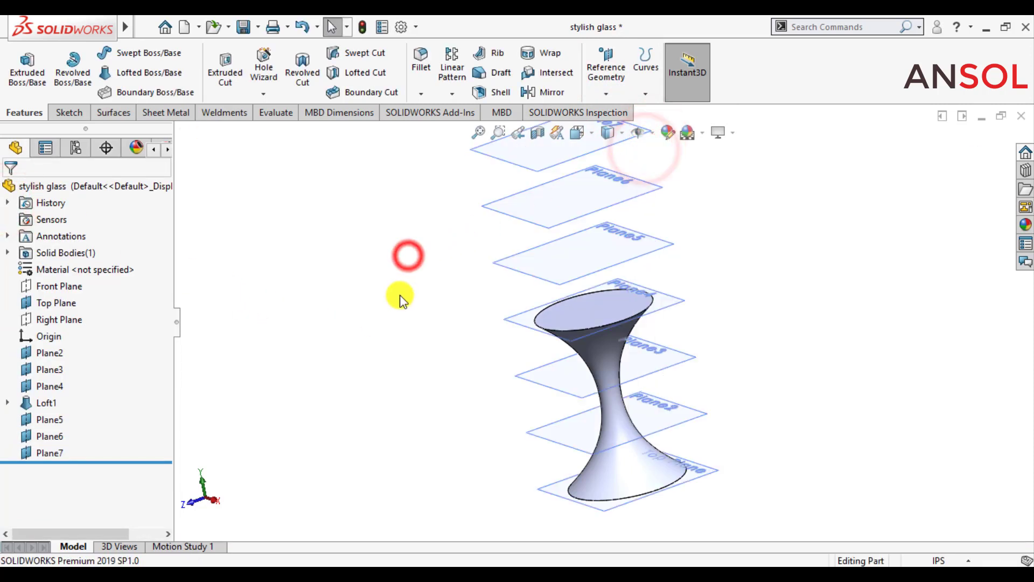
- View Plane5 face-on and begin a new sketch on it
click(56, 420)
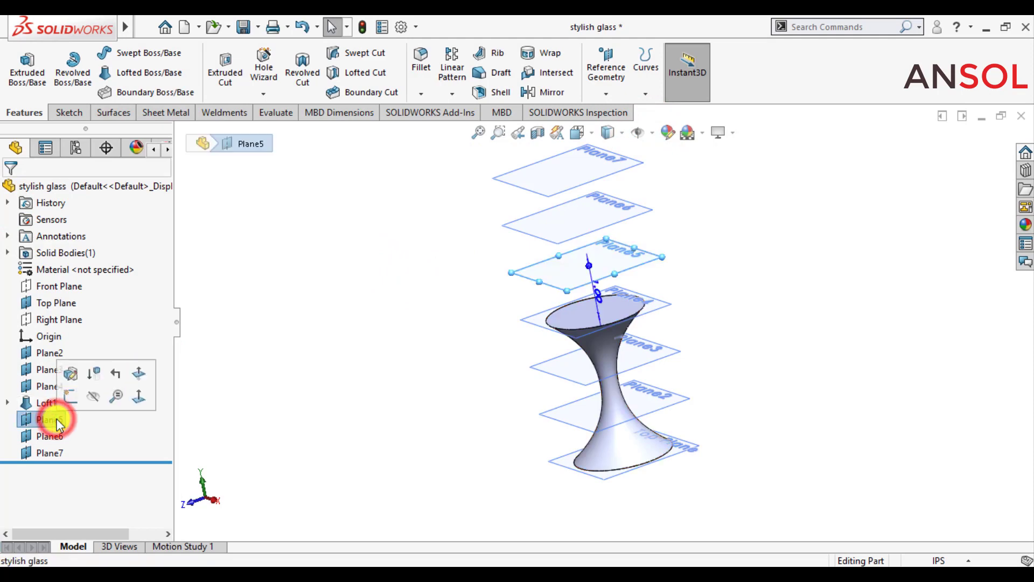
click(134, 402)
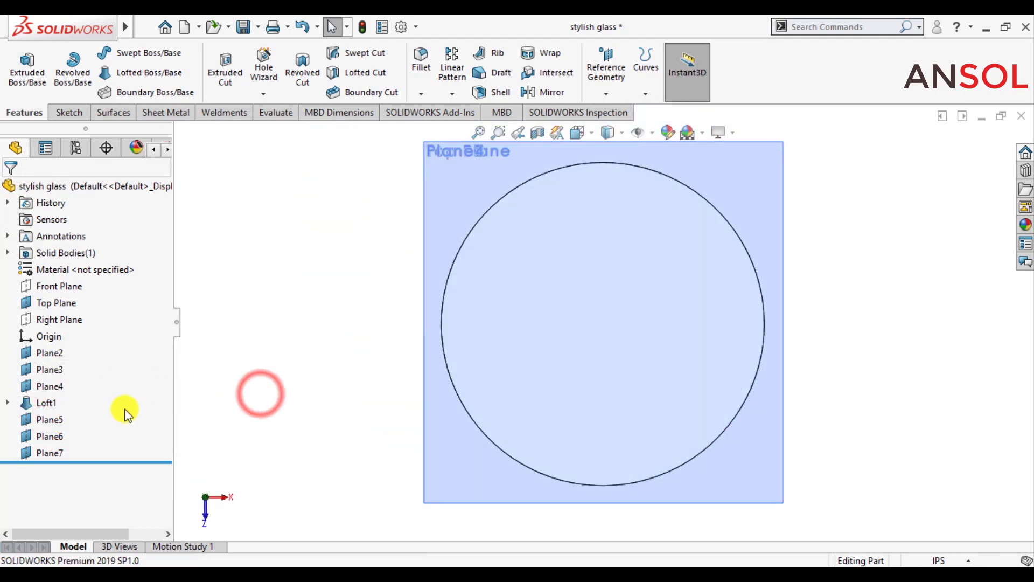
click(51, 421)
click(65, 402)
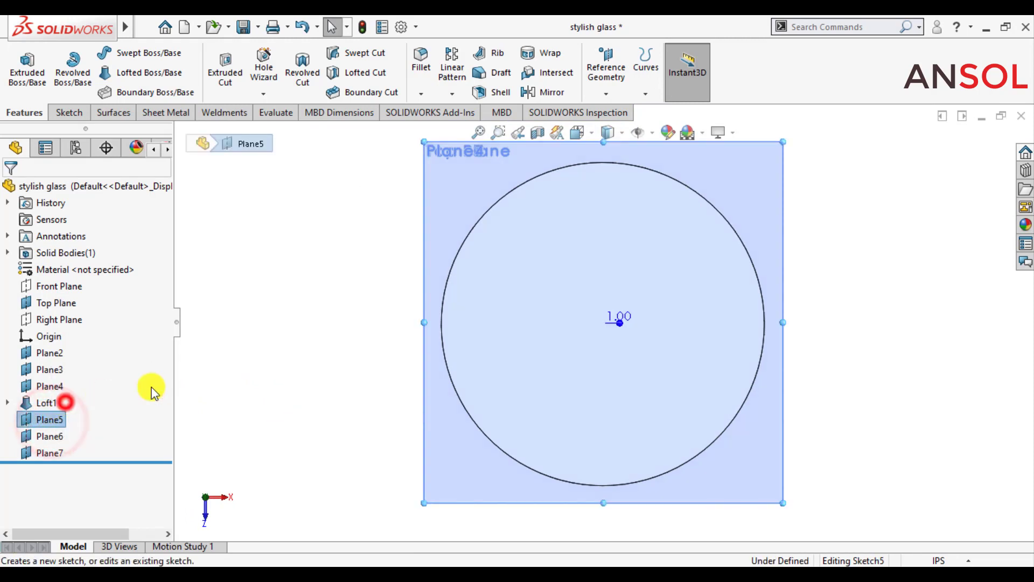
- Draw a larger circle centred on the origin on Plane5
click(330, 361)
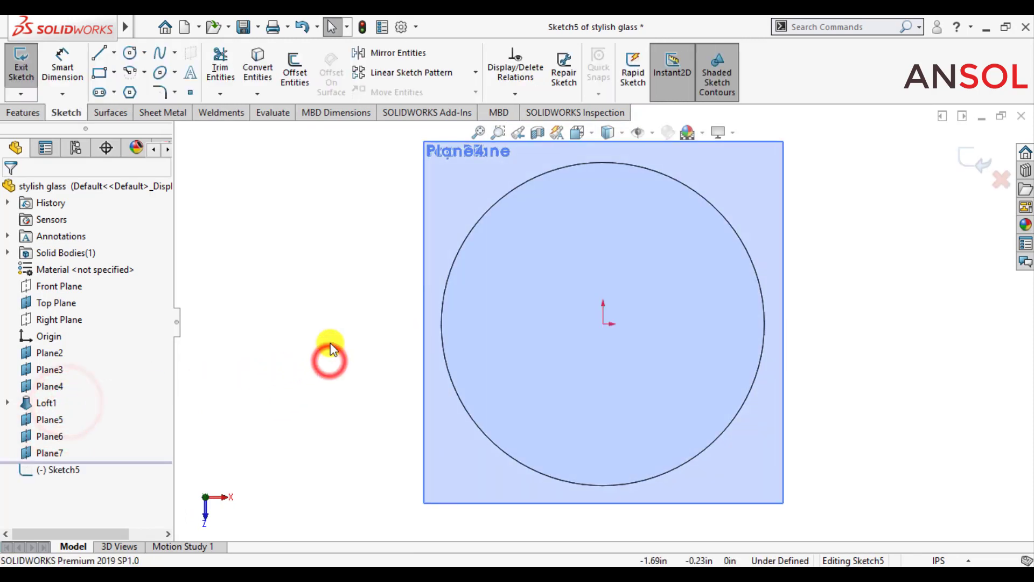
click(126, 56)
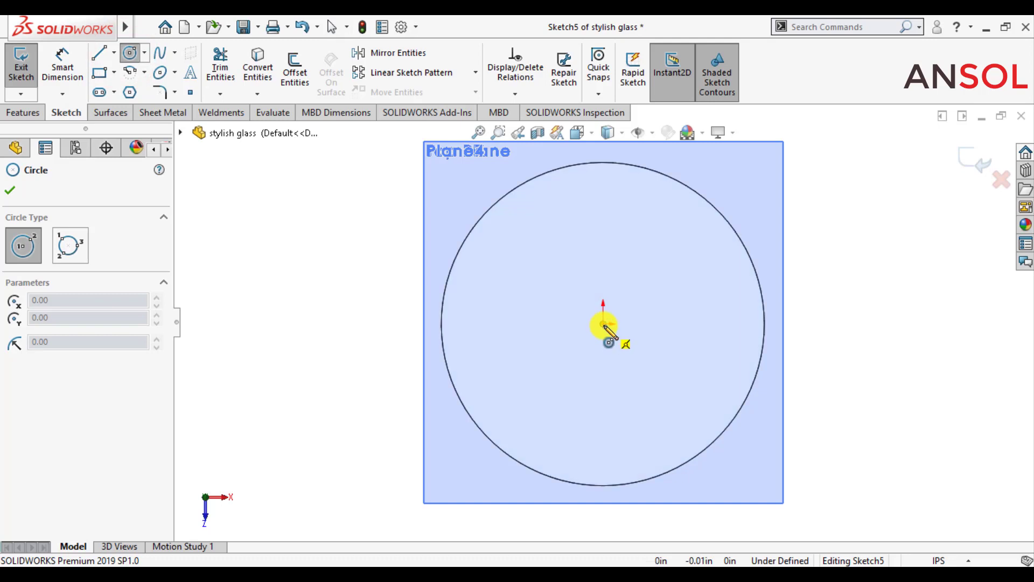
drag(603, 324, 603, 339)
click(379, 406)
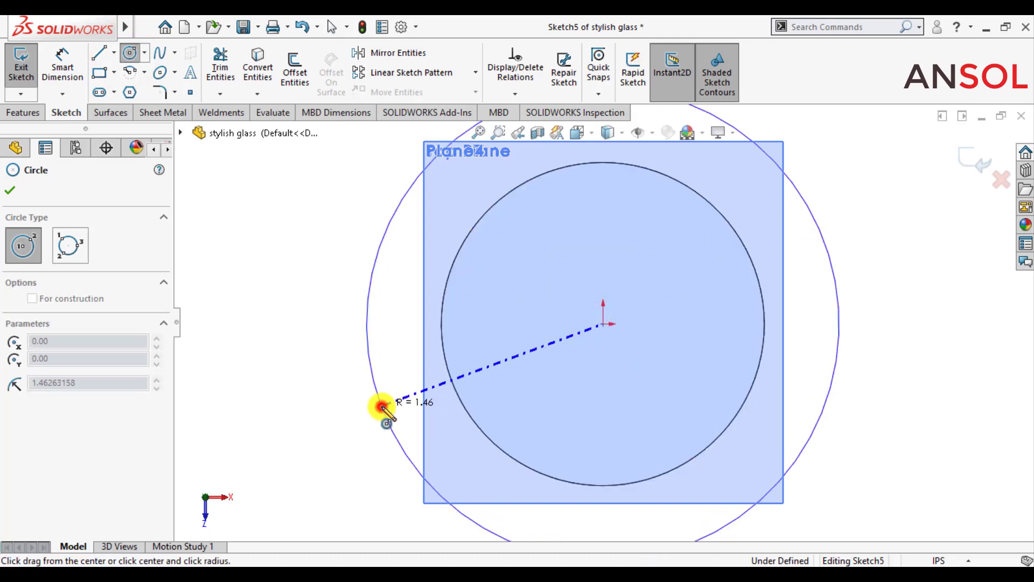
click(9, 191)
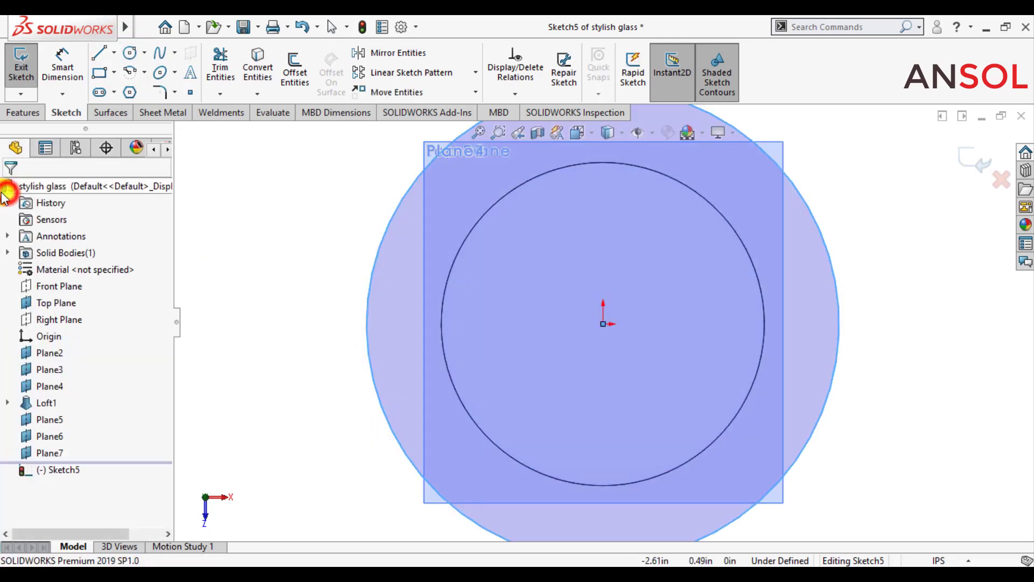
- Dimension the circle to a 3.00in diameter and exit Sketch5
click(63, 58)
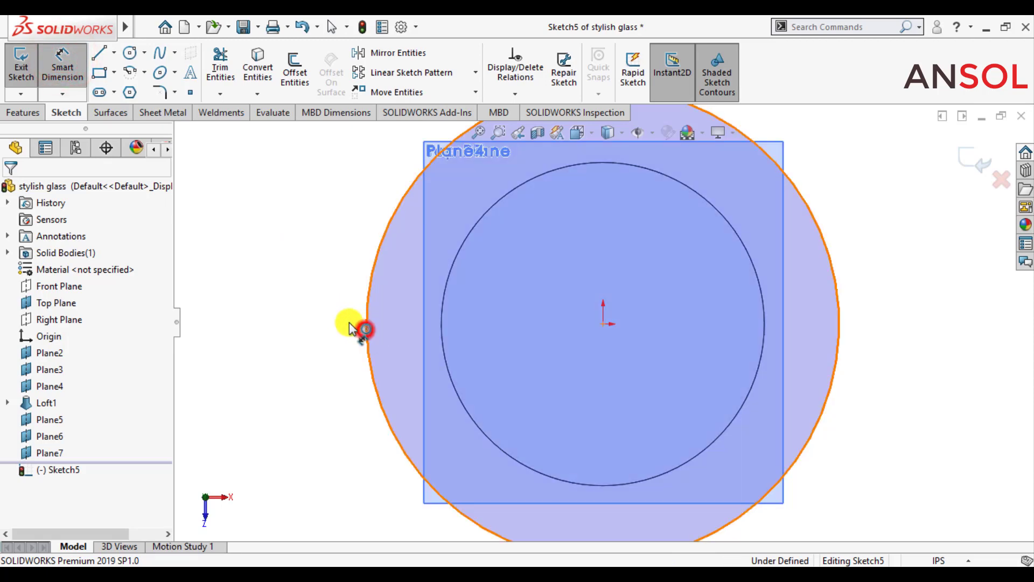
click(358, 327)
scroll(447, 307, up, 2)
scroll(593, 280, up, 2)
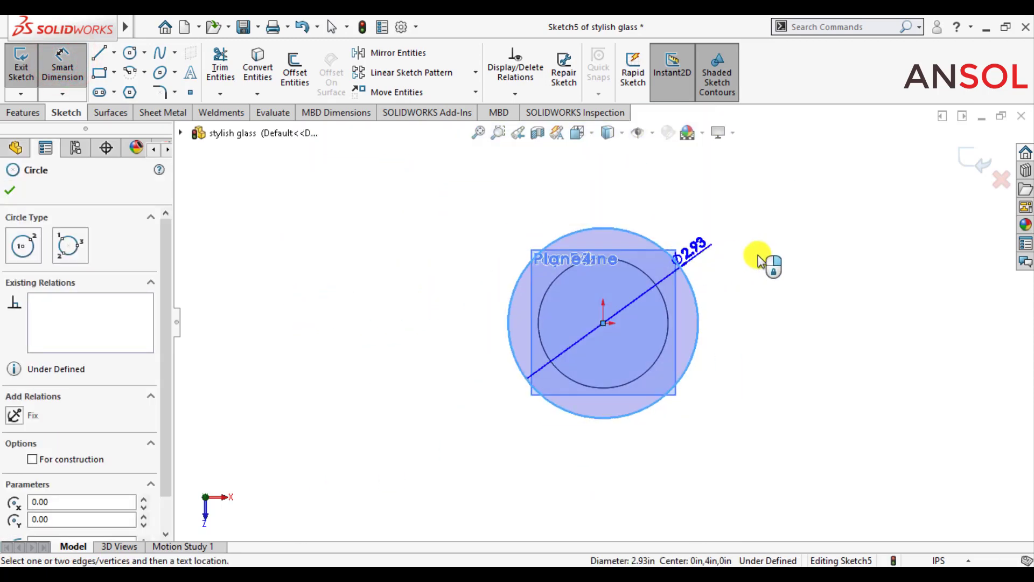
click(715, 215)
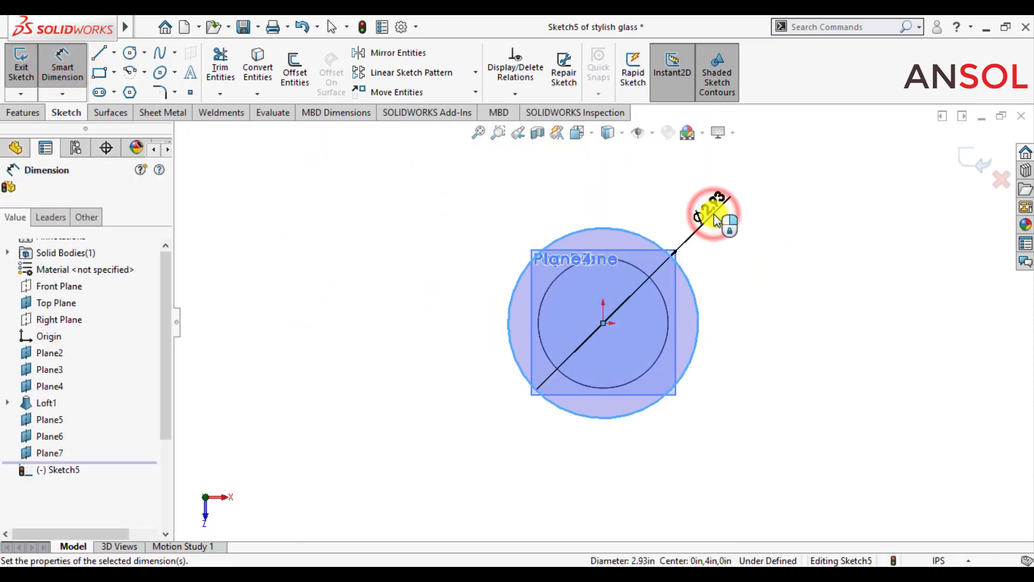
text(3)
key(Return)
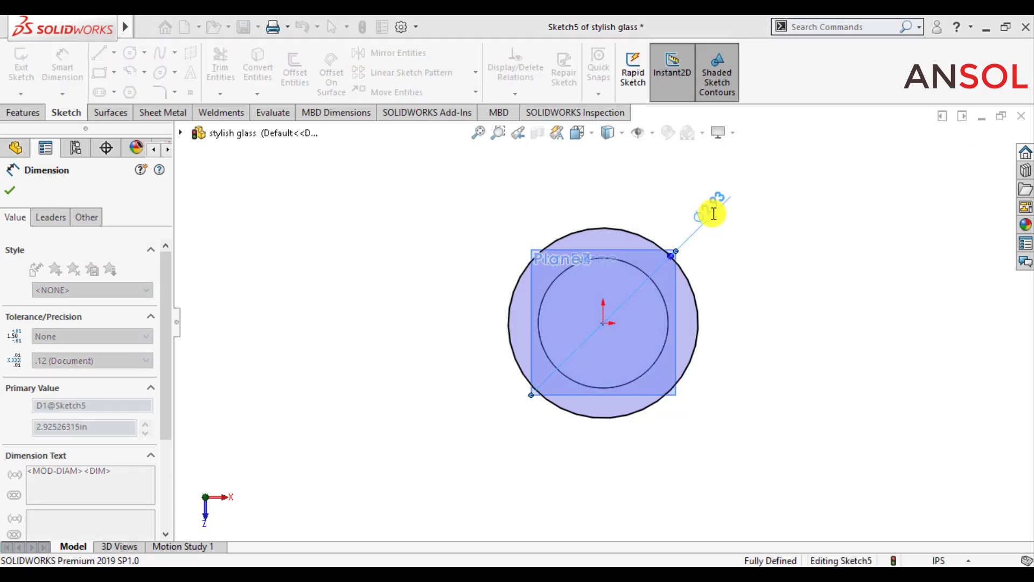
click(9, 194)
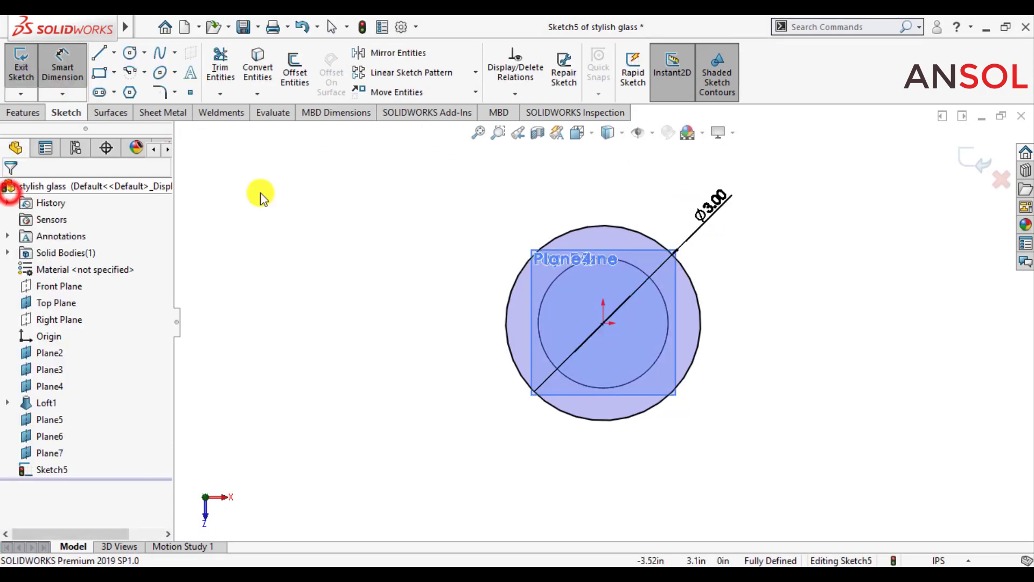
click(979, 163)
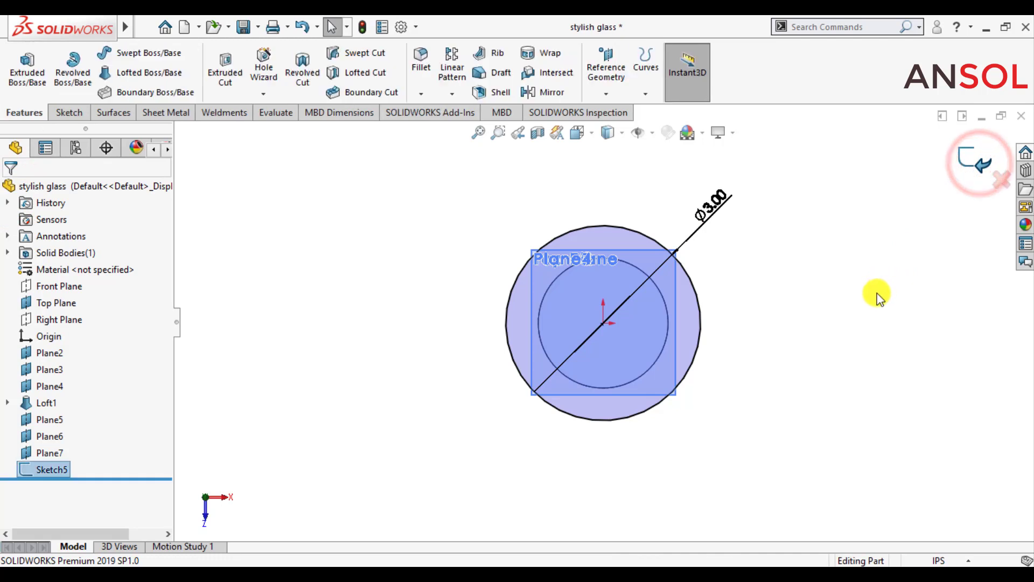
- Start Sketch6 on Plane6 and convert the 3.00 in outer circle into it
click(875, 293)
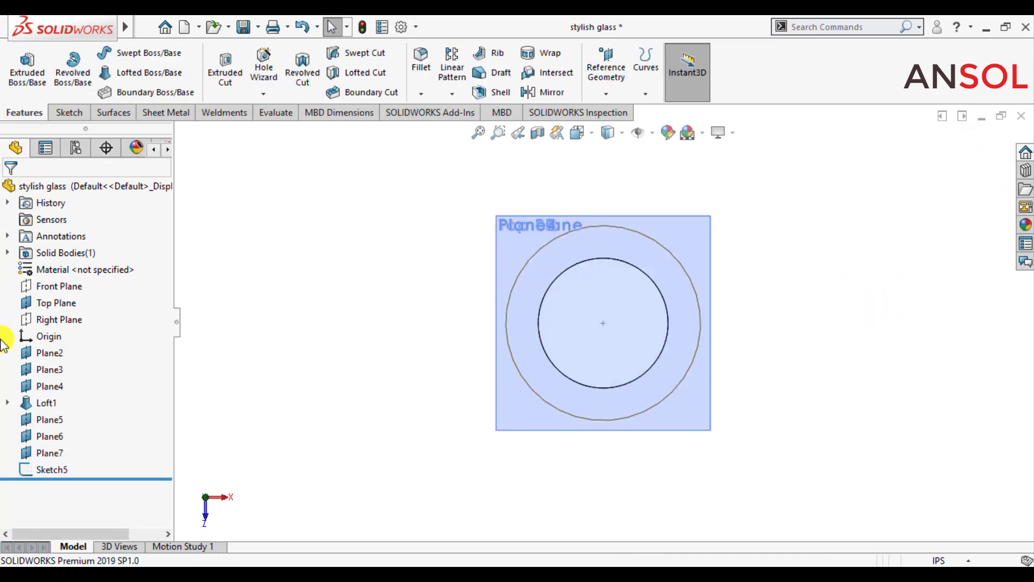
click(34, 439)
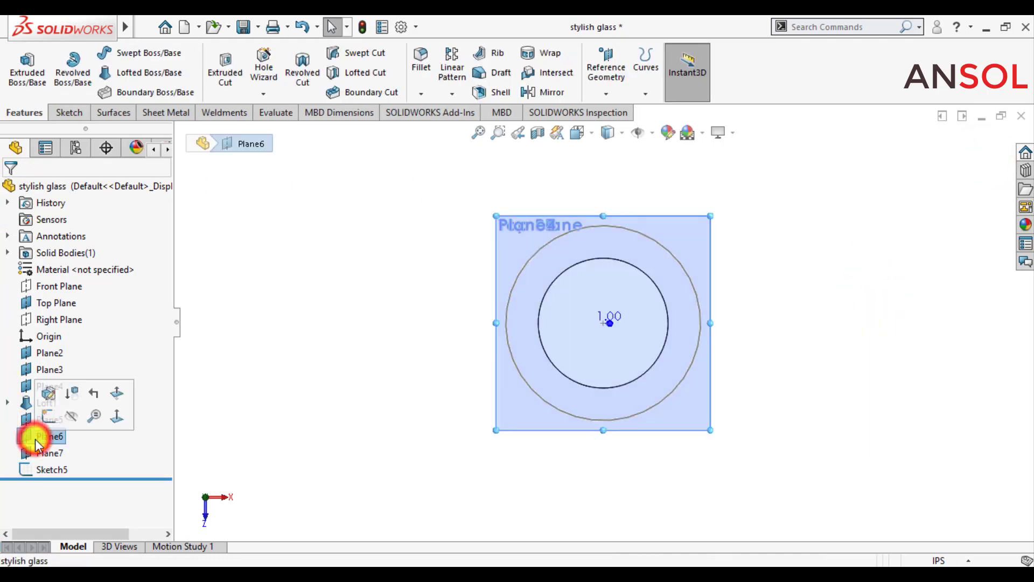
click(49, 419)
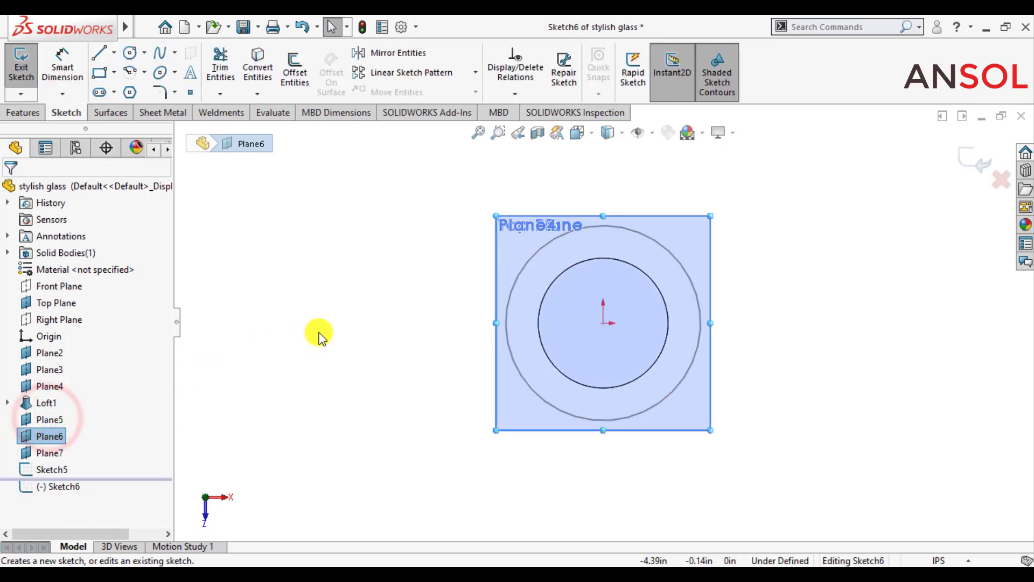
click(253, 66)
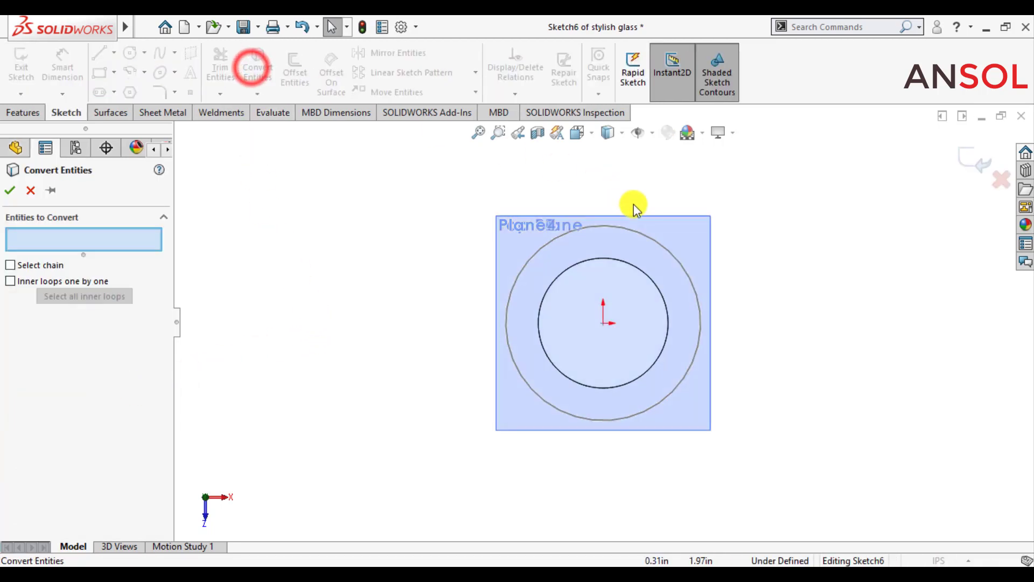
click(664, 246)
click(10, 190)
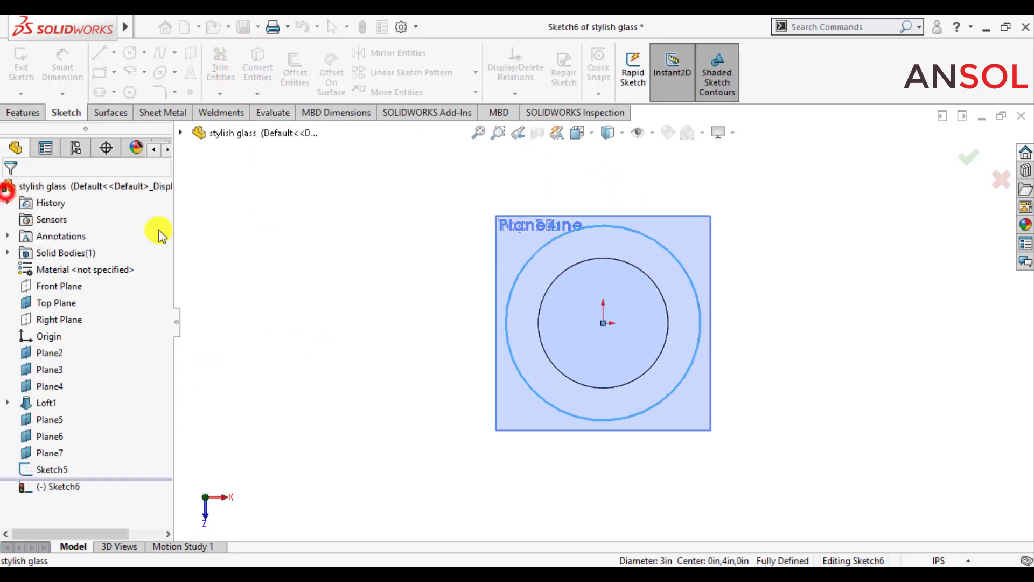
- Exit Sketch6 and clear the selection
click(307, 294)
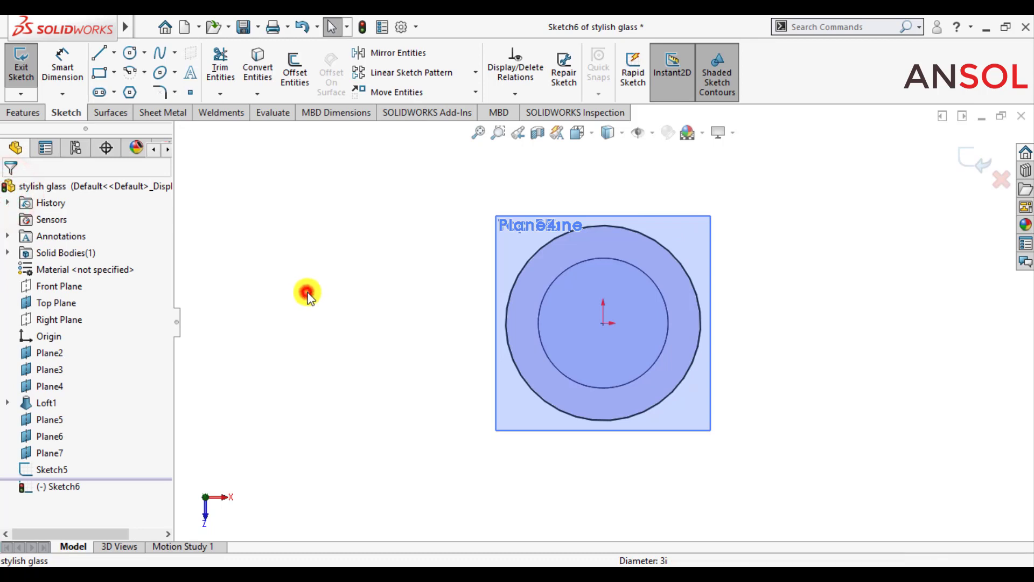
click(983, 163)
click(312, 365)
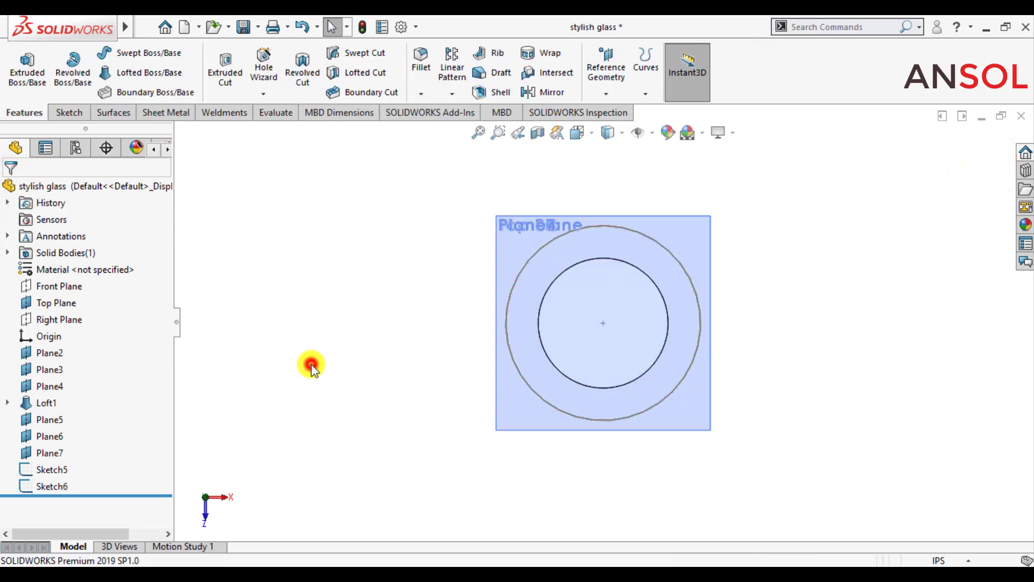
- Start Sketch7 on Plane7 and draw a circle centred on the origin
click(53, 452)
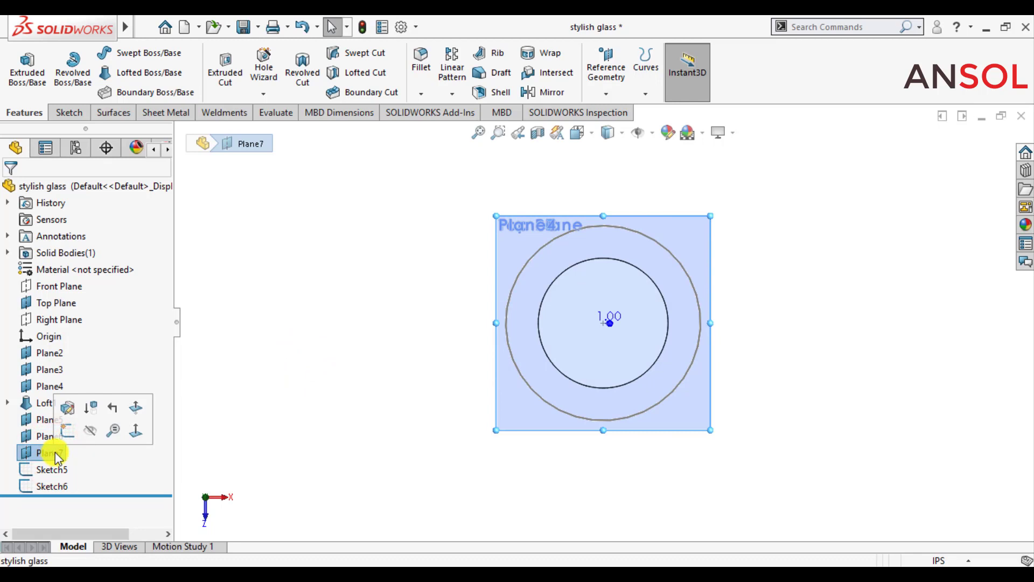
click(67, 430)
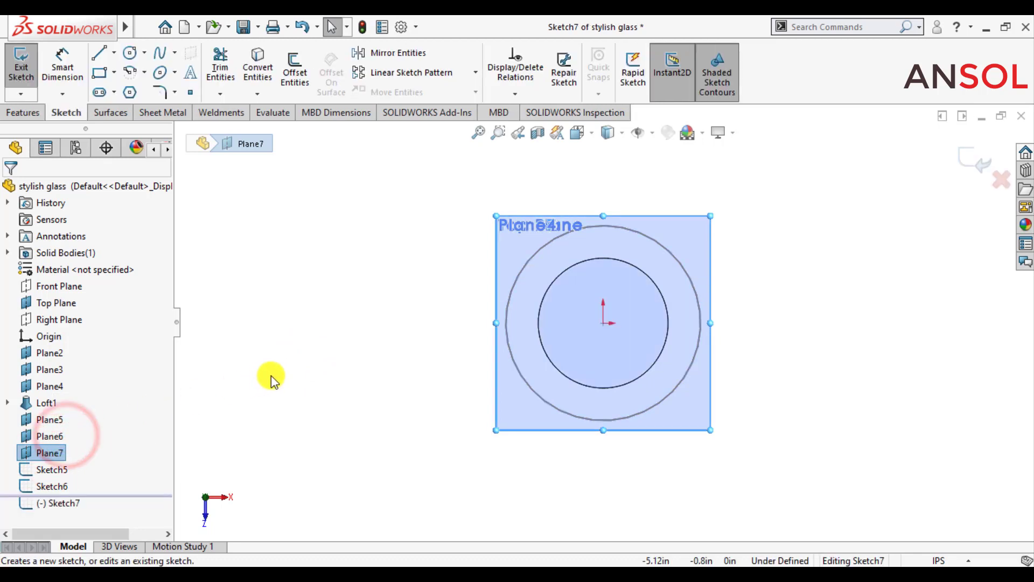
click(270, 376)
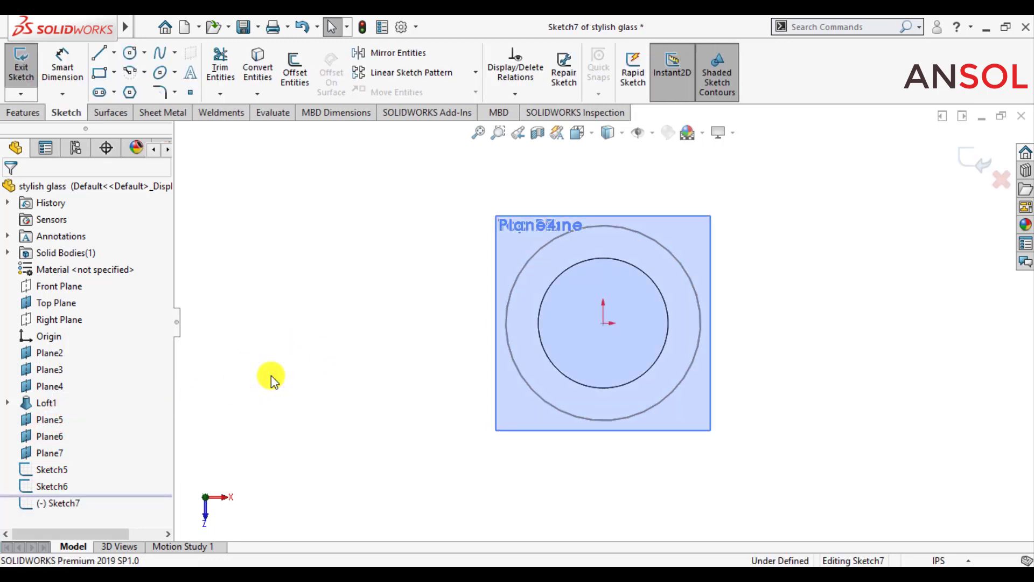
click(130, 53)
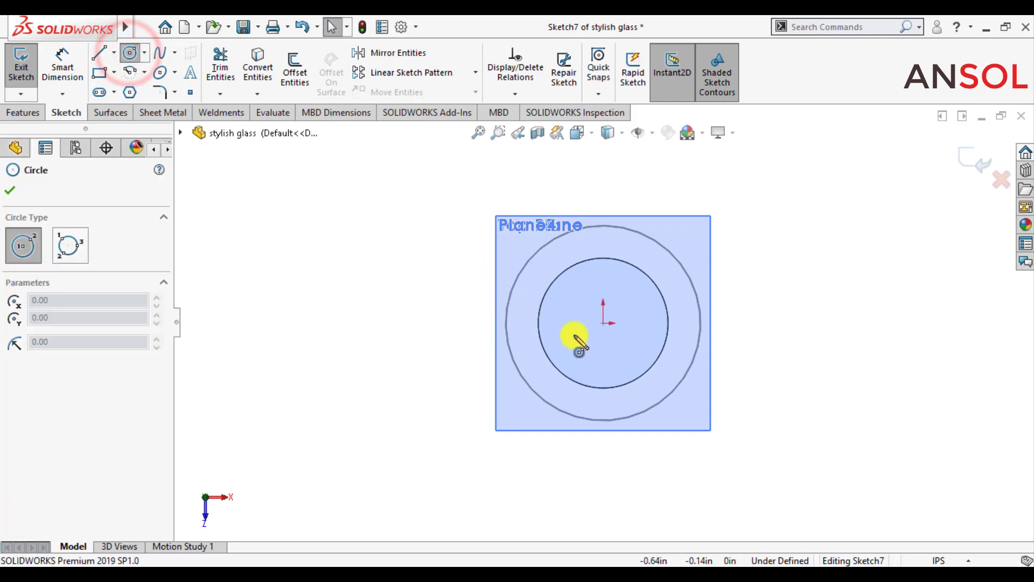
click(604, 323)
click(603, 364)
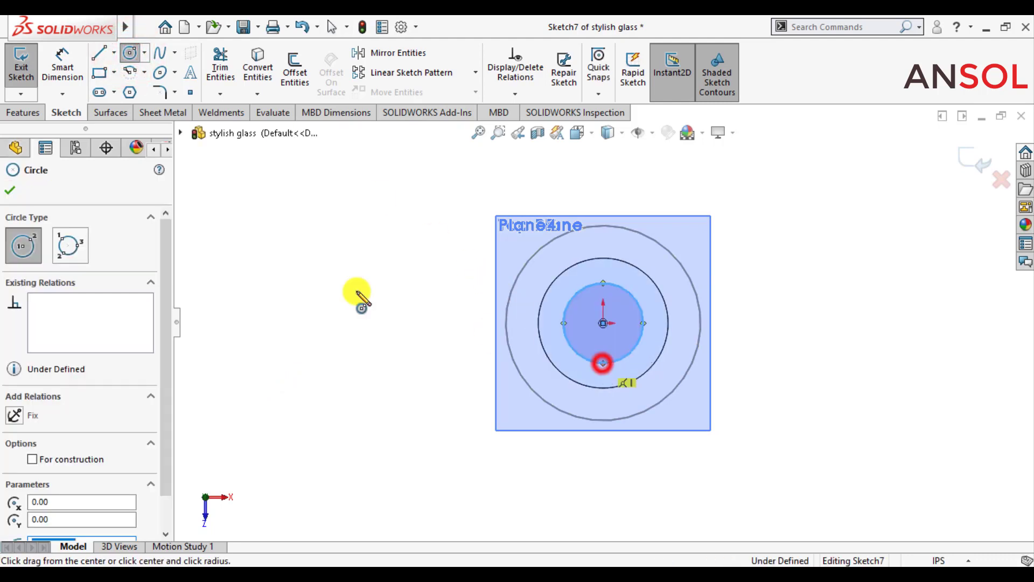
click(9, 189)
- Dimension the circle's diameter to 2 in and exit Sketch7
click(63, 63)
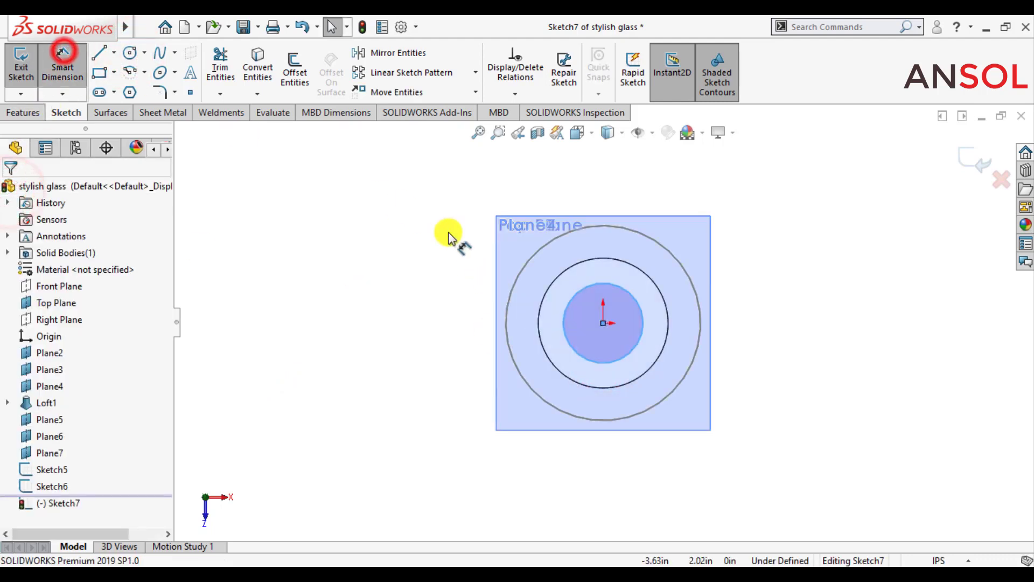
click(632, 300)
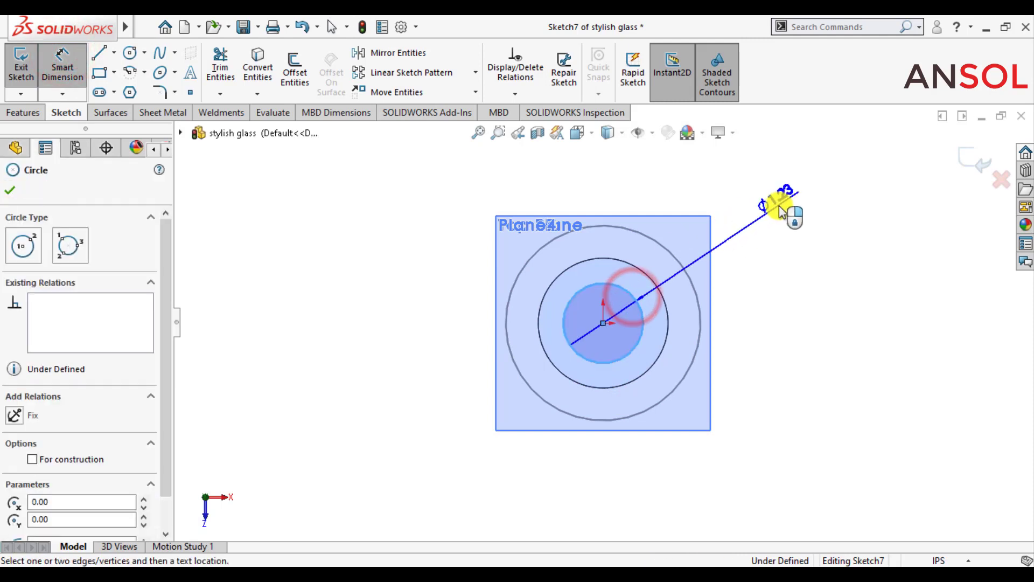
click(780, 207)
text(2)
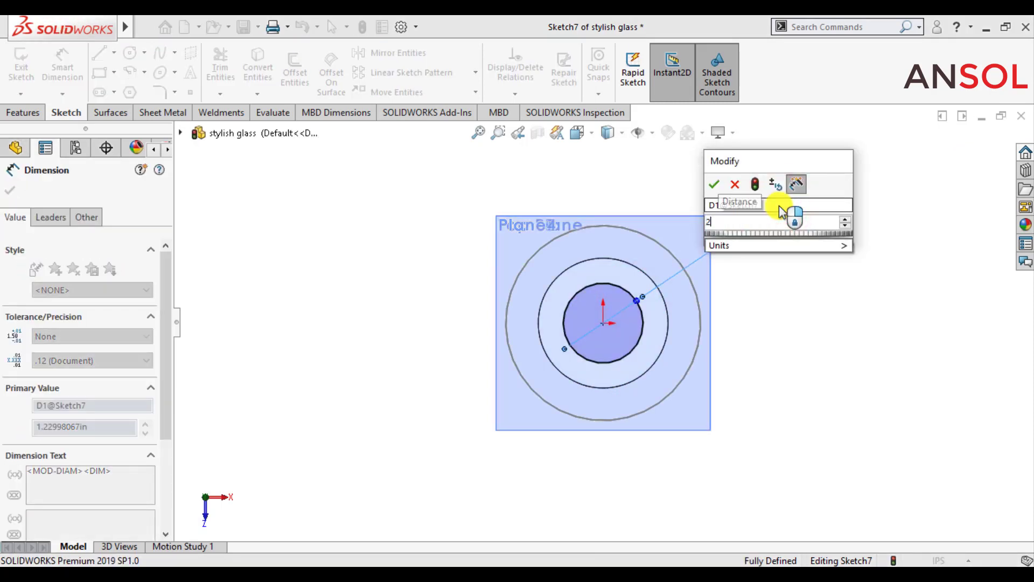
key(Return)
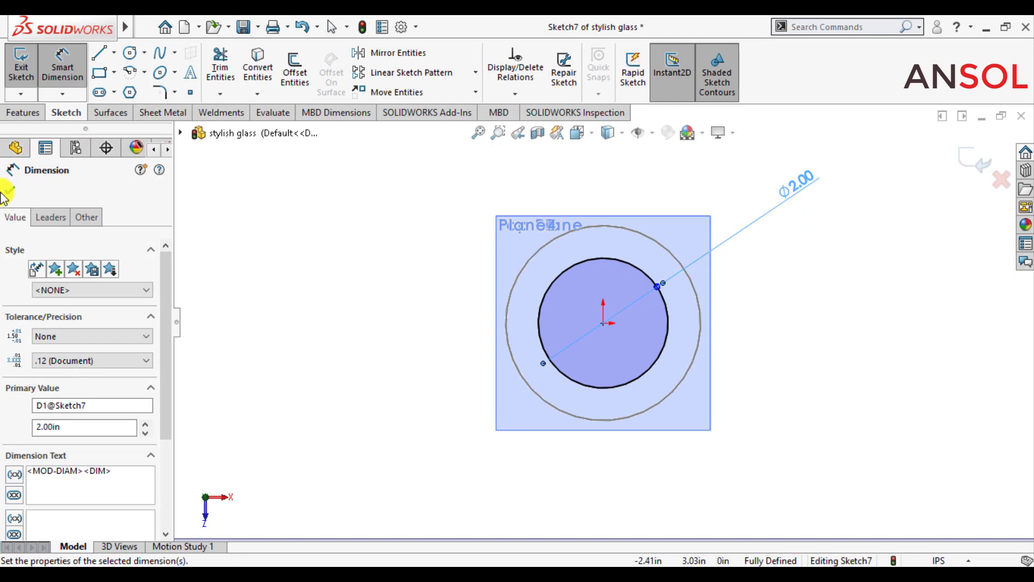
click(8, 191)
right_click(338, 303)
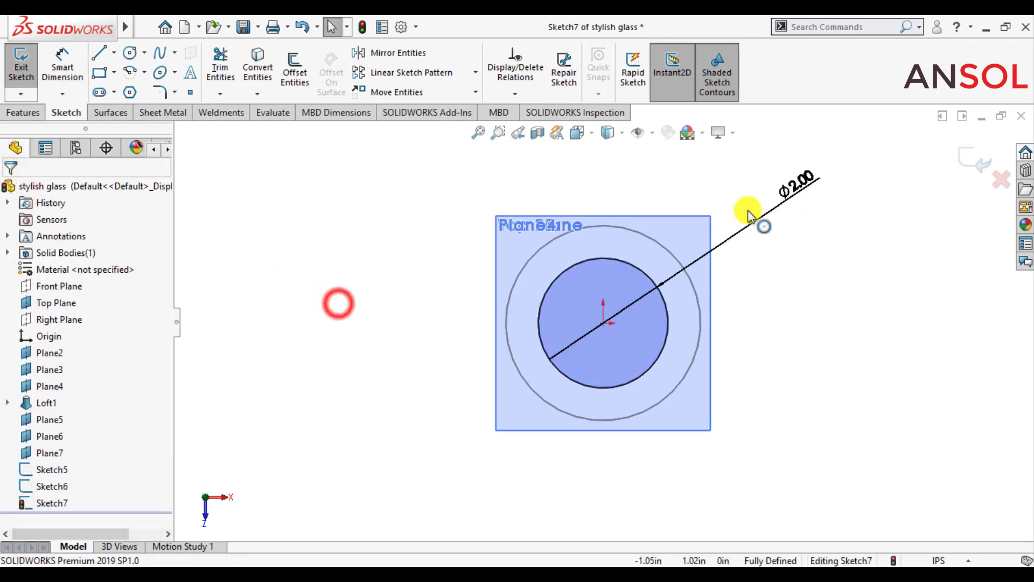
click(984, 166)
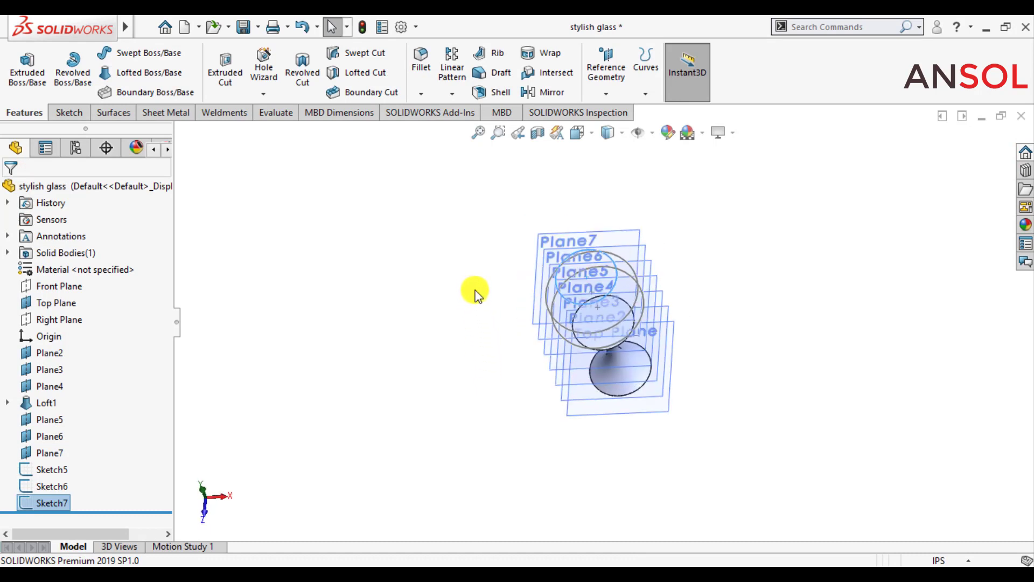
- Hide all reference planes through Hide/Show Items and orbit to a clearer angle
click(652, 132)
click(447, 238)
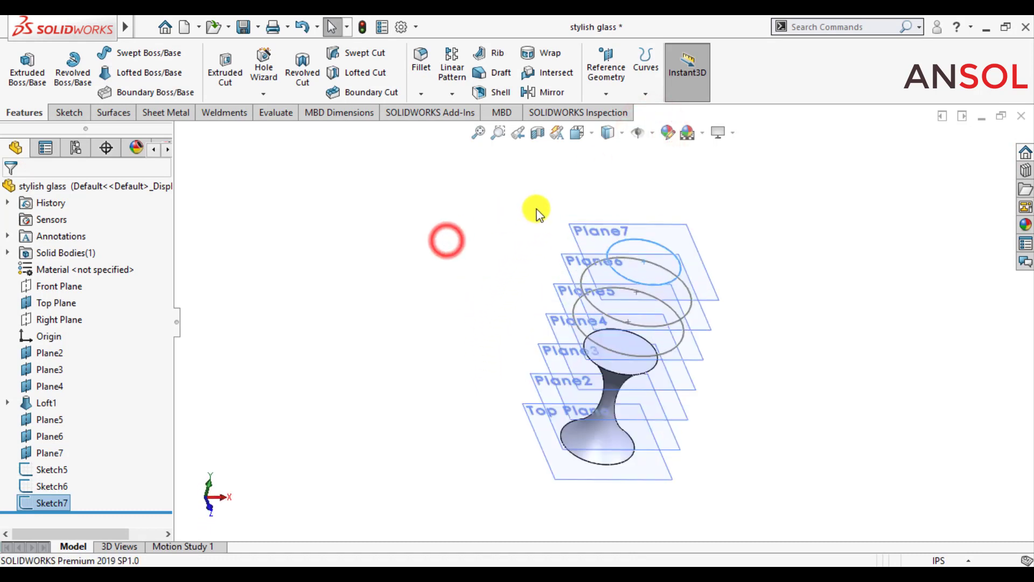
click(652, 134)
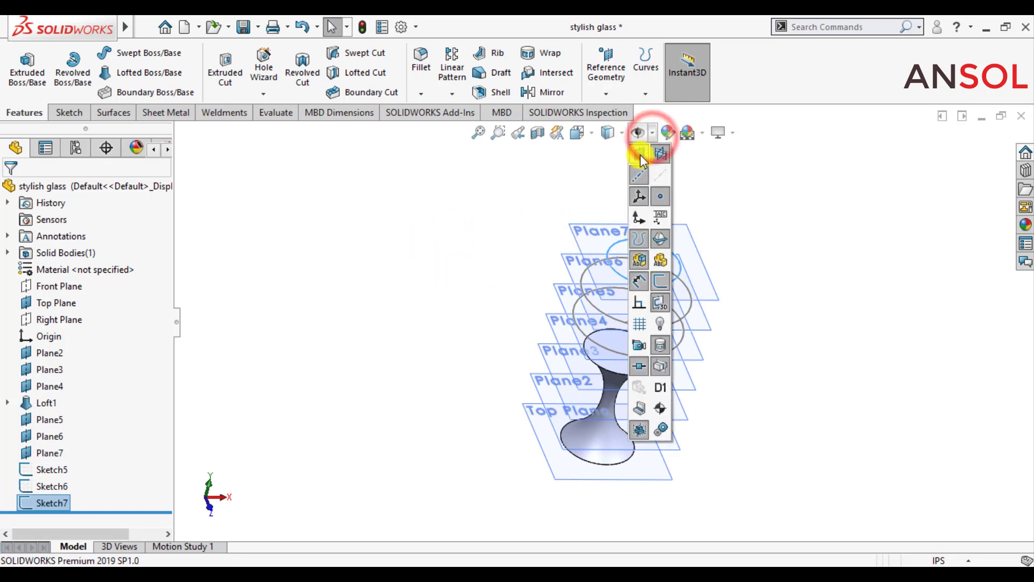
click(639, 154)
middle_drag(500, 246, 759, 328)
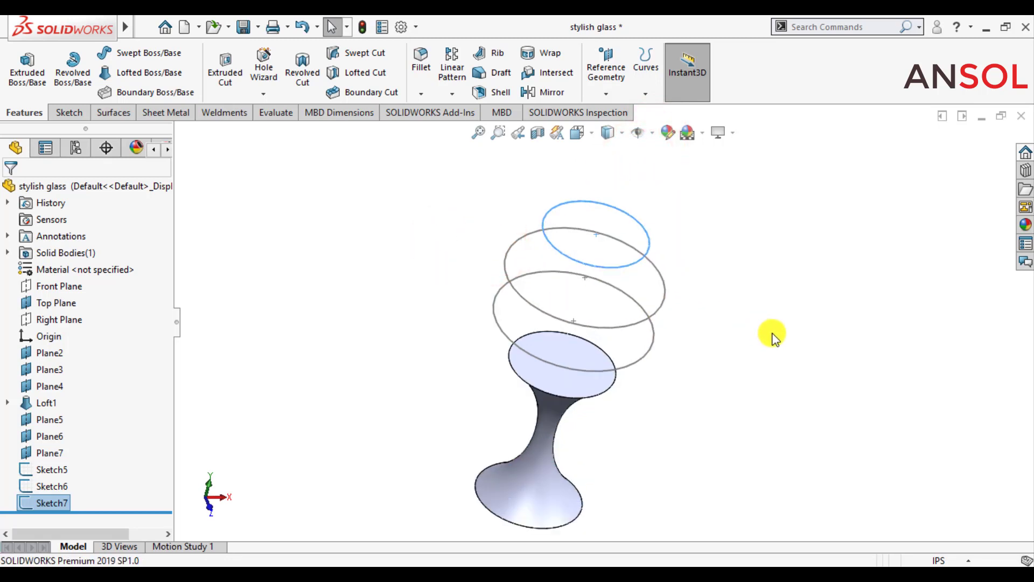
click(772, 333)
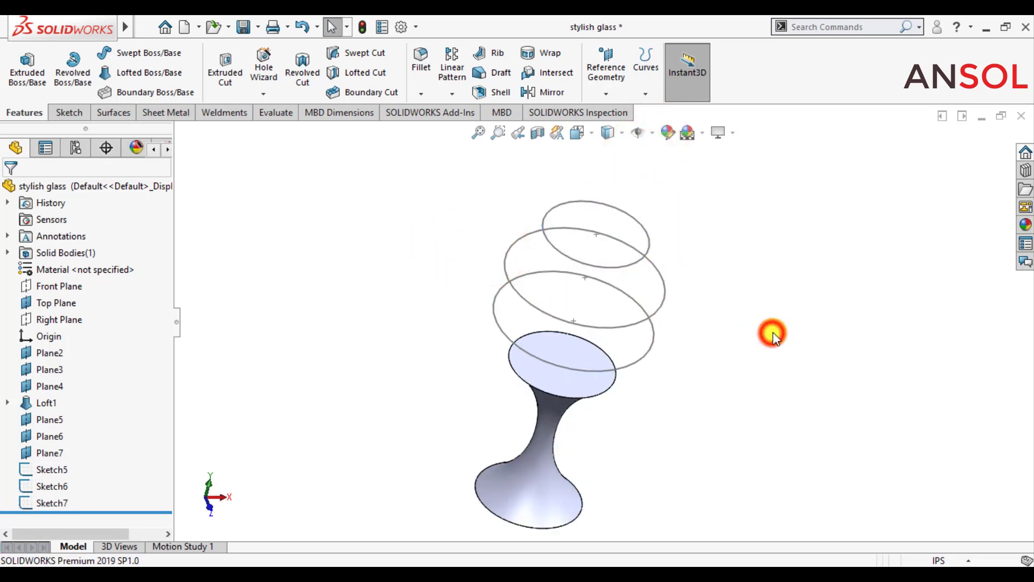
- Show Sketch4, the stem's top ellipse, from under Loft1
click(7, 403)
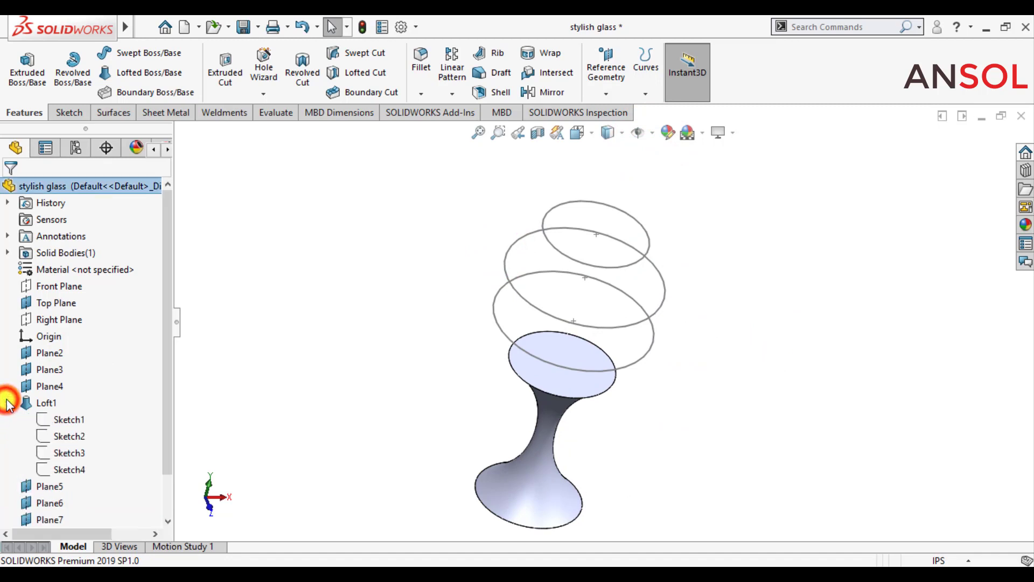
click(55, 470)
click(64, 442)
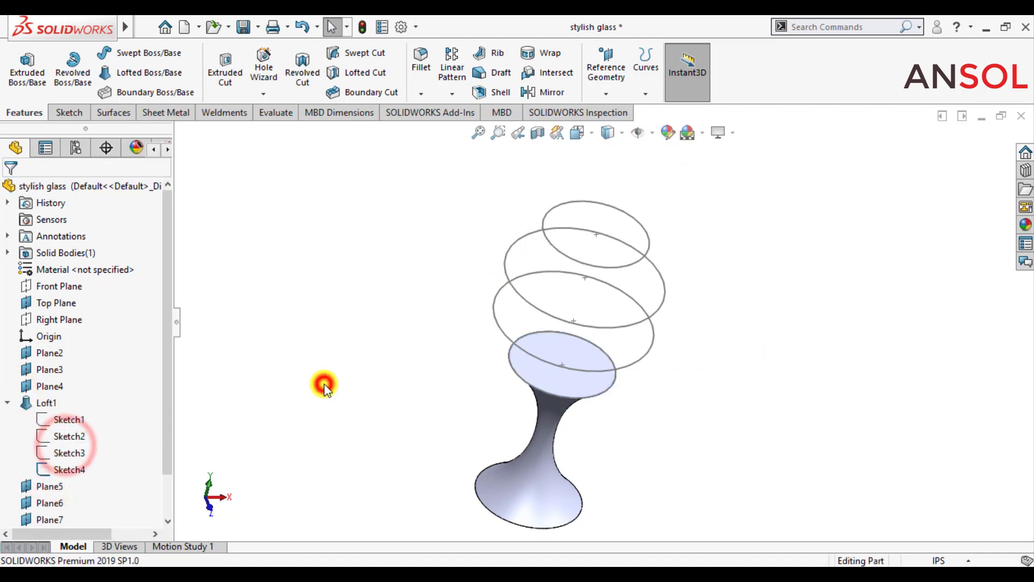
click(8, 403)
click(8, 403)
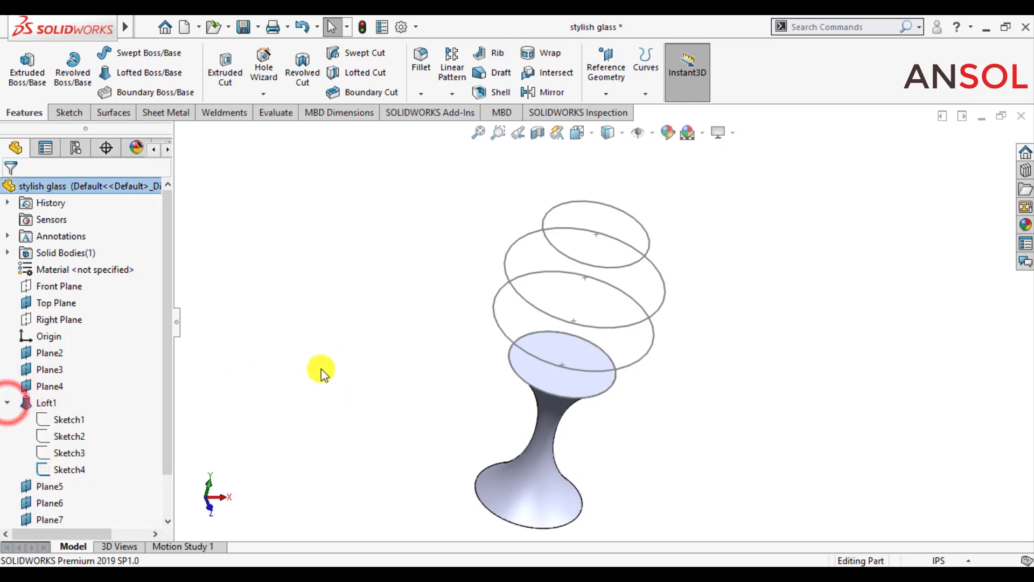
click(356, 370)
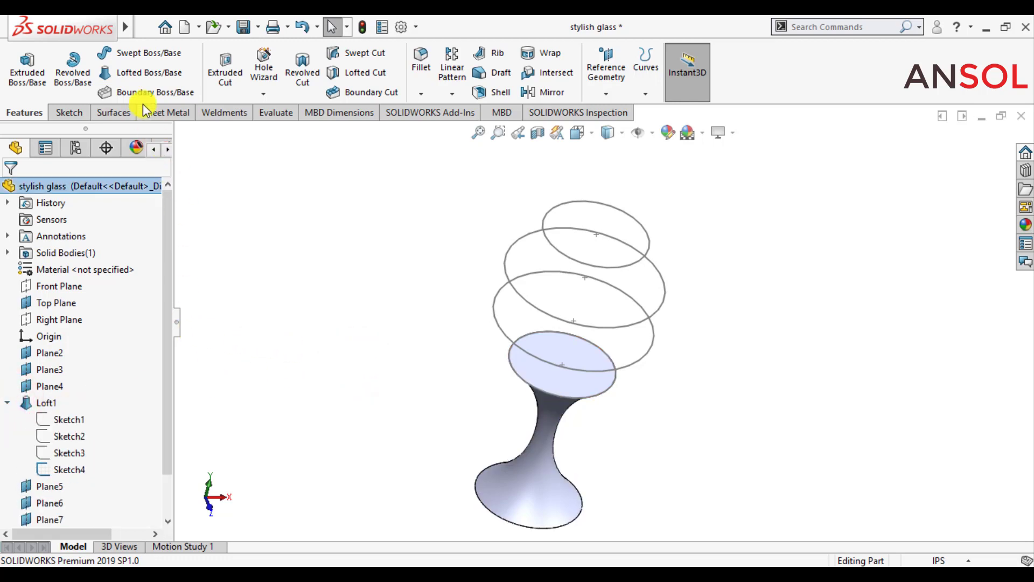
- Start a loft with Sketch4, Sketch5, Sketch6 and Sketch7 as profiles
click(140, 72)
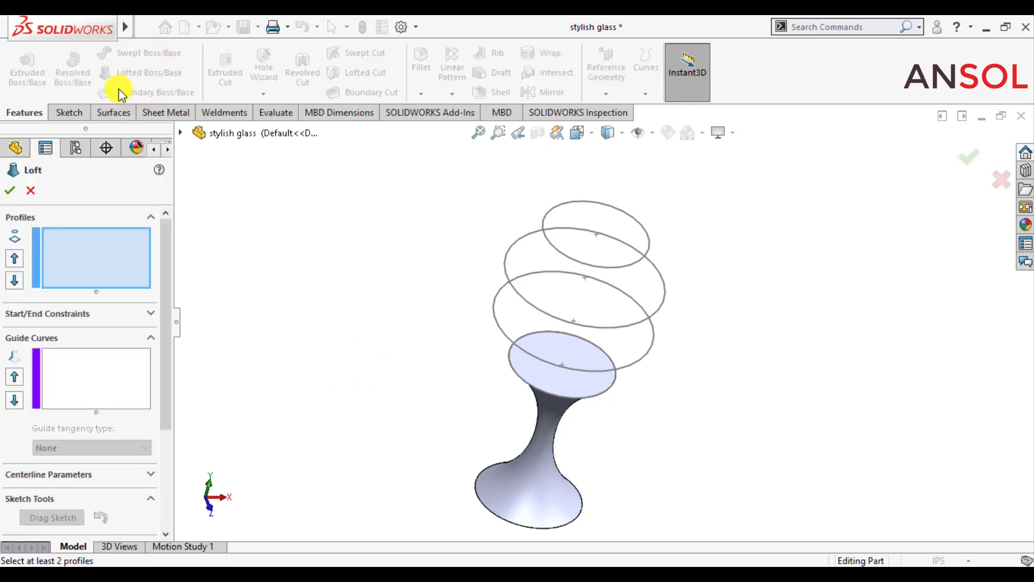
click(516, 376)
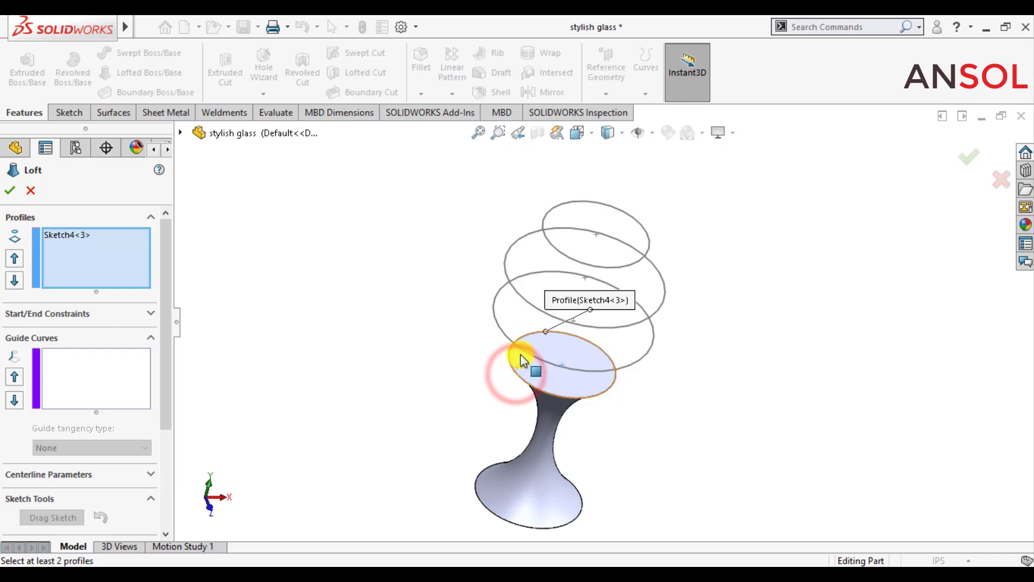
click(521, 352)
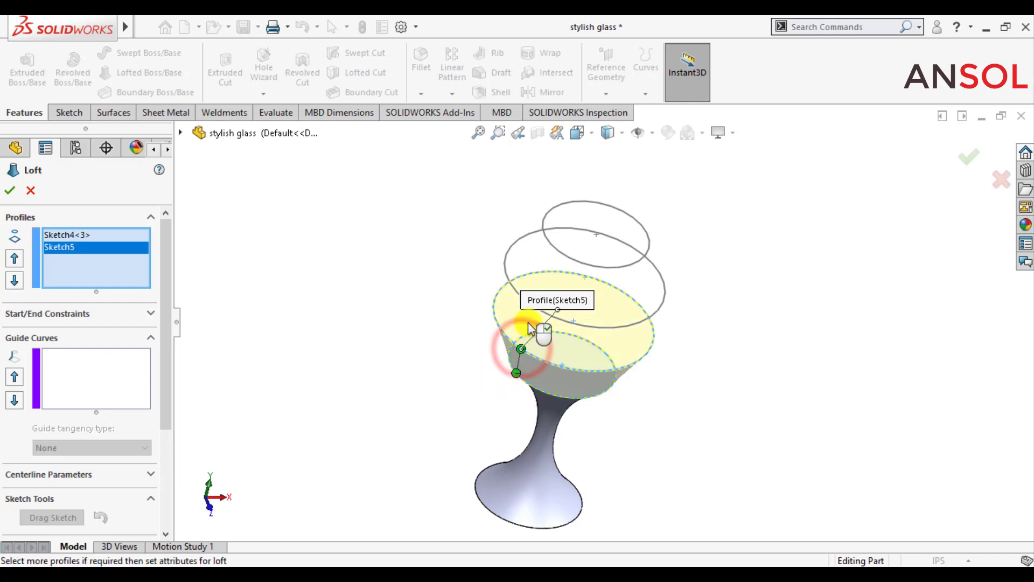
click(545, 318)
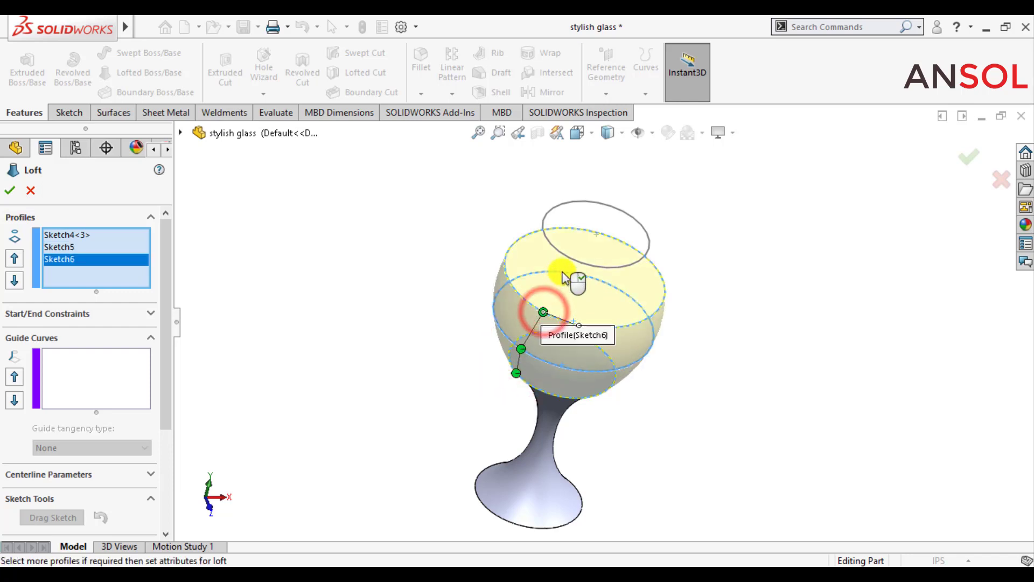
click(568, 260)
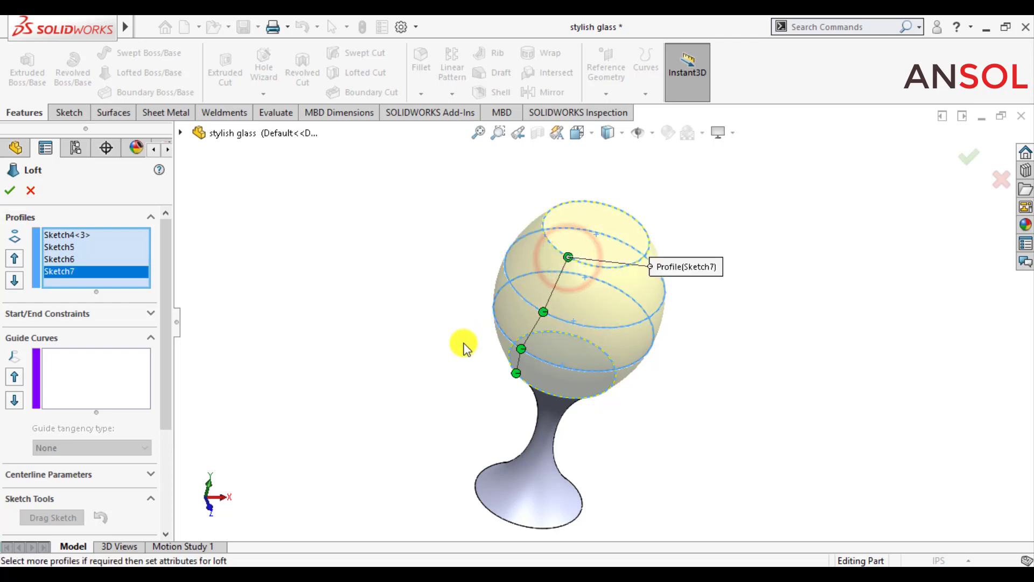
- Drag the loft connector points so they line up straight without twist
middle_drag(462, 341, 511, 297)
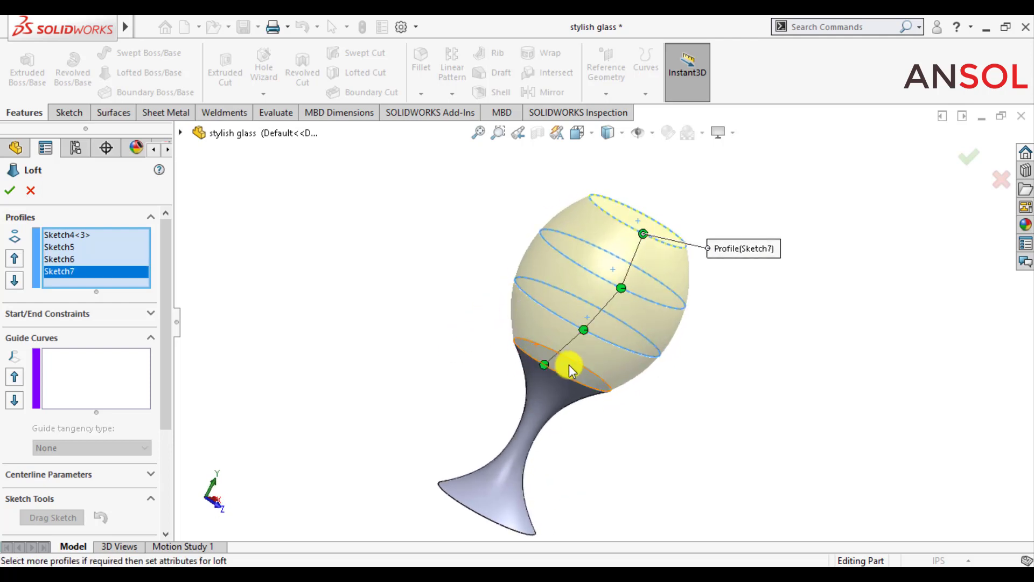
drag(587, 330, 601, 338)
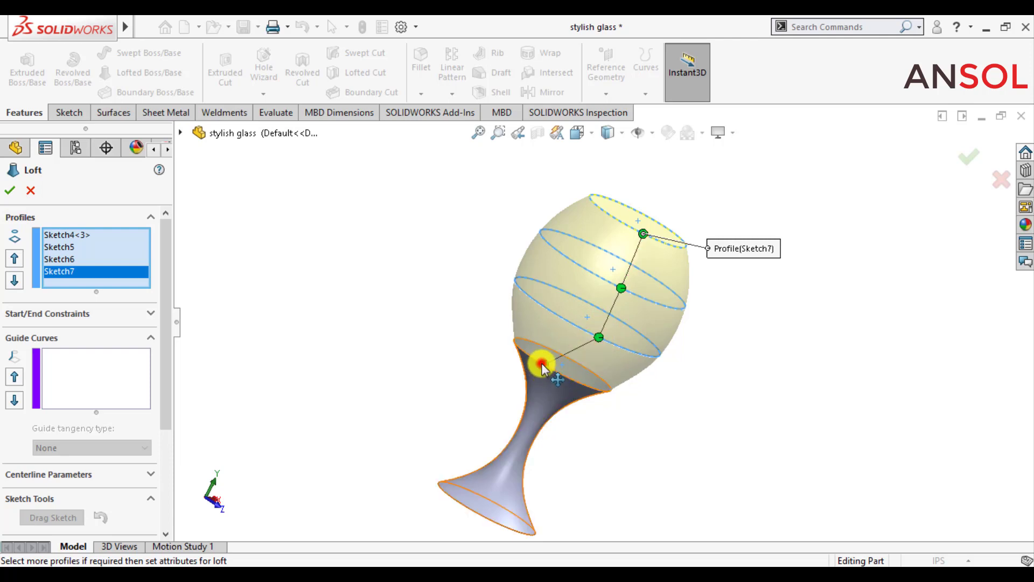
drag(541, 363, 574, 376)
mouse_move(531, 396)
middle_down()
mouse_move(421, 380)
mouse_move(366, 355)
mouse_move(459, 370)
mouse_move(469, 411)
mouse_move(427, 411)
mouse_move(429, 358)
mouse_move(449, 376)
mouse_move(439, 403)
middle_up()
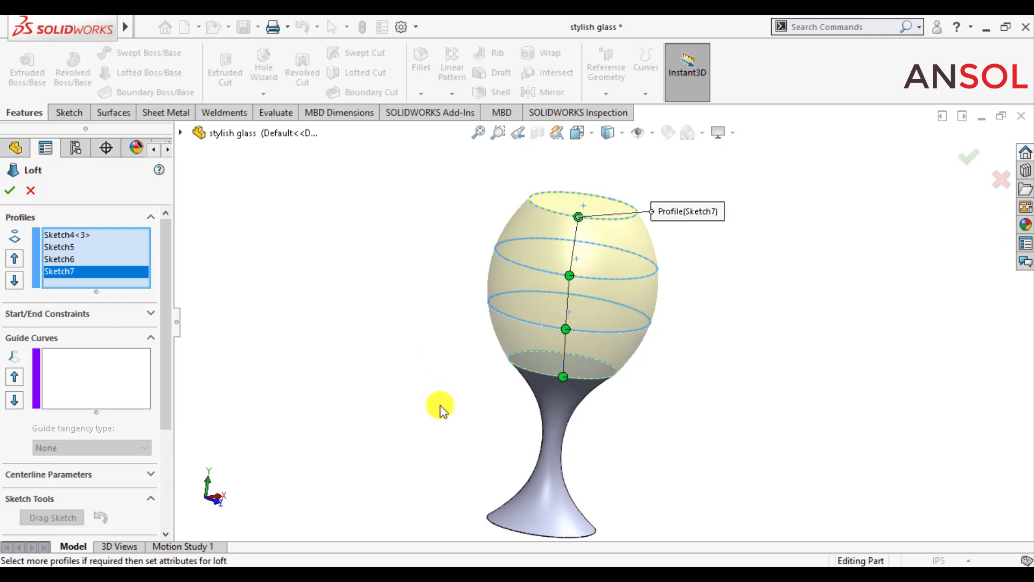
drag(169, 386, 165, 487)
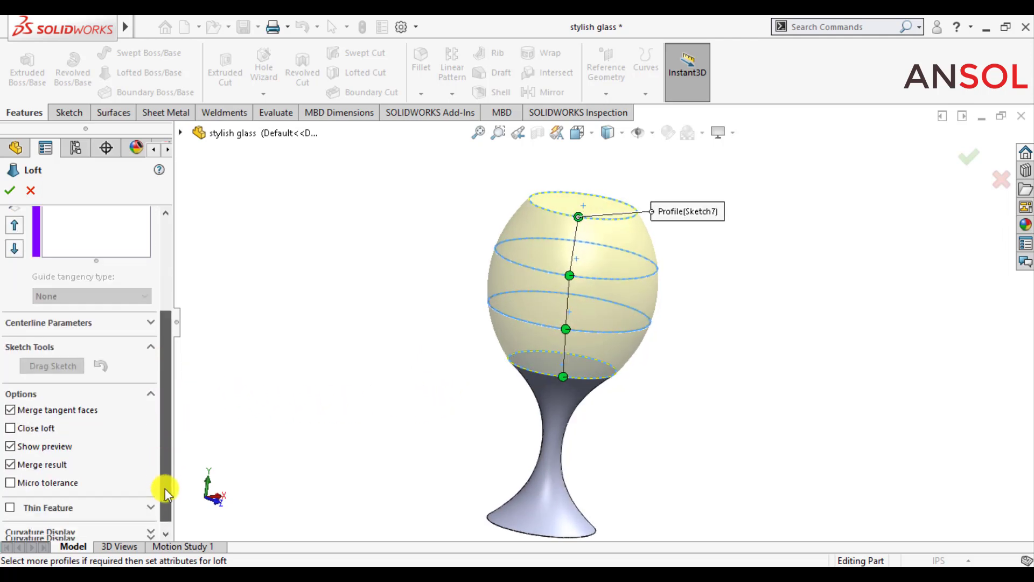
- Make the cup loft a one-direction thin feature 0.10 in thick and accept it
click(10, 504)
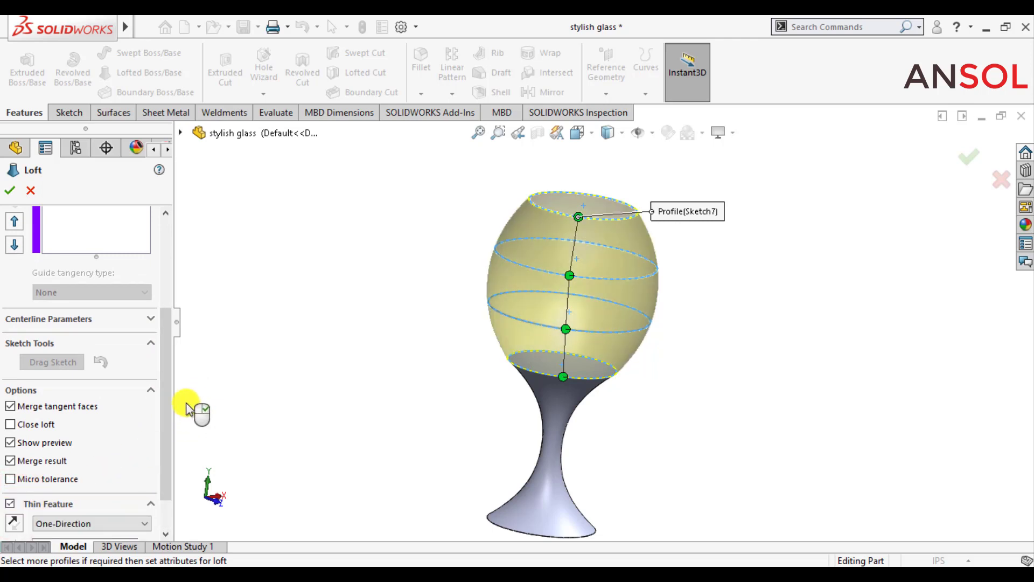
drag(167, 412, 163, 441)
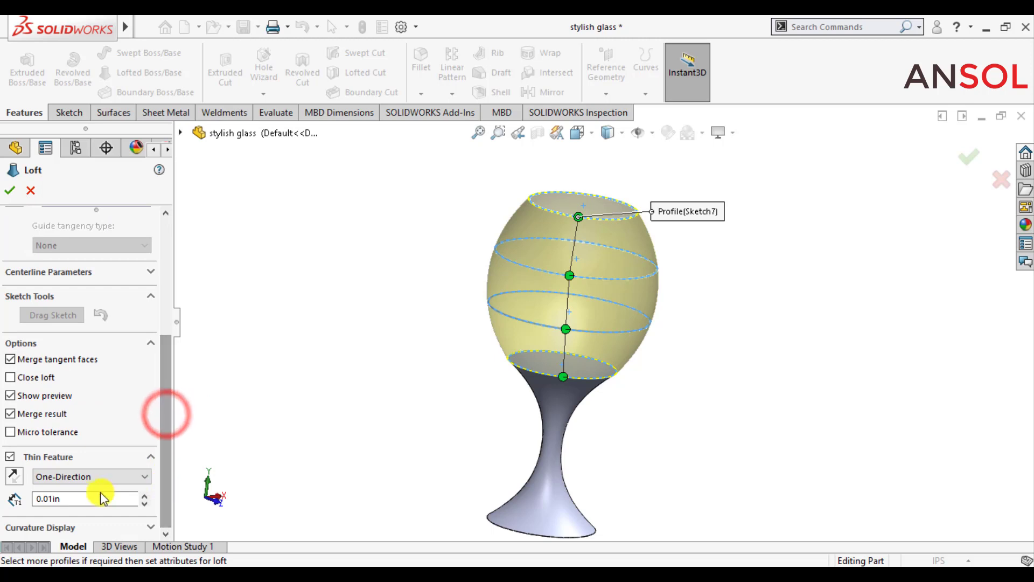
click(86, 494)
text(0.1)
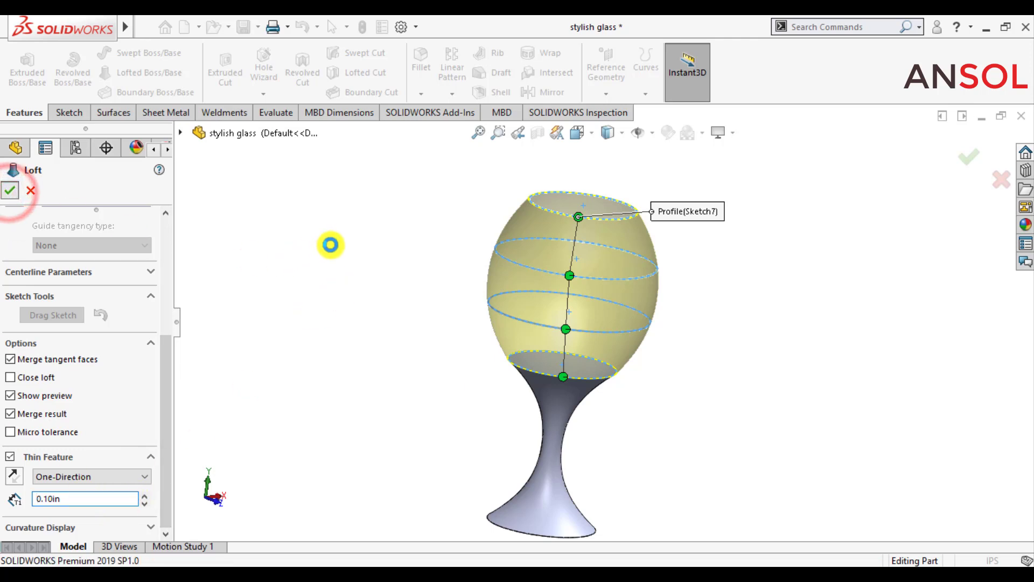
right_click(330, 243)
- Edit Loft-Thin1 and reverse the side the 0.10 in wall is built on
middle_drag(469, 385, 536, 323)
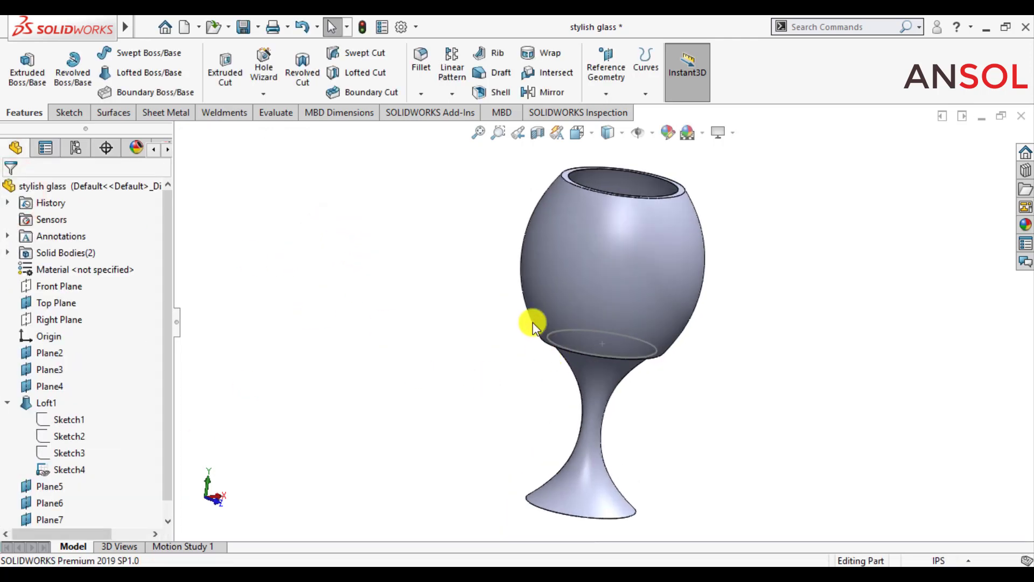
scroll(513, 234, down, 2)
scroll(534, 339, down, 3)
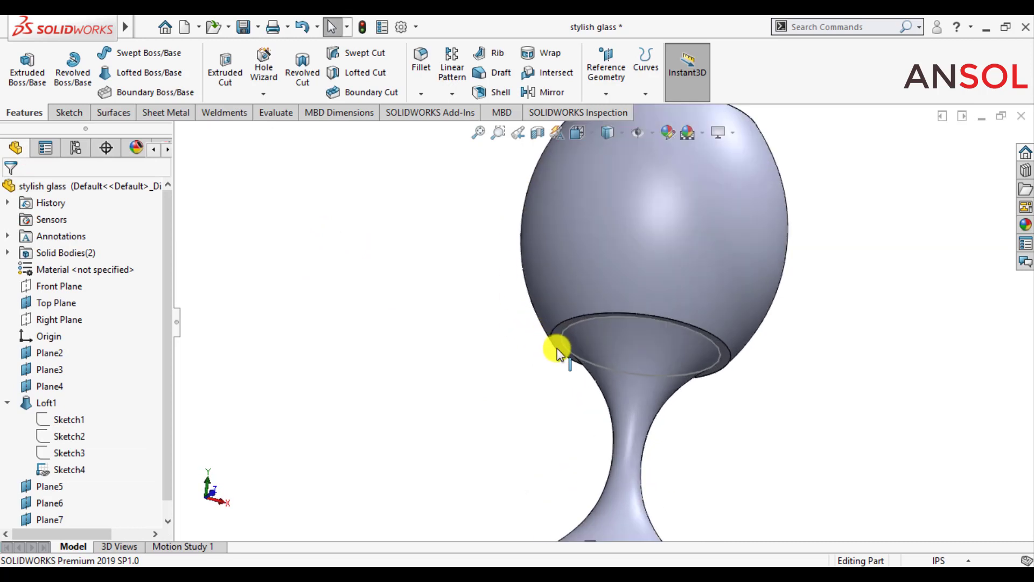
scroll(26, 521, down, 1)
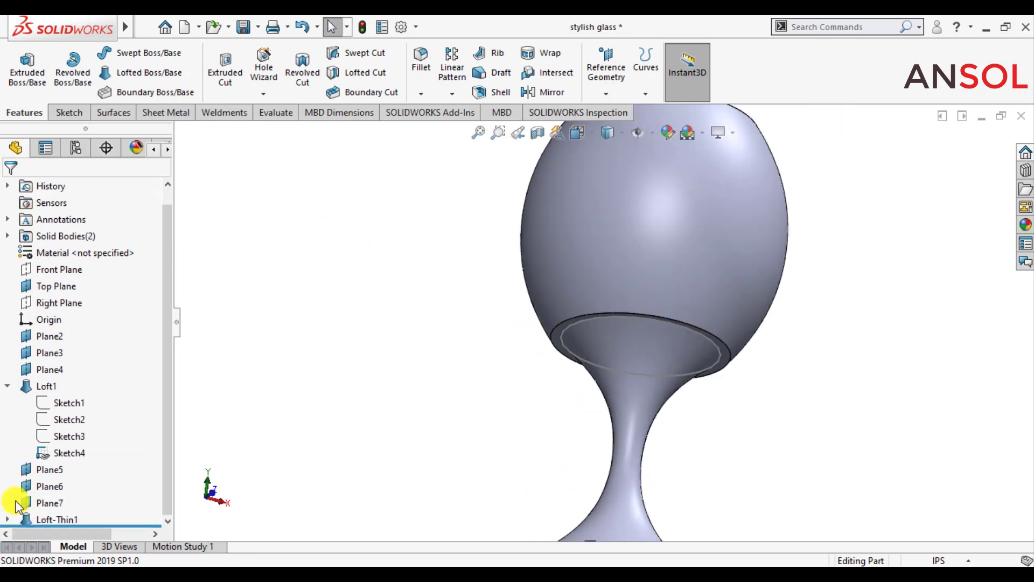
click(46, 519)
click(60, 475)
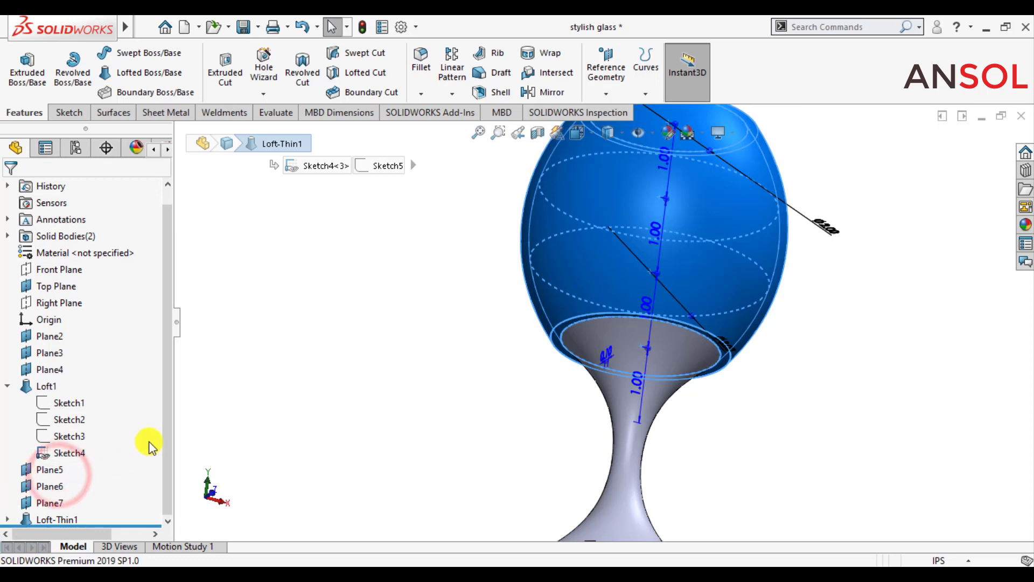
drag(166, 398, 166, 518)
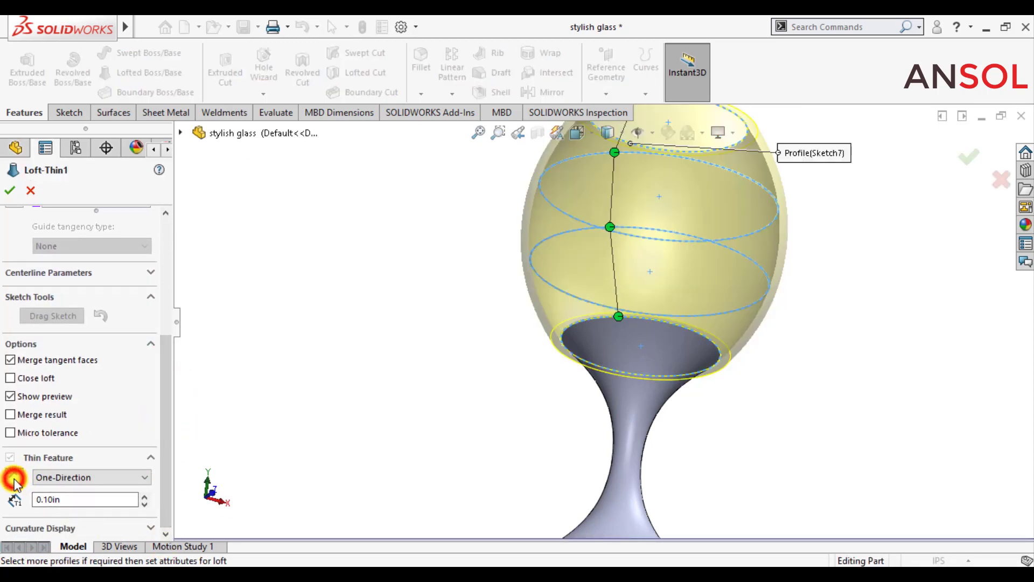
click(14, 480)
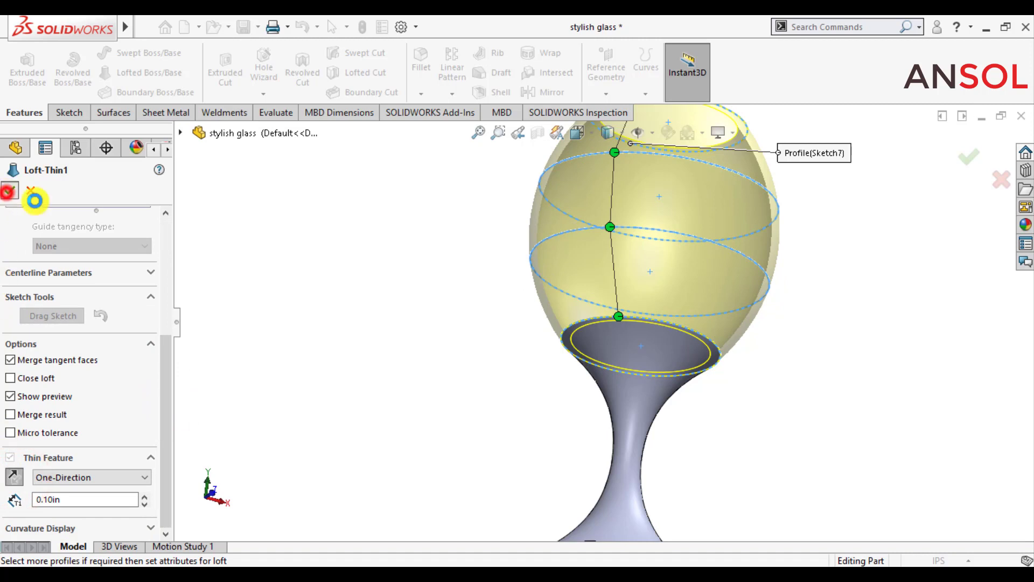
click(357, 298)
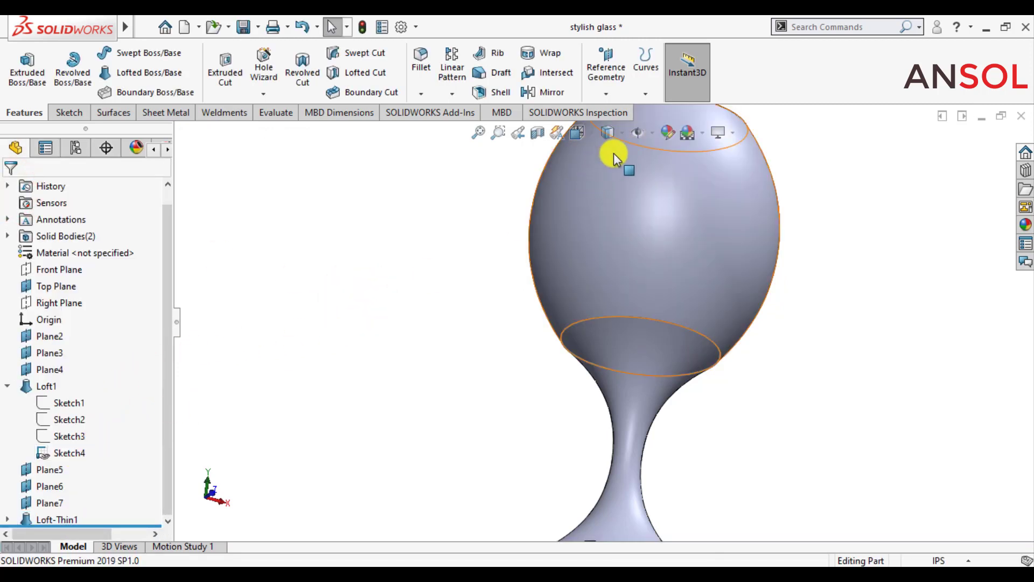
- Orbit and zoom to view the finished glass upright across its rim
click(636, 137)
scroll(502, 254, up, 3)
mouse_move(502, 253)
middle_down()
mouse_move(485, 300)
mouse_move(454, 276)
mouse_move(455, 228)
mouse_move(484, 439)
mouse_move(438, 374)
mouse_move(501, 325)
mouse_move(570, 330)
mouse_move(657, 316)
mouse_move(723, 370)
mouse_move(665, 300)
middle_up()
scroll(655, 284, down, 2)
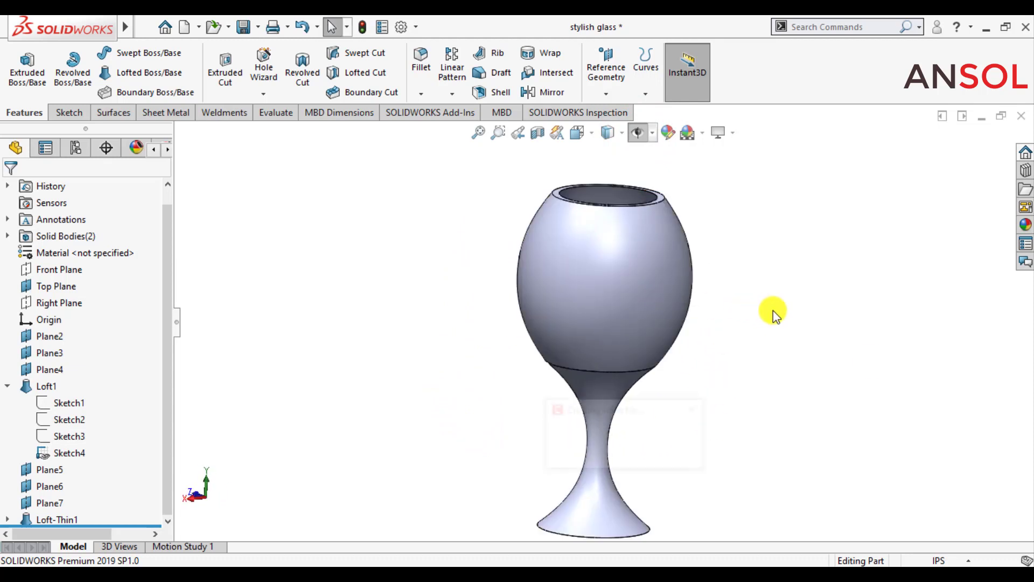
- Try the Gloss glass finishes: blue, mirror, reflective clear, green and blue
click(1024, 225)
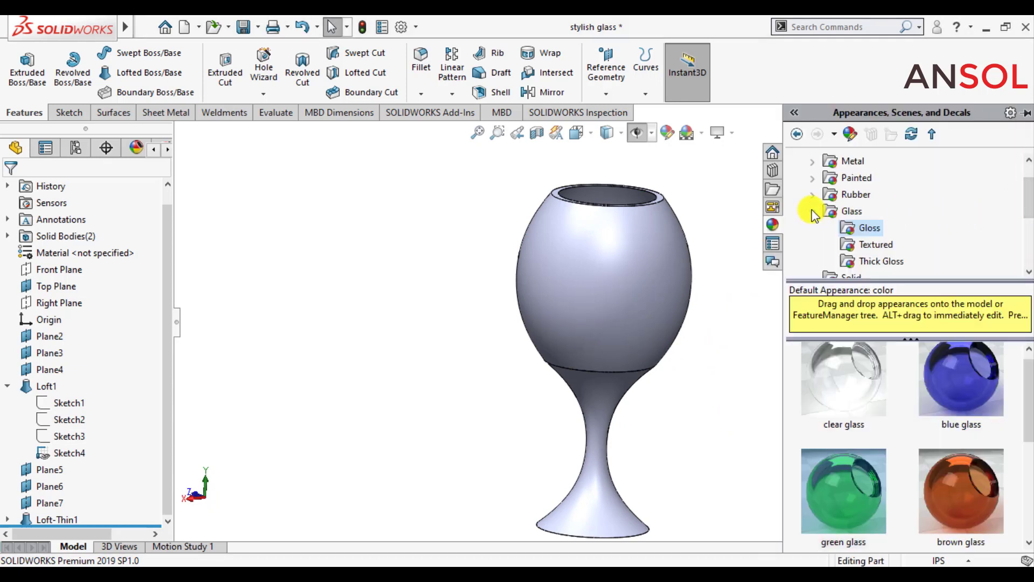
click(861, 392)
double_click(962, 396)
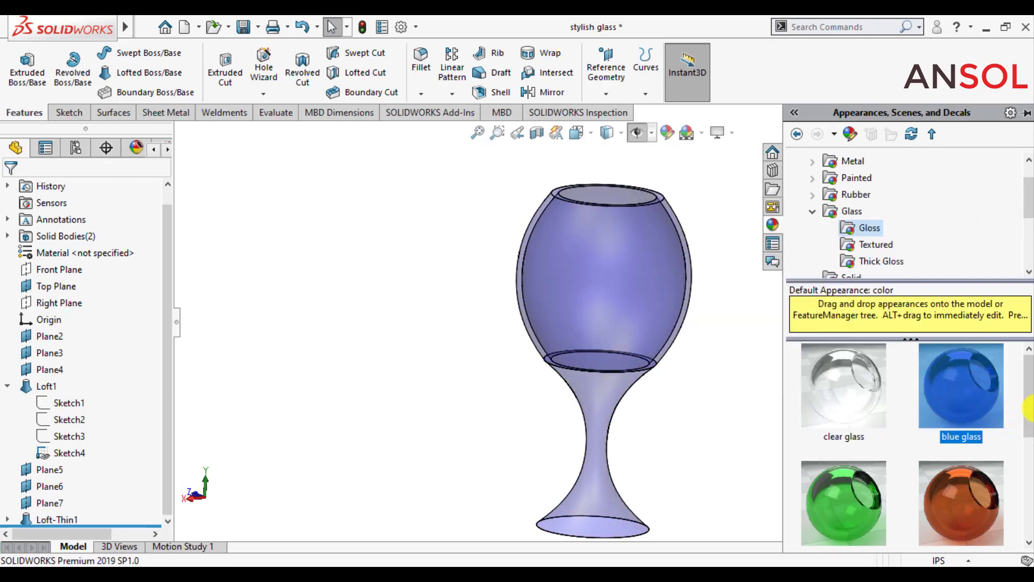
drag(1029, 404, 1029, 453)
double_click(840, 485)
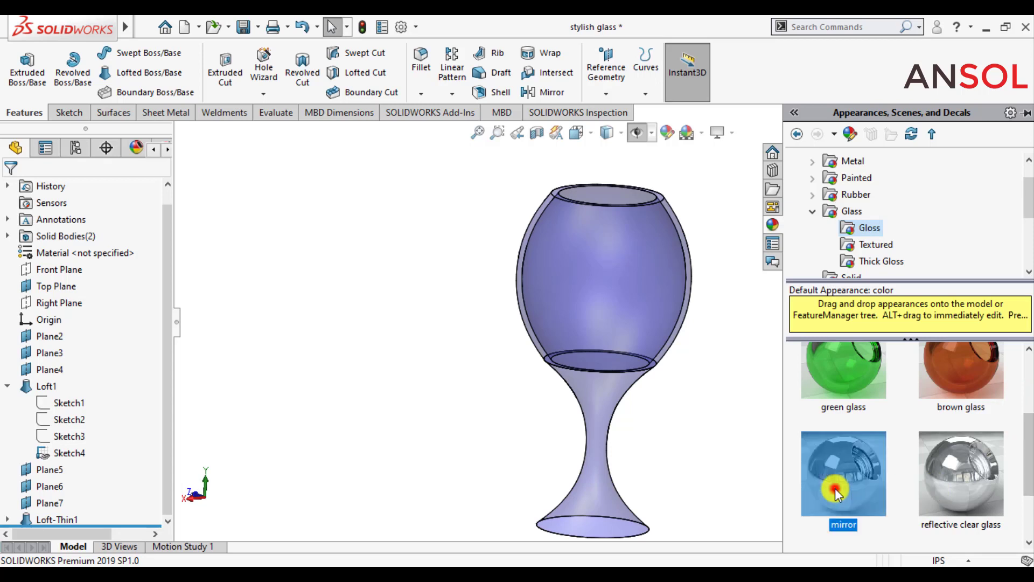
double_click(953, 492)
mouse_move(961, 473)
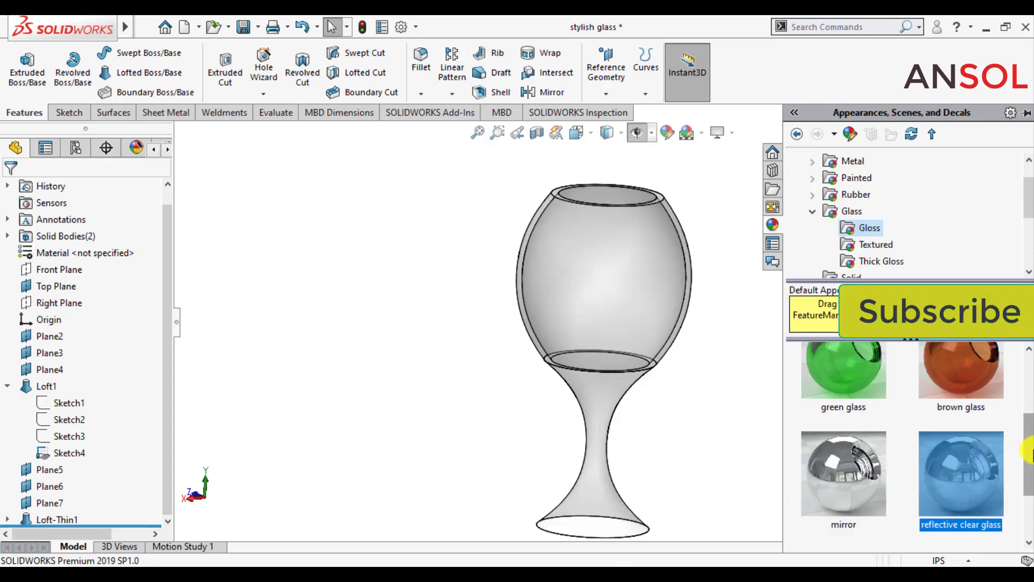
scroll(1020, 449, down, 3)
scroll(1020, 453, down, 1)
double_click(961, 493)
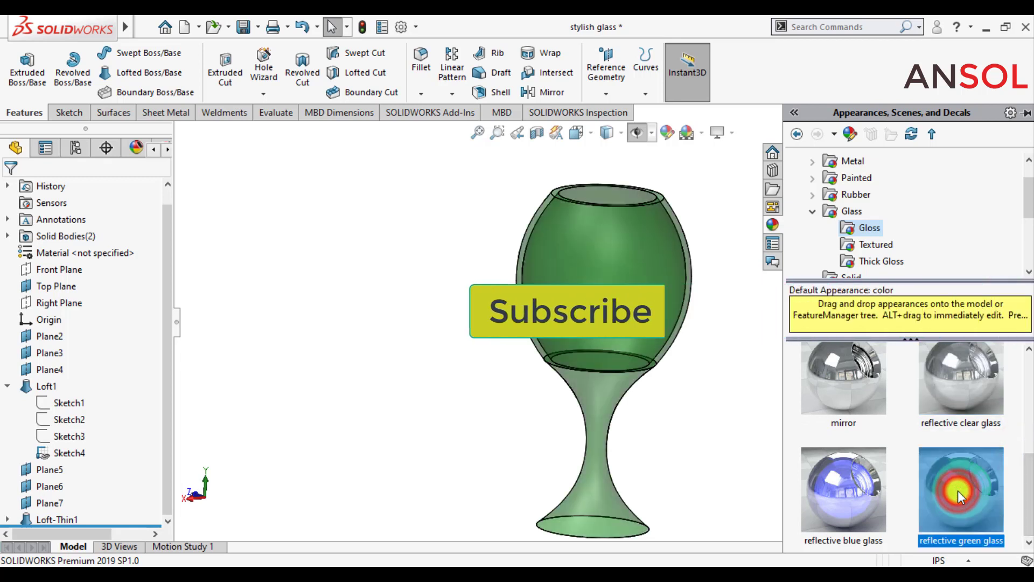
double_click(857, 503)
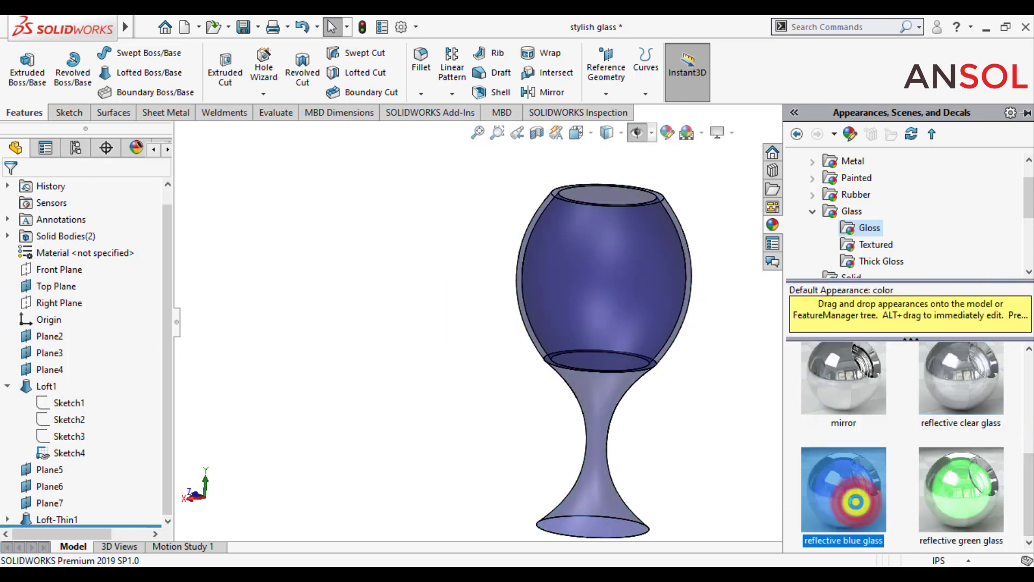
- Try the Textured glass finishes: frosted, glass frosted 01 and glass fiber
click(850, 246)
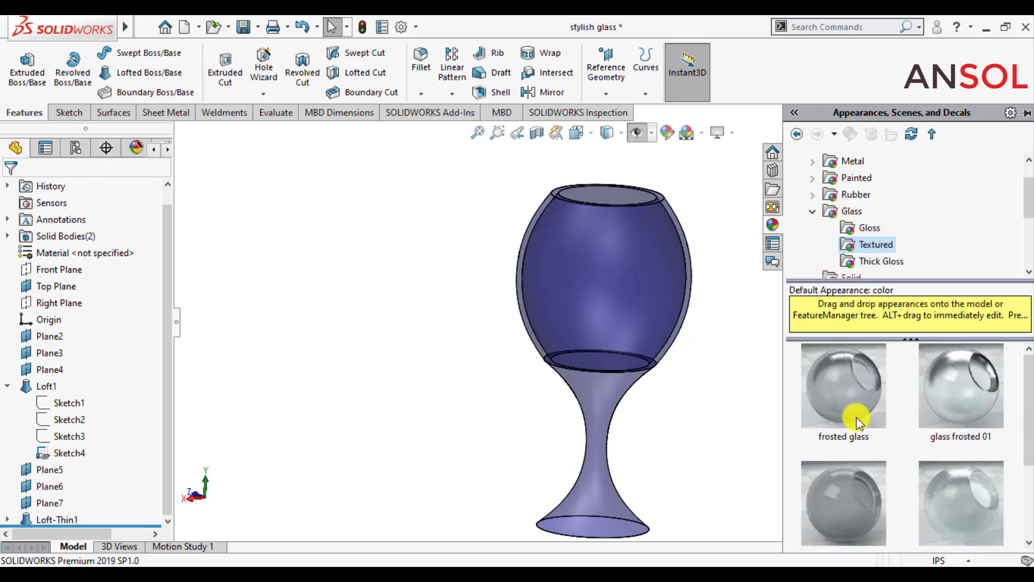
double_click(857, 423)
click(958, 400)
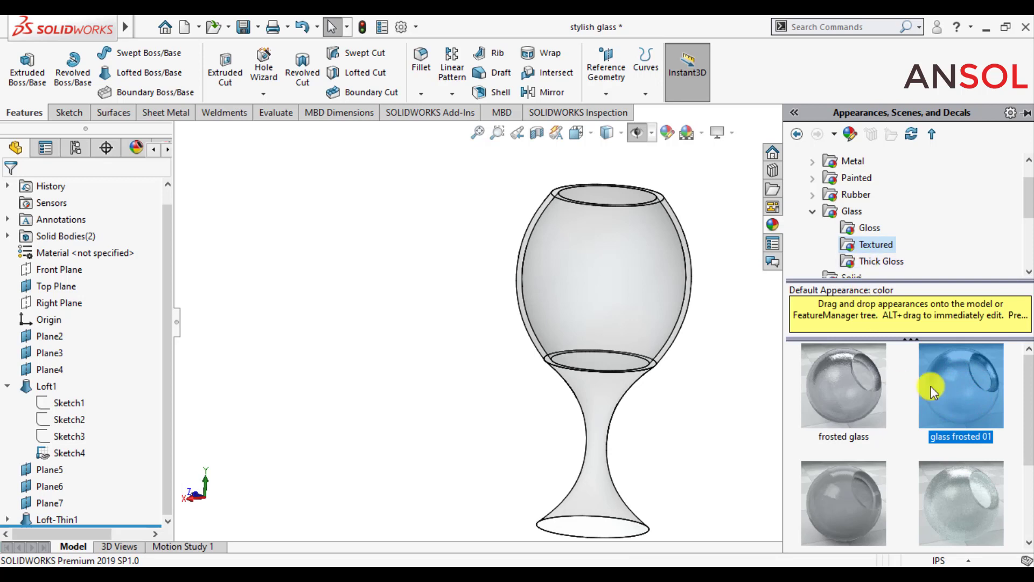
scroll(1028, 415, down, 2)
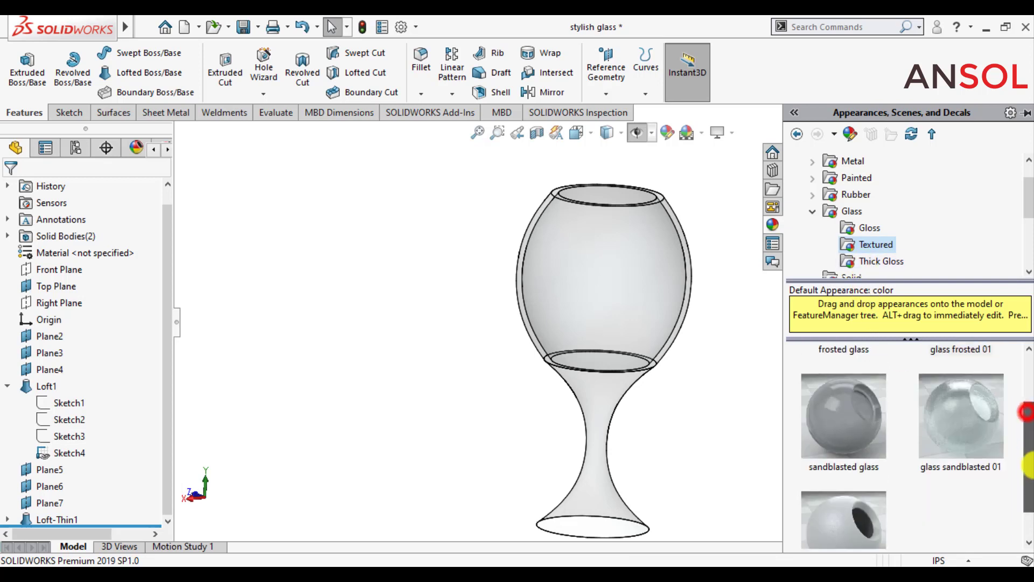
double_click(853, 505)
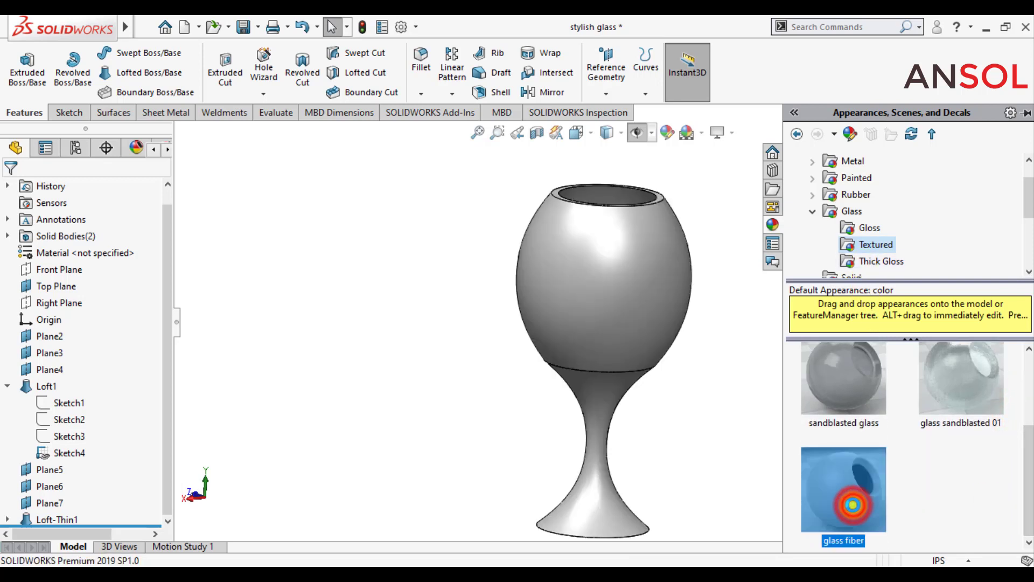
- Settle on blue thick glass after trying green and brown thick glass
click(856, 262)
double_click(950, 405)
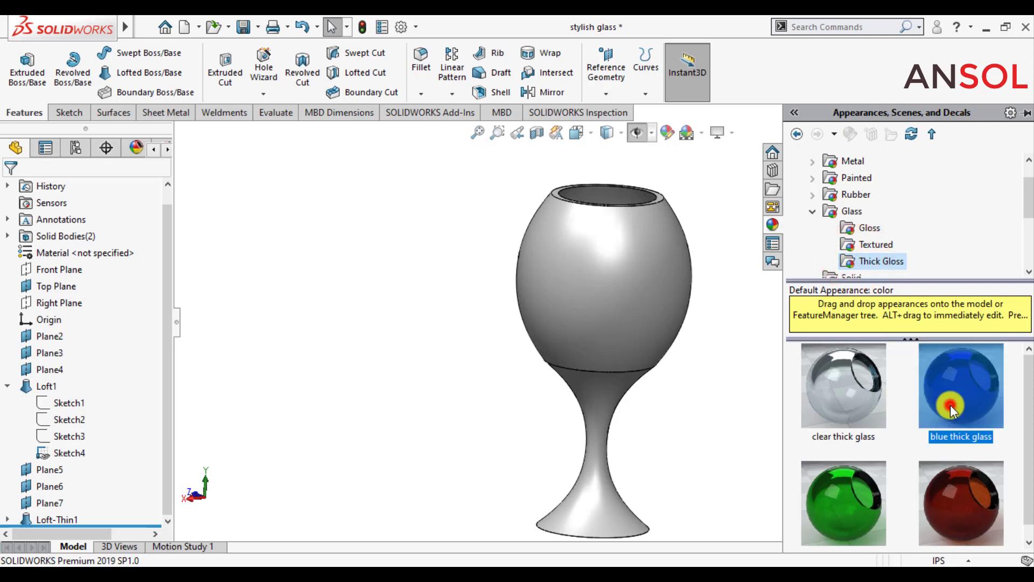
double_click(866, 510)
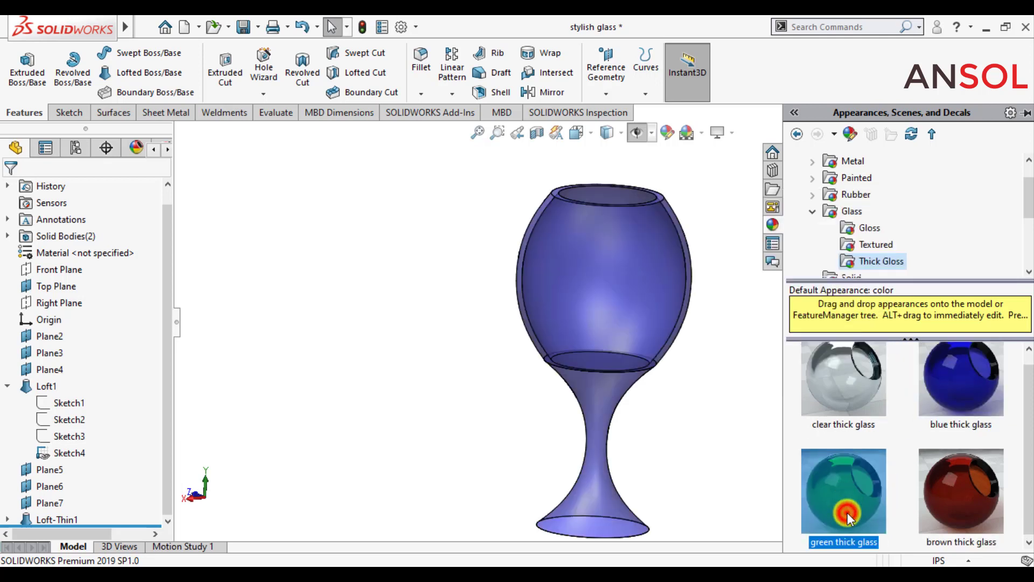
click(971, 506)
mouse_move(961, 490)
double_click(971, 506)
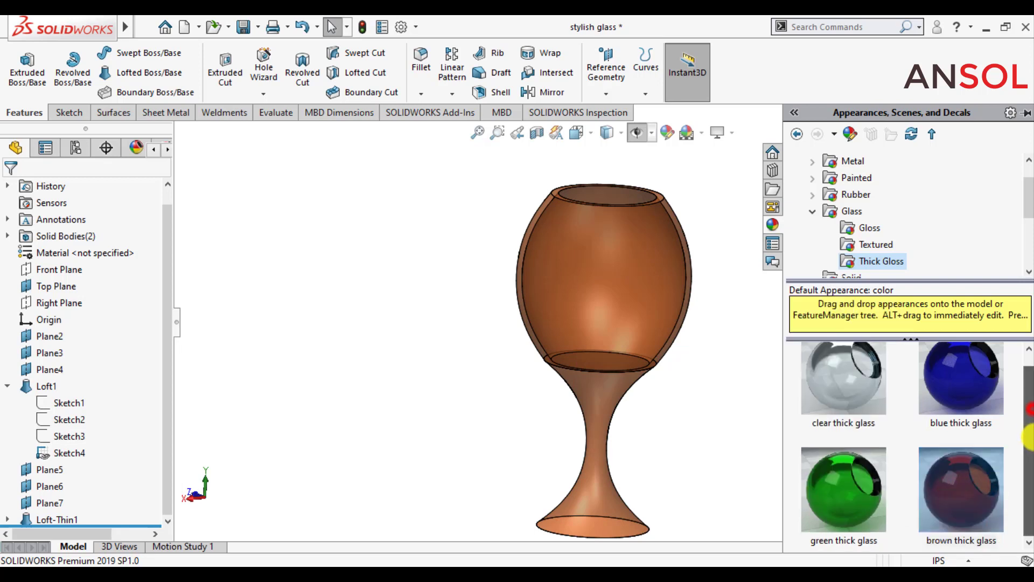
double_click(968, 361)
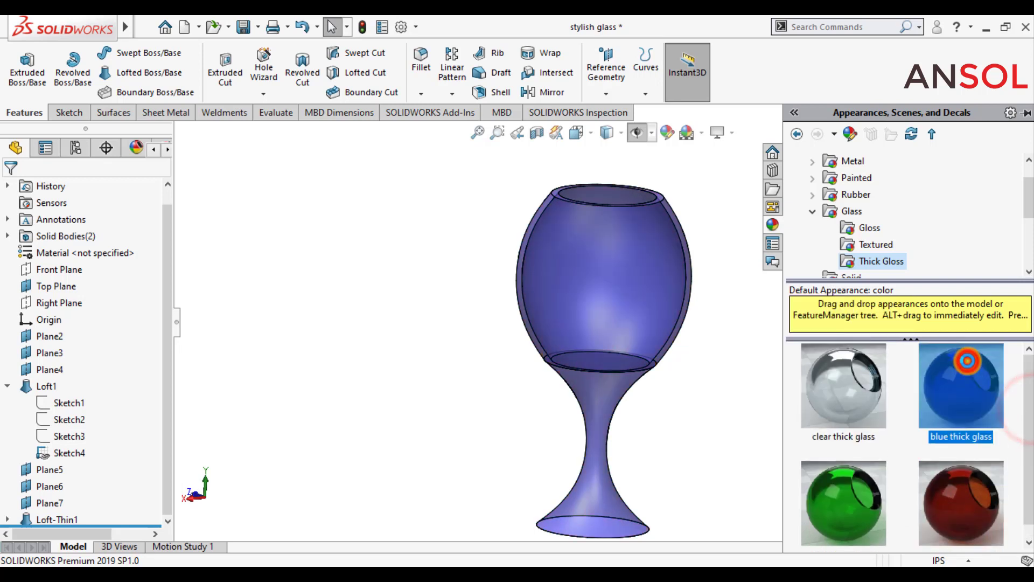
click(710, 453)
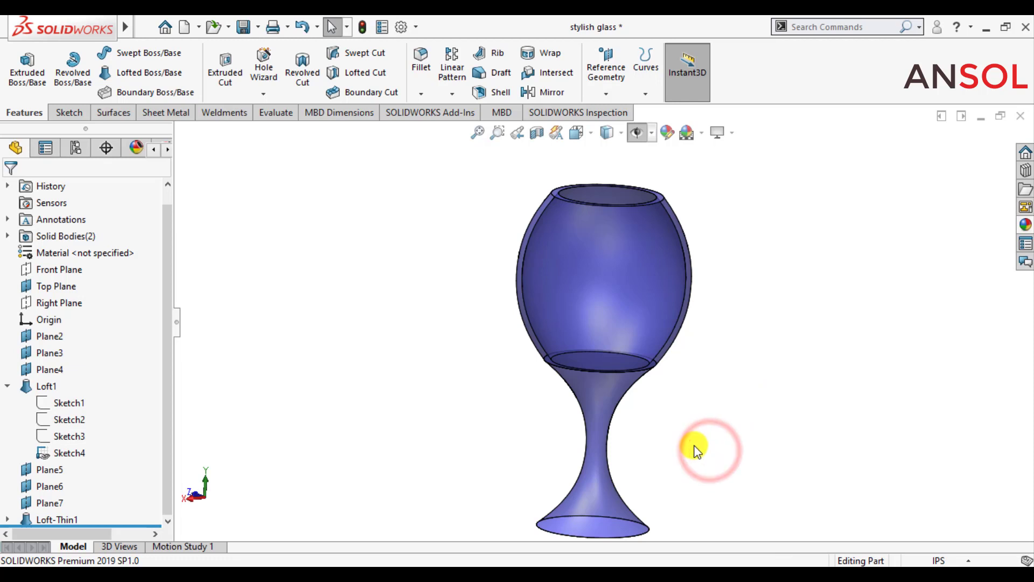
mouse_move(695, 442)
middle_down()
mouse_move(664, 381)
mouse_move(658, 307)
mouse_move(731, 278)
mouse_move(806, 279)
mouse_move(861, 312)
mouse_move(896, 369)
mouse_move(894, 436)
mouse_move(808, 446)
mouse_move(716, 414)
mouse_move(591, 445)
mouse_move(490, 416)
mouse_move(436, 369)
mouse_move(410, 328)
mouse_move(439, 307)
mouse_move(474, 309)
mouse_move(528, 281)
mouse_move(626, 261)
mouse_move(765, 298)
mouse_move(812, 332)
mouse_move(768, 297)
middle_up()
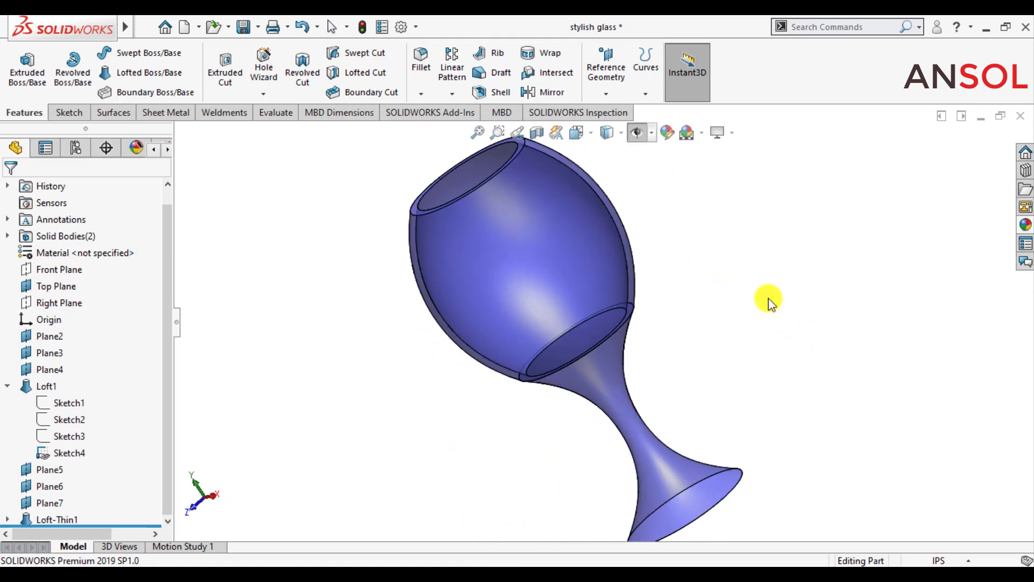
click(591, 132)
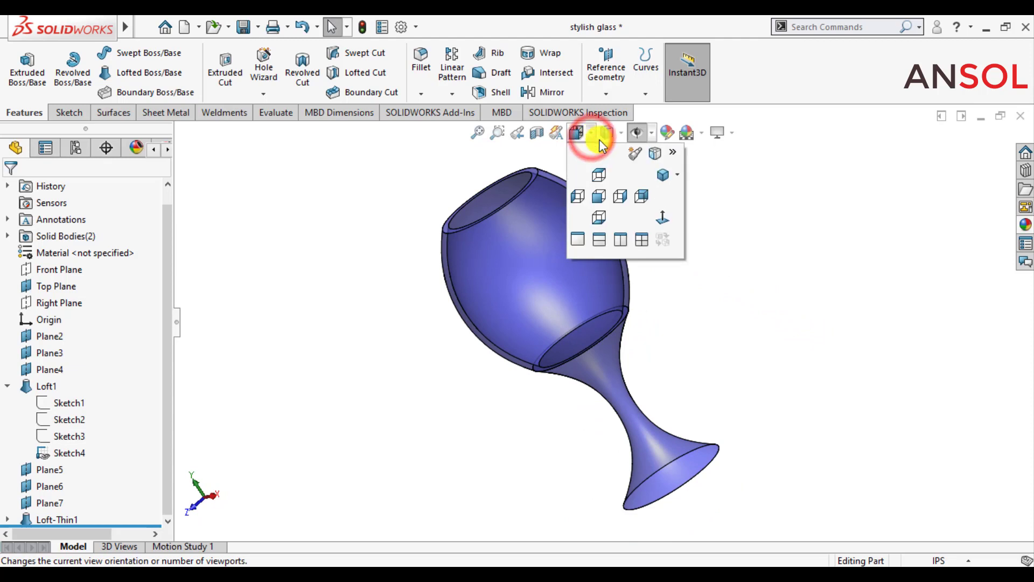
click(677, 173)
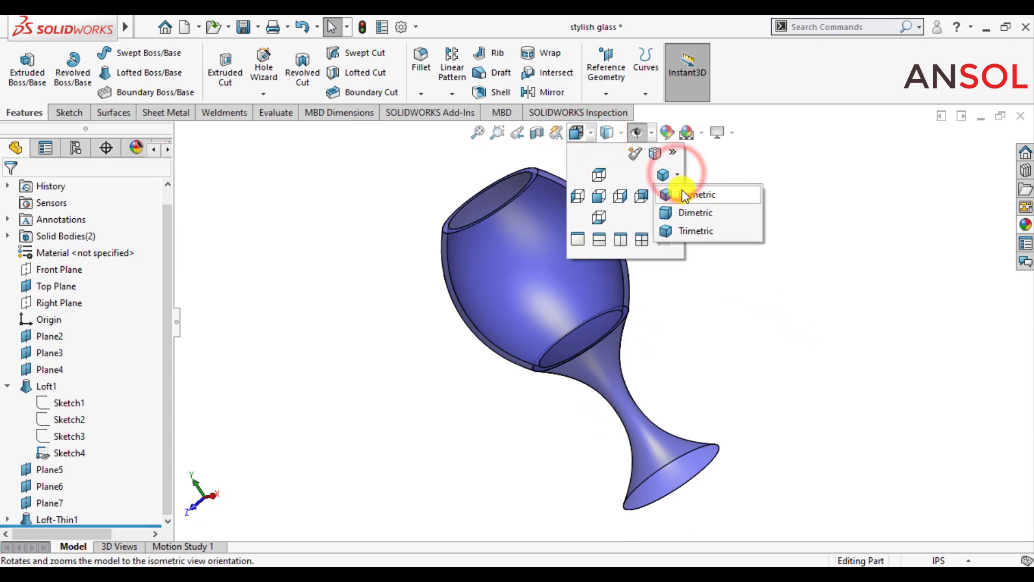
click(683, 192)
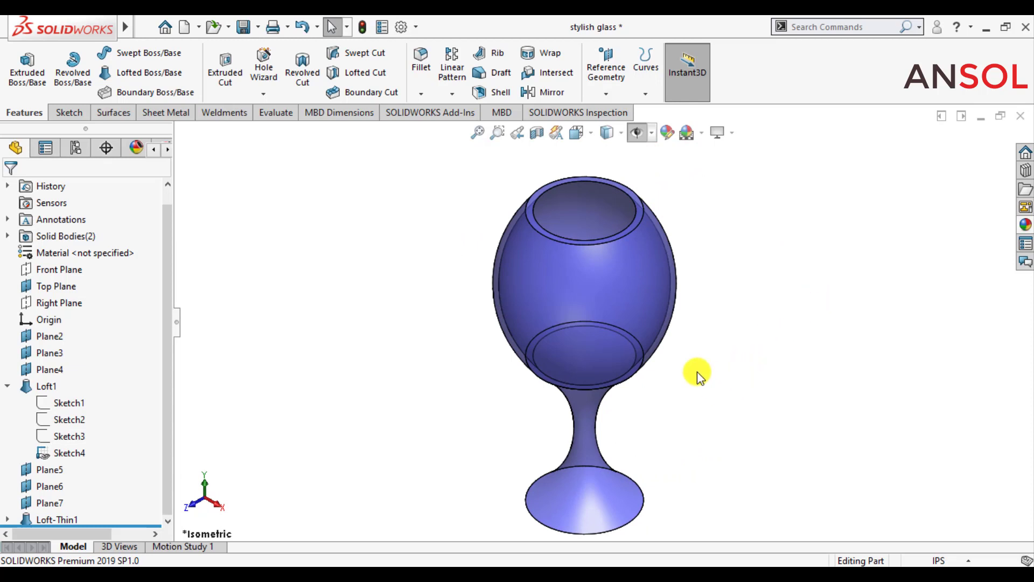
mouse_move(697, 376)
middle_down()
mouse_move(658, 319)
mouse_move(686, 319)
middle_up()
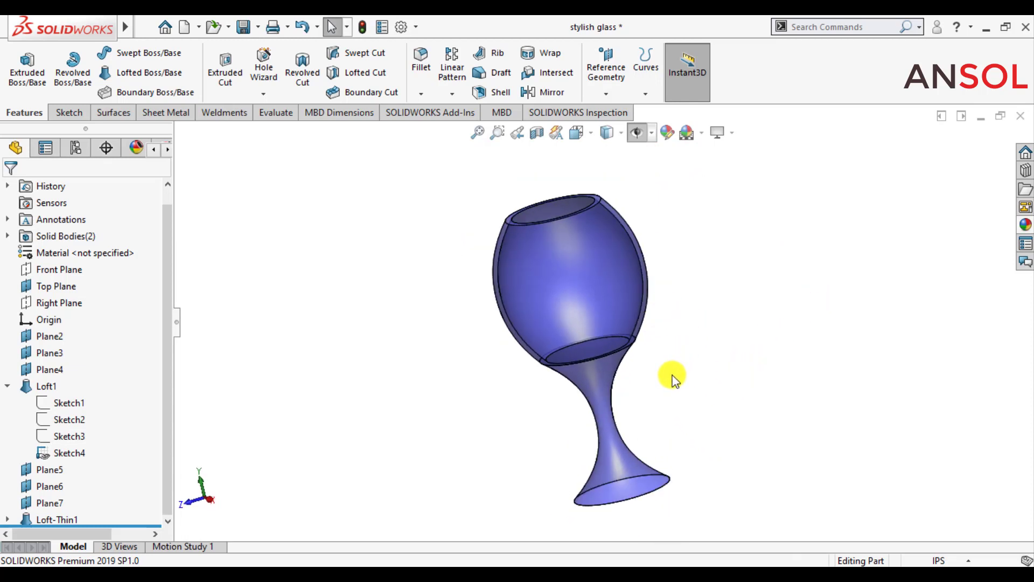
mouse_move(673, 377)
middle_down()
mouse_move(714, 389)
mouse_move(570, 369)
mouse_move(554, 397)
middle_up()
scroll(566, 365, down, 1)
scroll(536, 362, down, 3)
scroll(533, 305, up, 3)
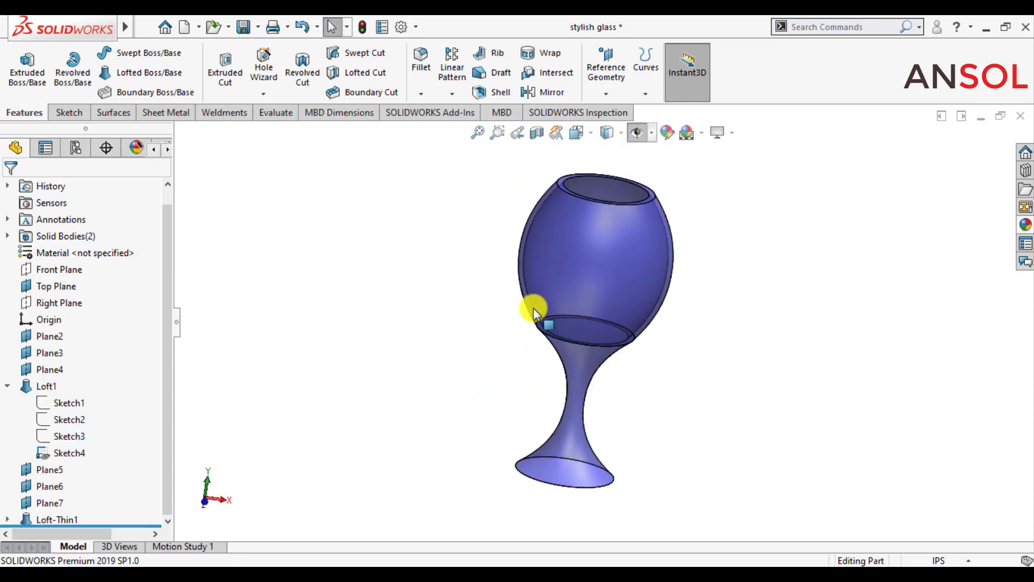
middle_drag(533, 305, 522, 273)
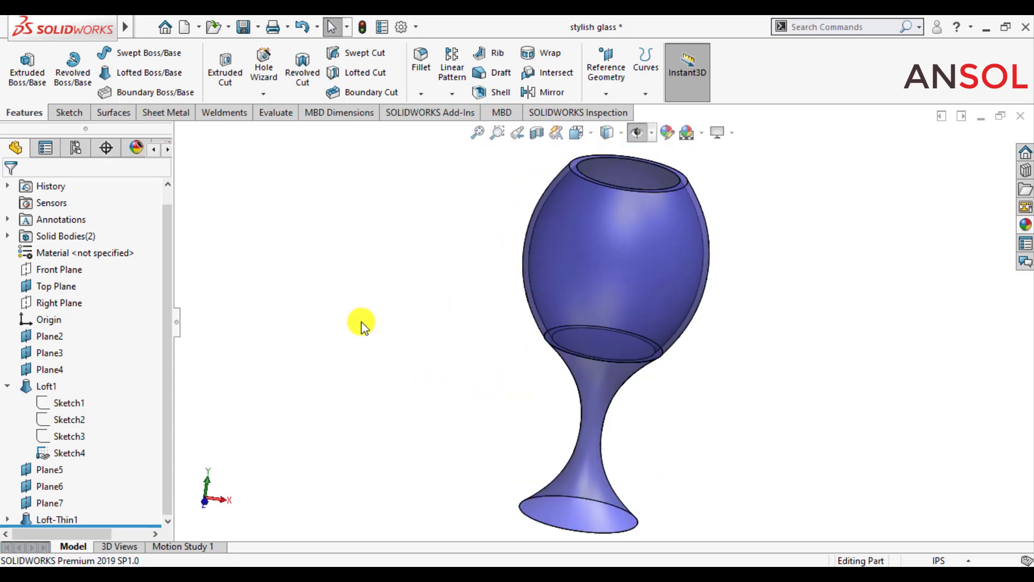